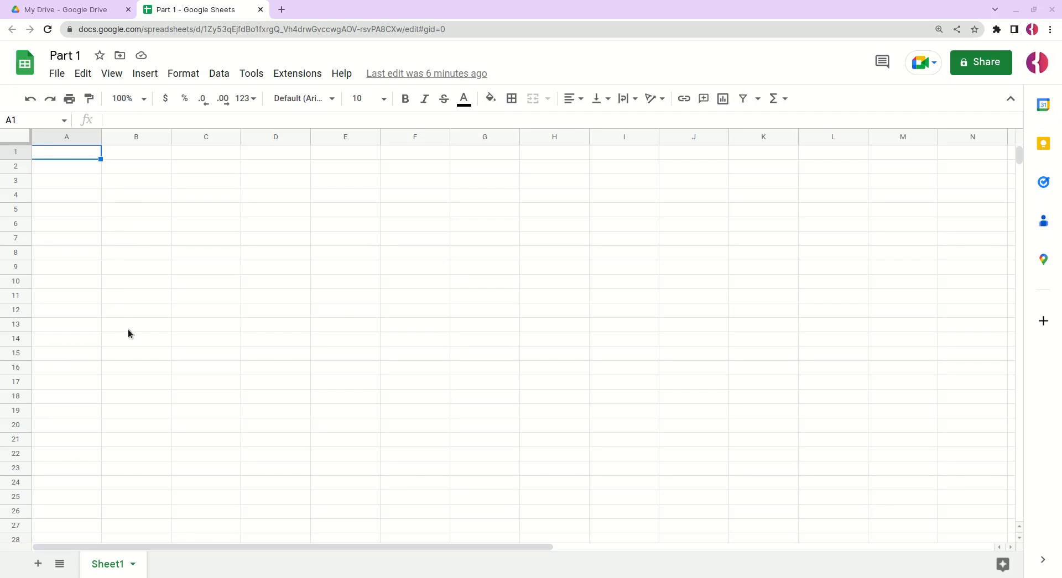
Rename the sheet Sheet1 as Settings
double_click(113, 569)
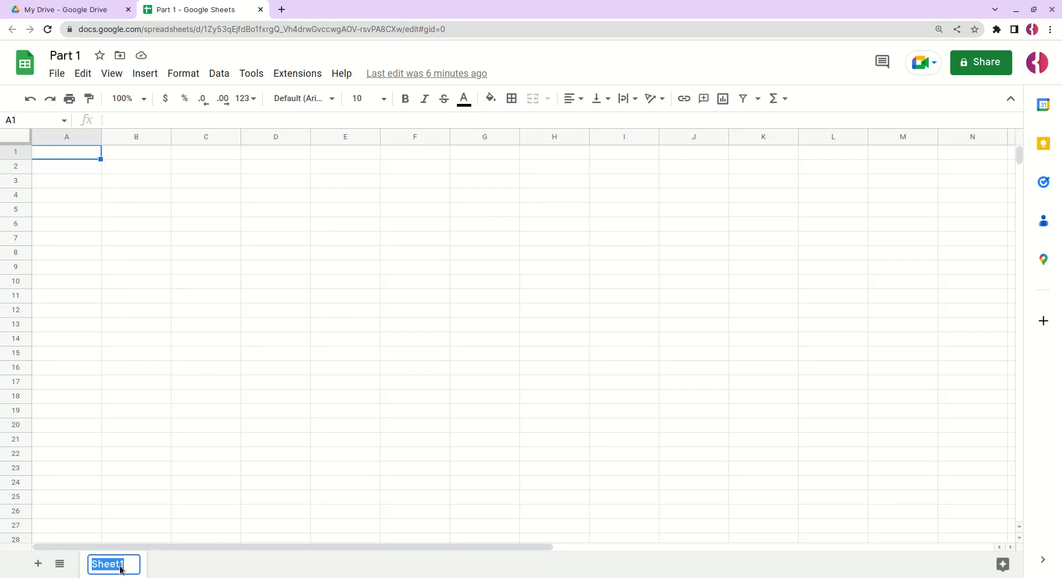
type("Settings")
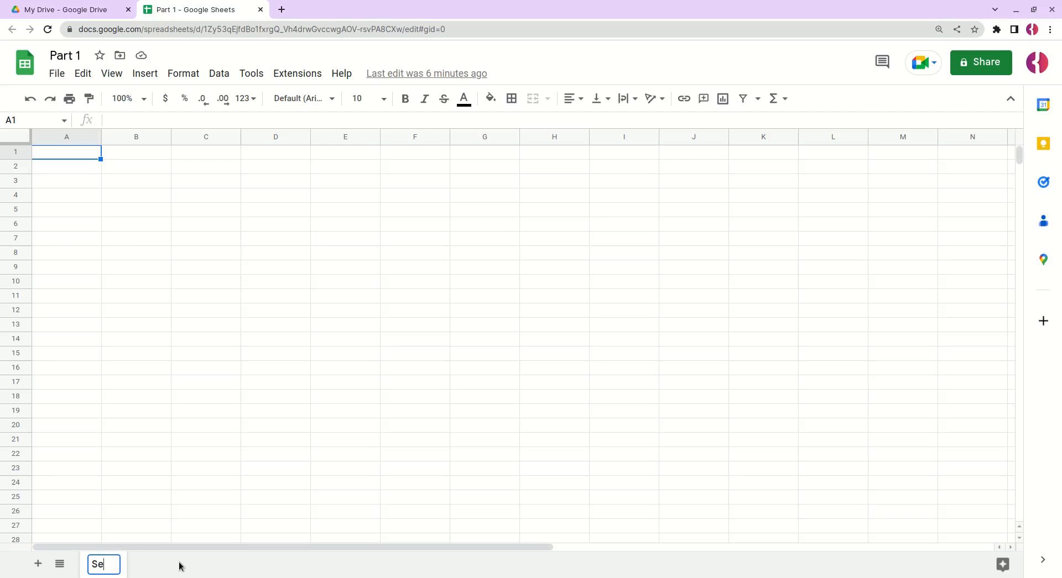
key("Return")
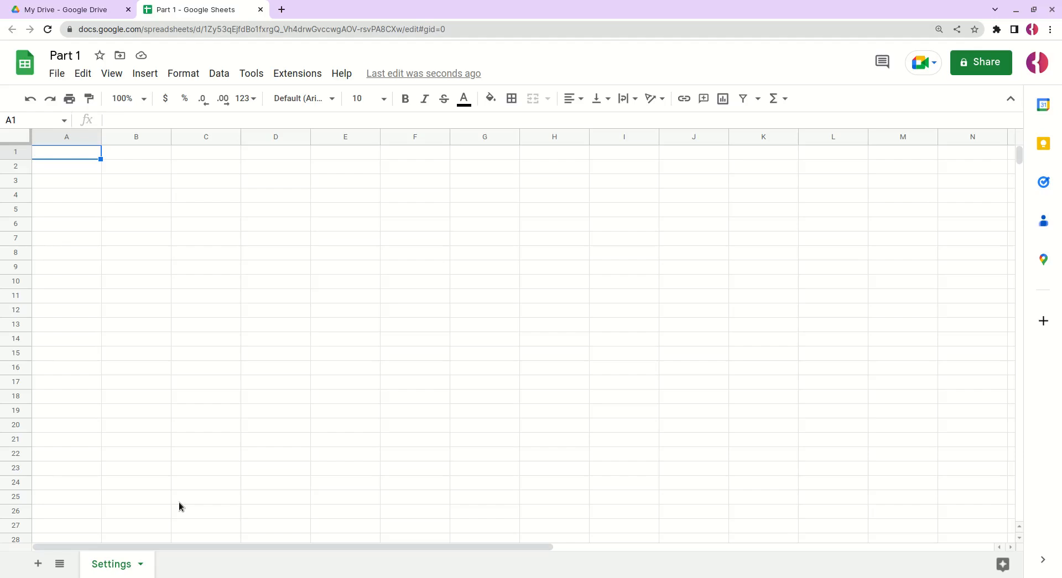
Delete columns C through Z from the Settings sheet
left_click(204, 136)
key("ctrl+shift+Right")
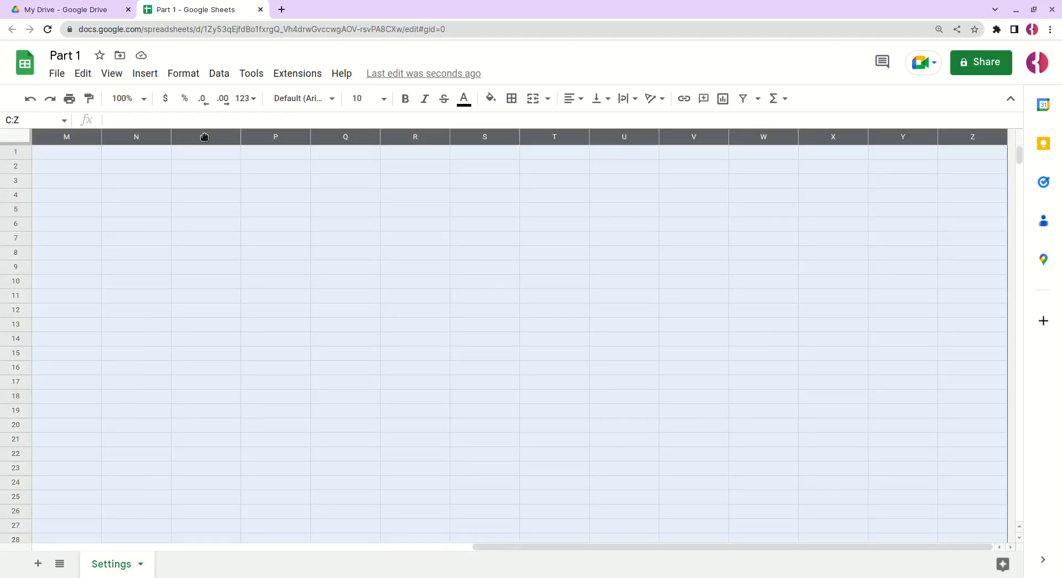
right_click(204, 136)
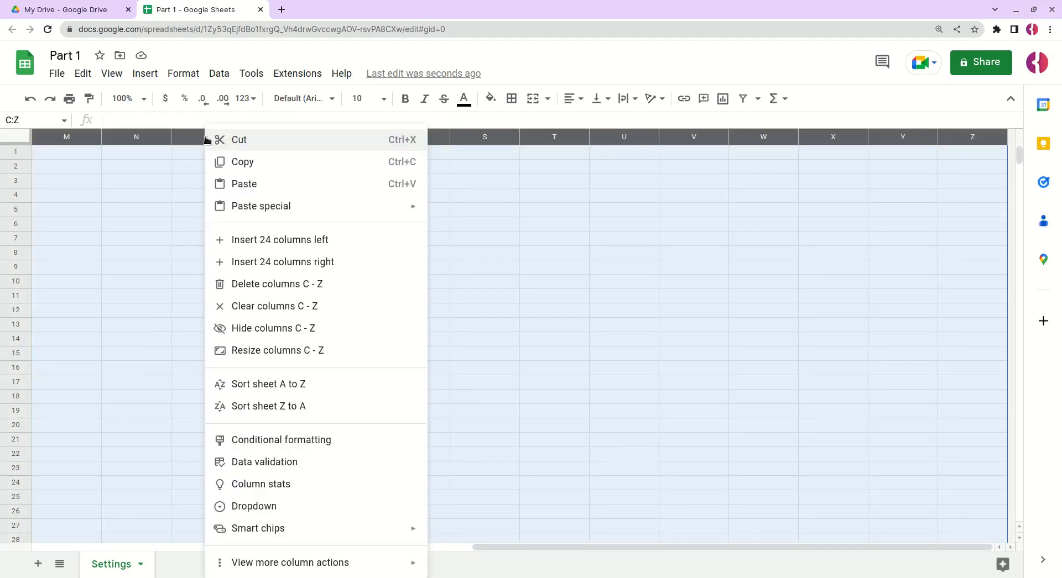
left_click(245, 286)
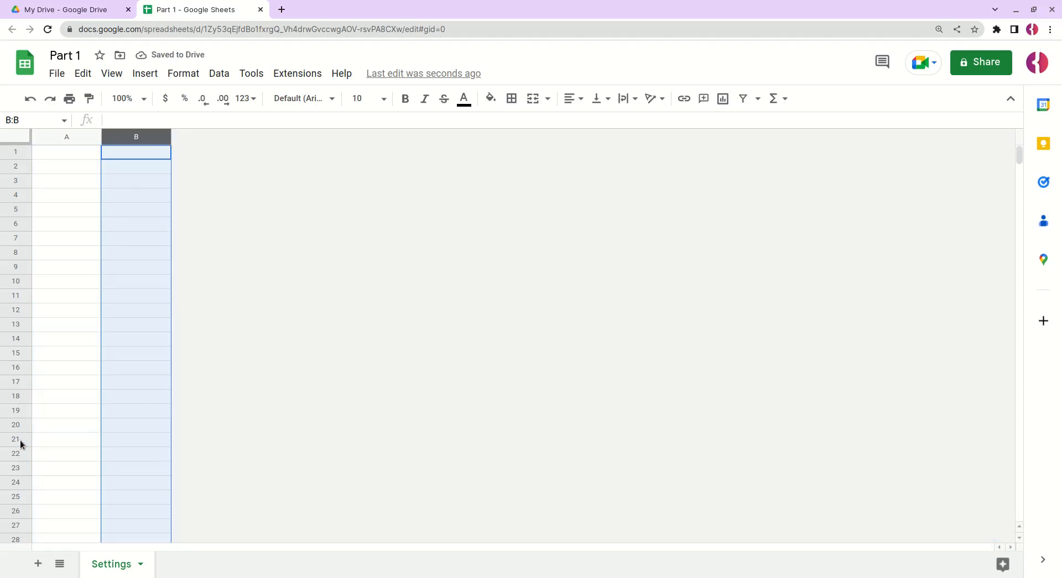
Delete rows 26 through 1000 from the Settings sheet
left_click(15, 511)
key("ctrl+shift+Down")
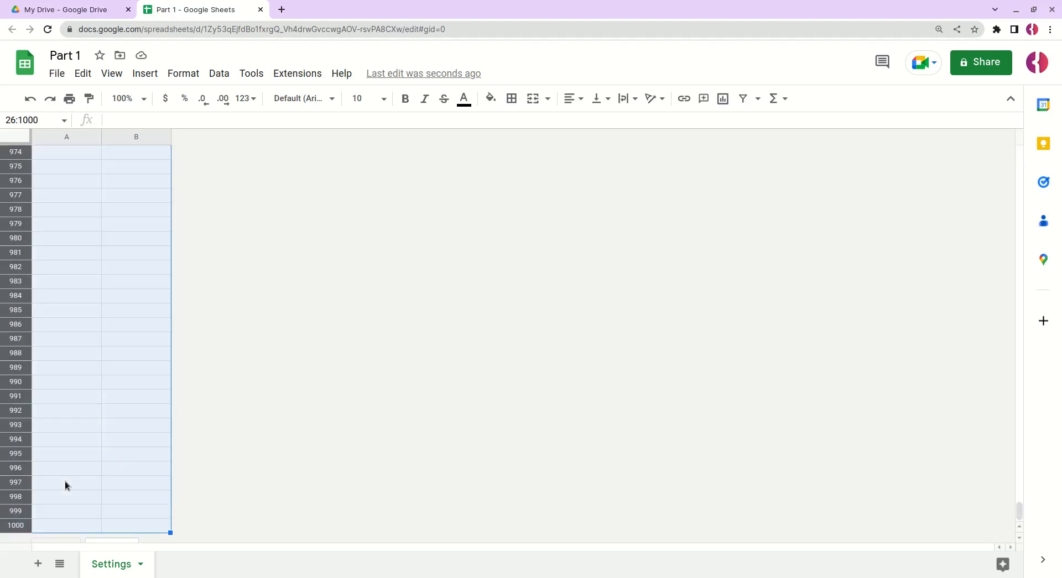
right_click(17, 458)
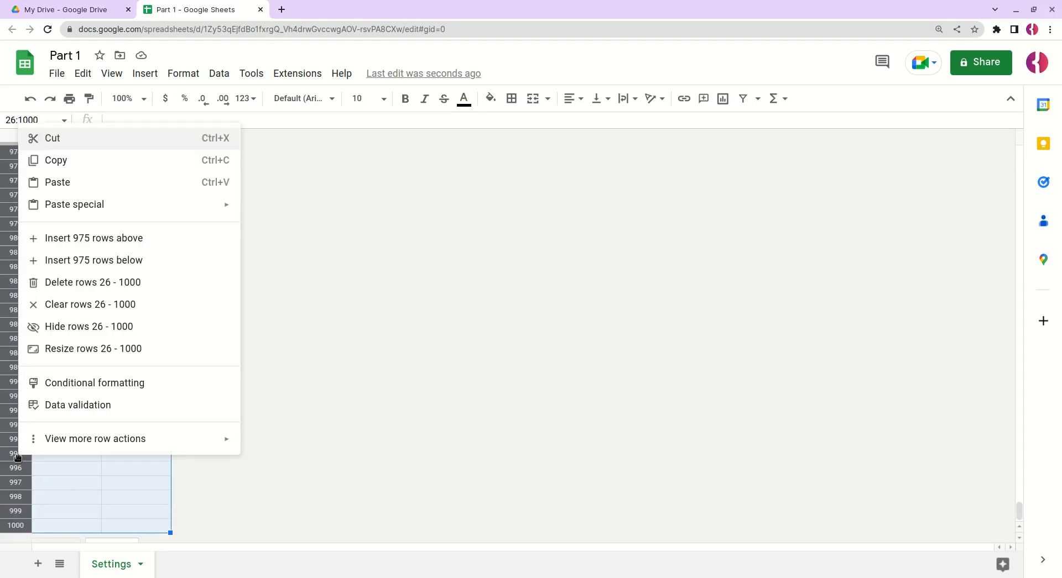
left_click(68, 283)
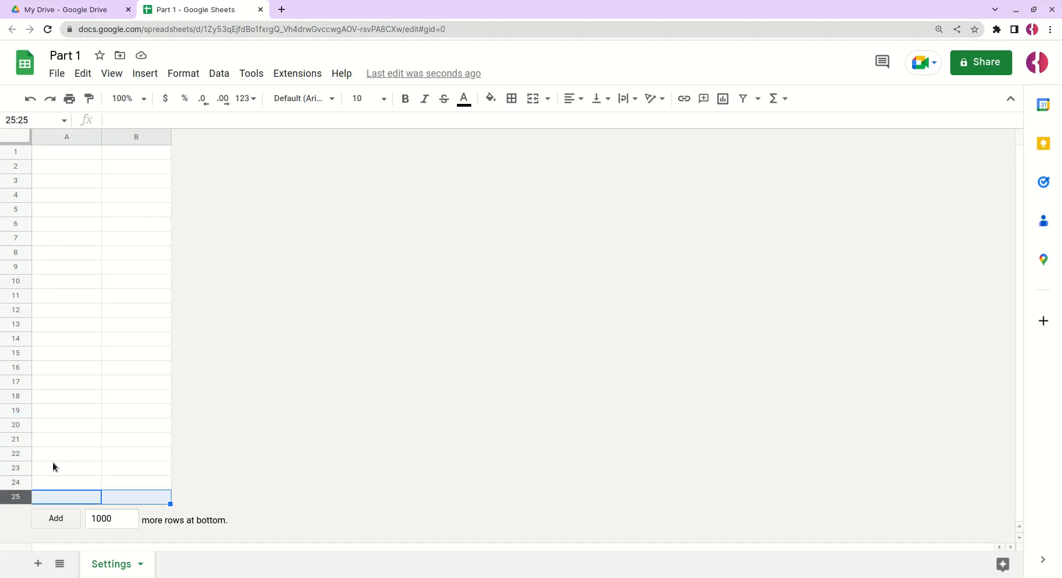
Enter the headers Key in A1 and Value in B1, and freeze the first row
left_click(74, 157)
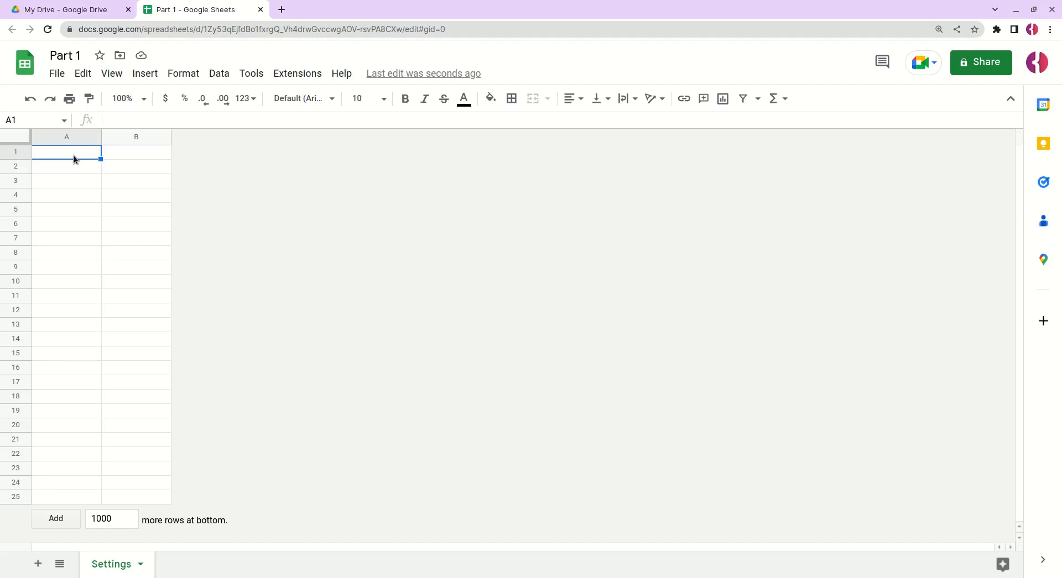
type("Key")
key("Tab")
type("Value")
key("Return")
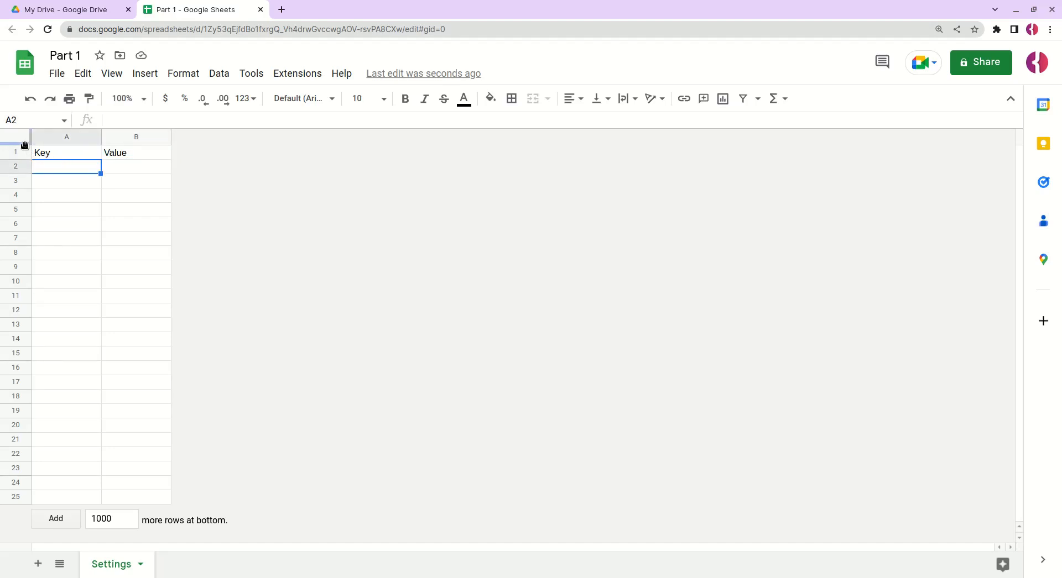
left_click_drag(23, 142, 20, 162)
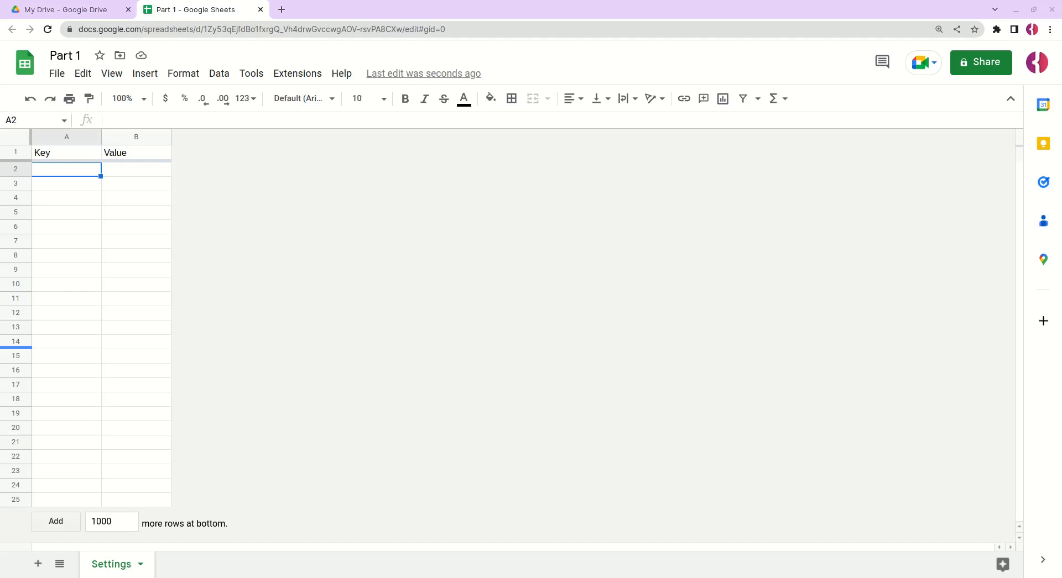
Paste the copied company settings starting at A2 and fit columns A and B to their contents
key("ctrl+v")
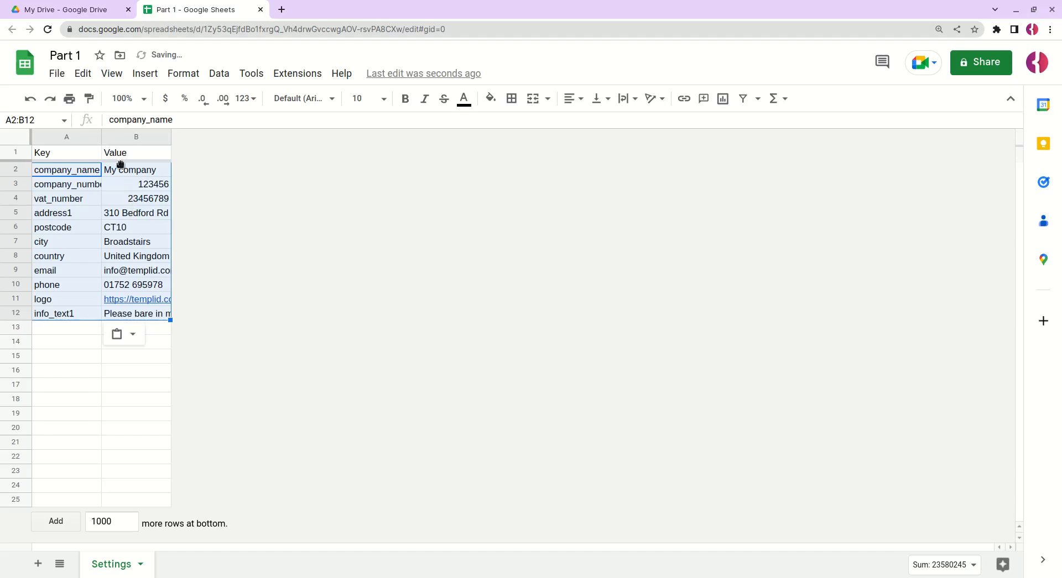
double_click(100, 135)
left_click(84, 176)
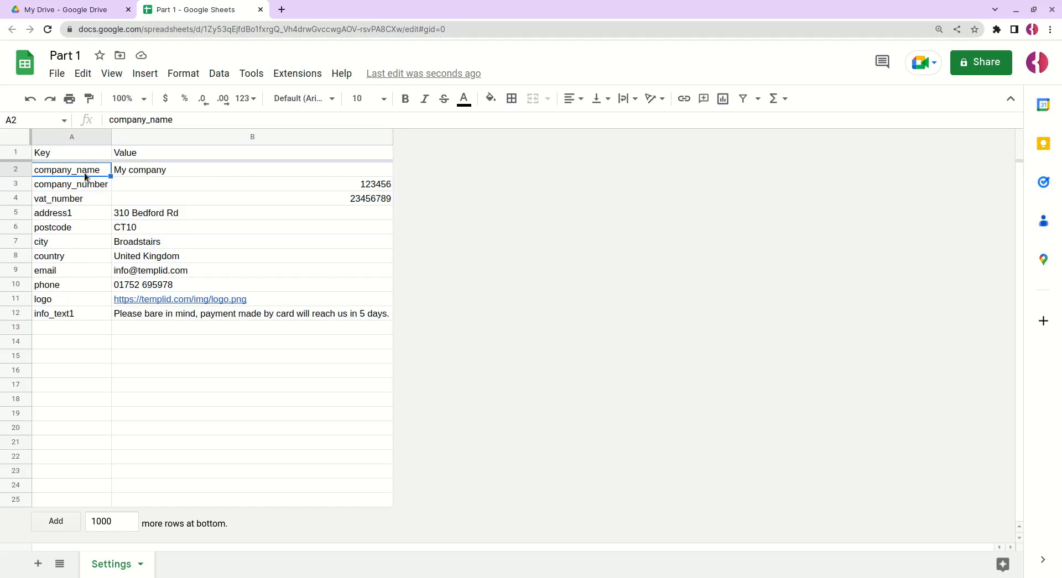
left_click(125, 176)
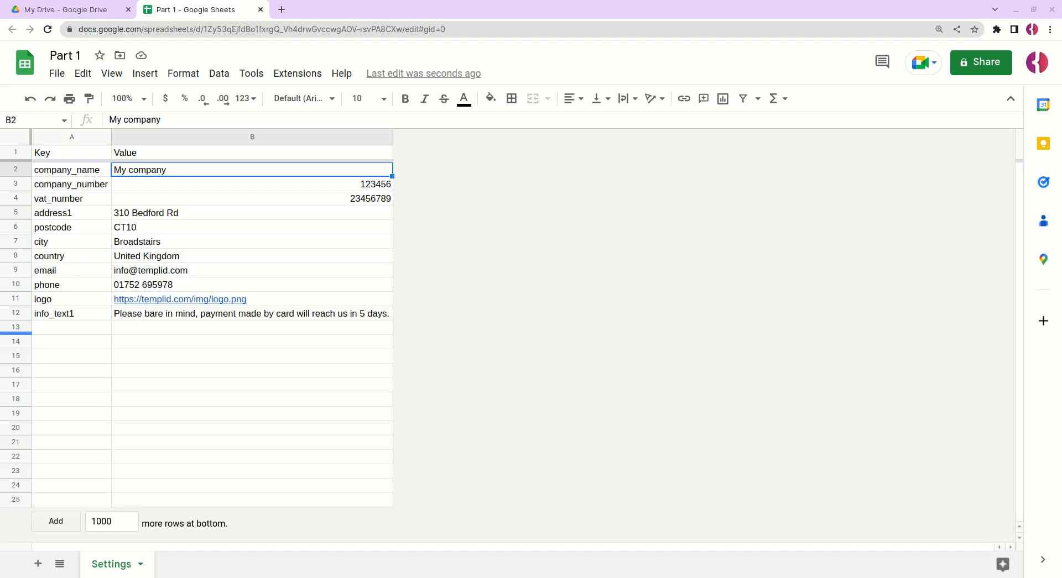
Add the key currency_symbol in A13 with the value $ in B13
left_click(106, 329)
type("currency_symbol")
left_click(138, 330)
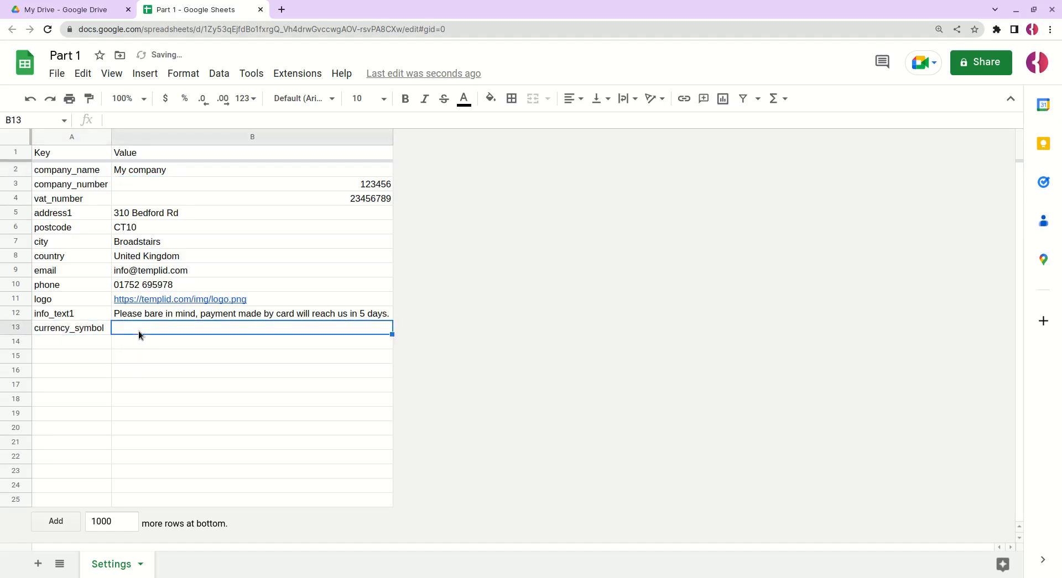
type("$")
key("Return")
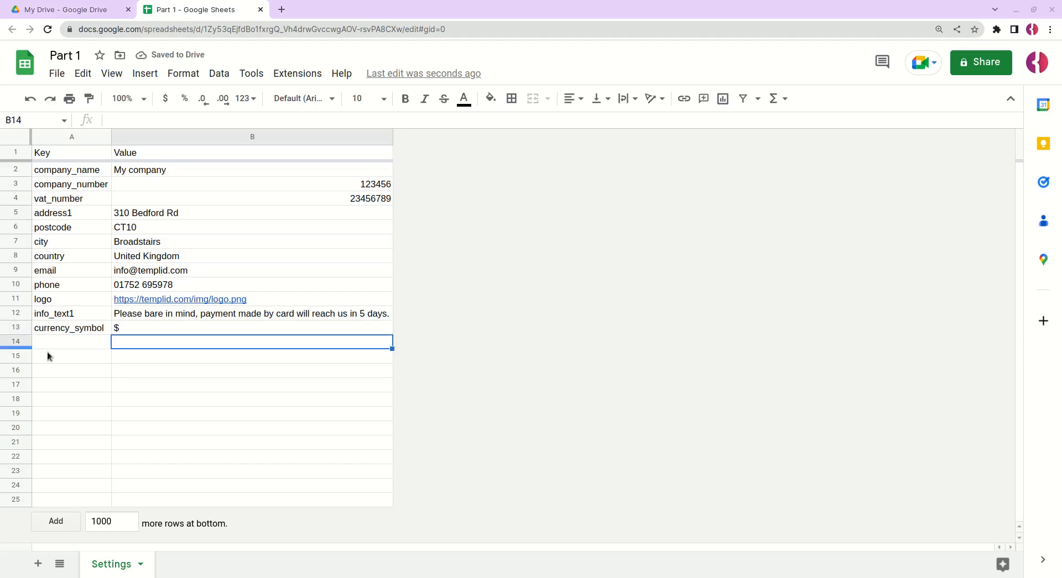
Add the key currency_format in A14 with the formula =B13&"#,##0.00" in B14
left_click(67, 344)
type("currency_format")
left_click(140, 343)
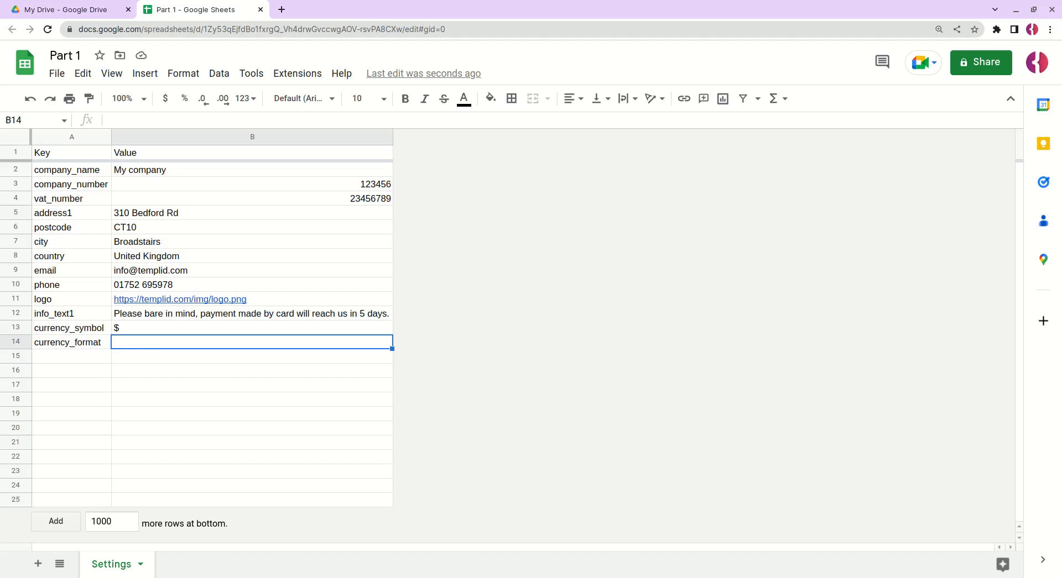
type("=")
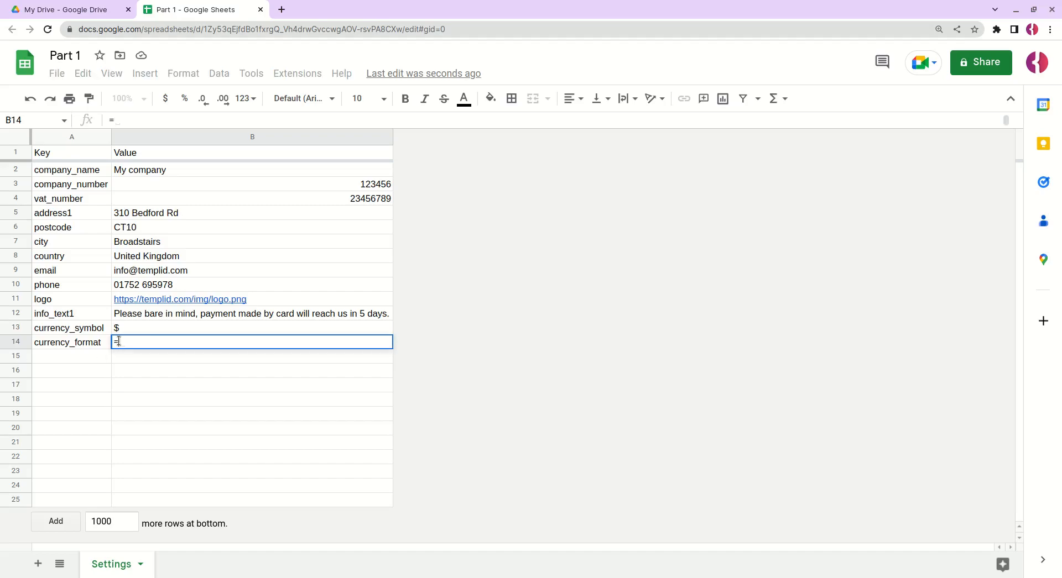
left_click(121, 329)
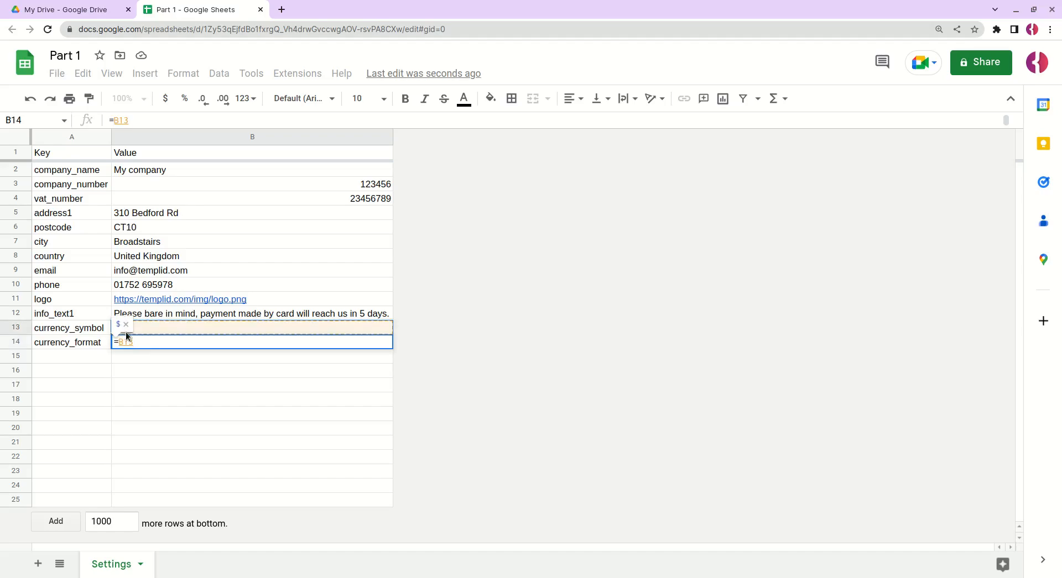
type("&\" \"")
key("Left")
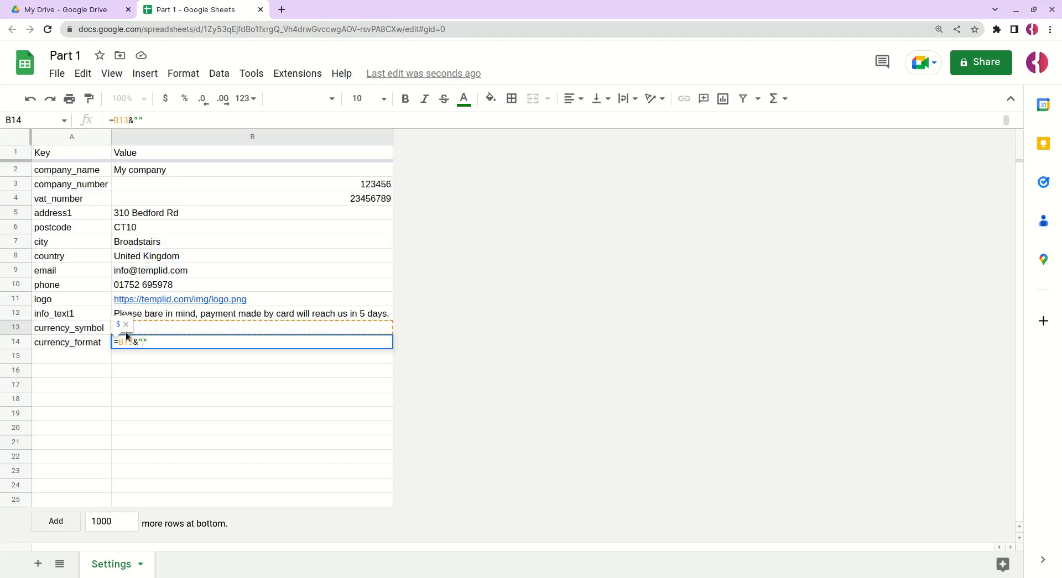
type("#,##0.00")
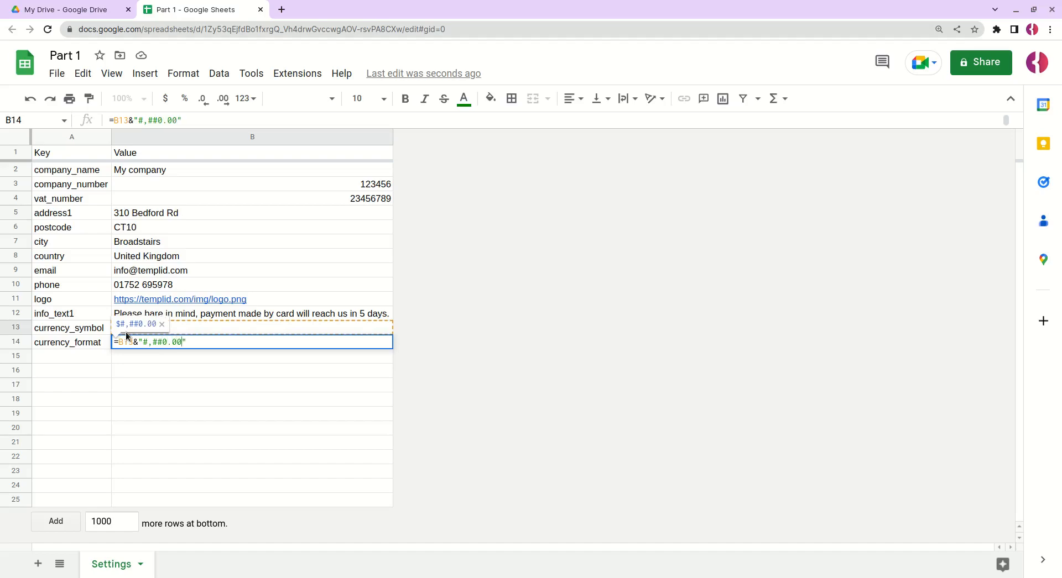
key("Return")
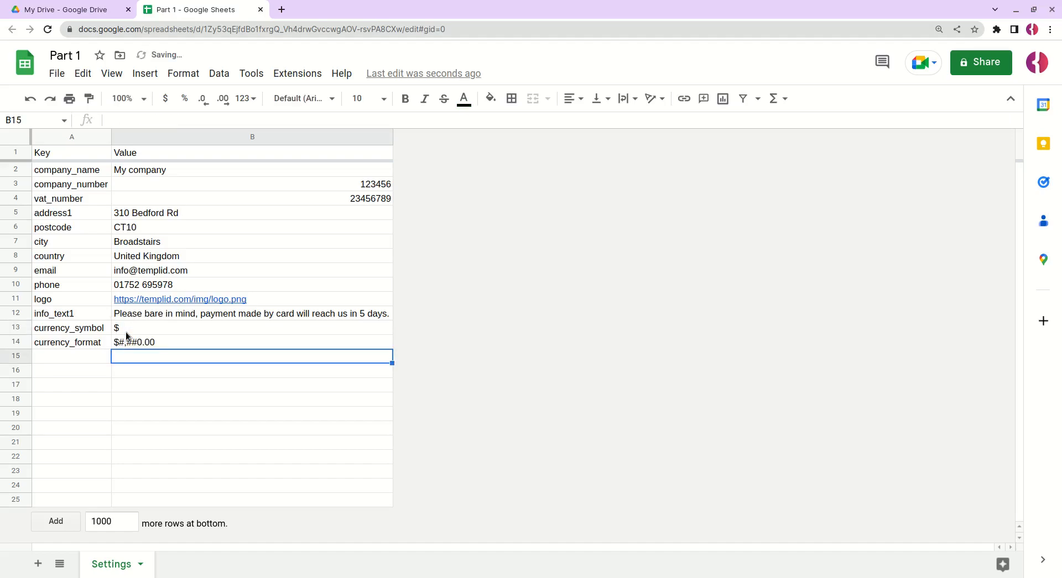
key("Up")
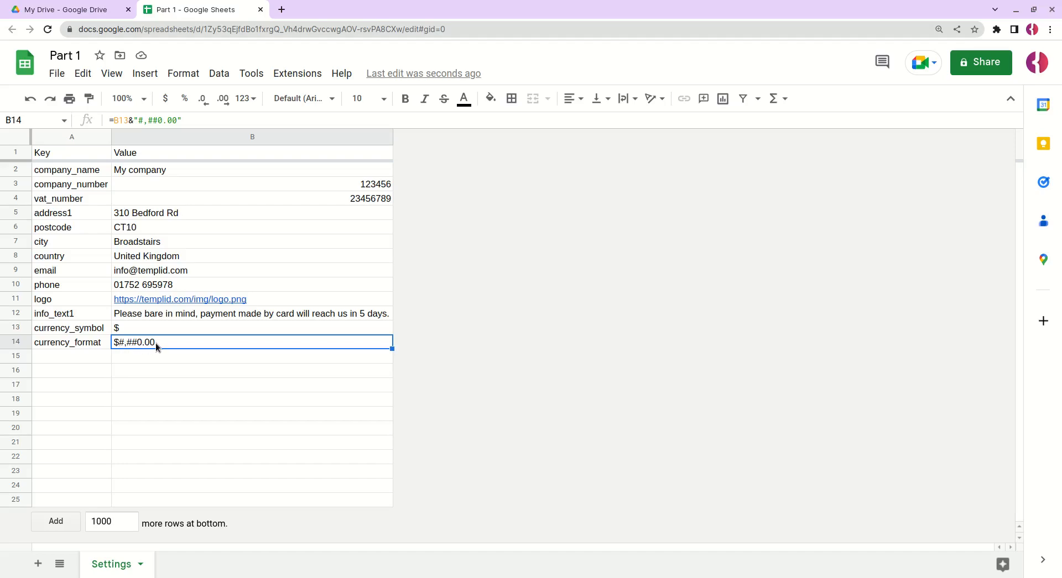
Test the currency format by entering the formula =TEXT(123,B14) in B15
left_click(144, 356)
type("=T")
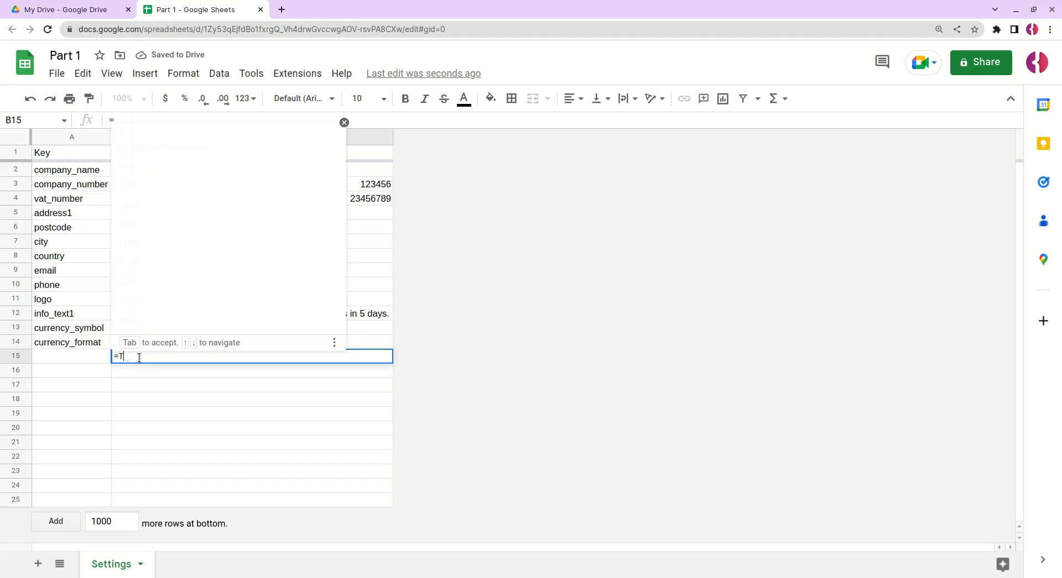
type("EXT(")
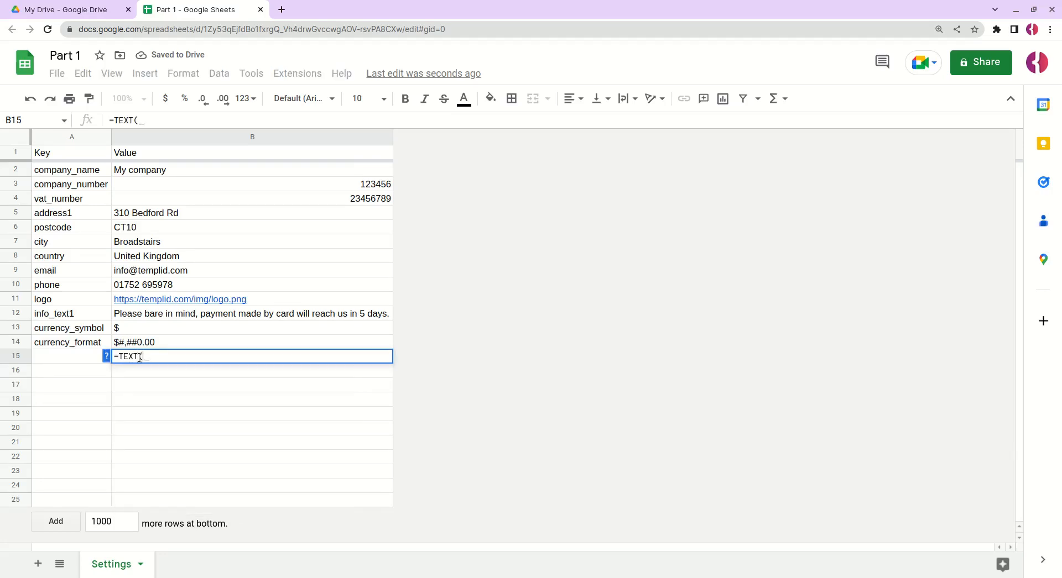
type("123,")
left_click(141, 343)
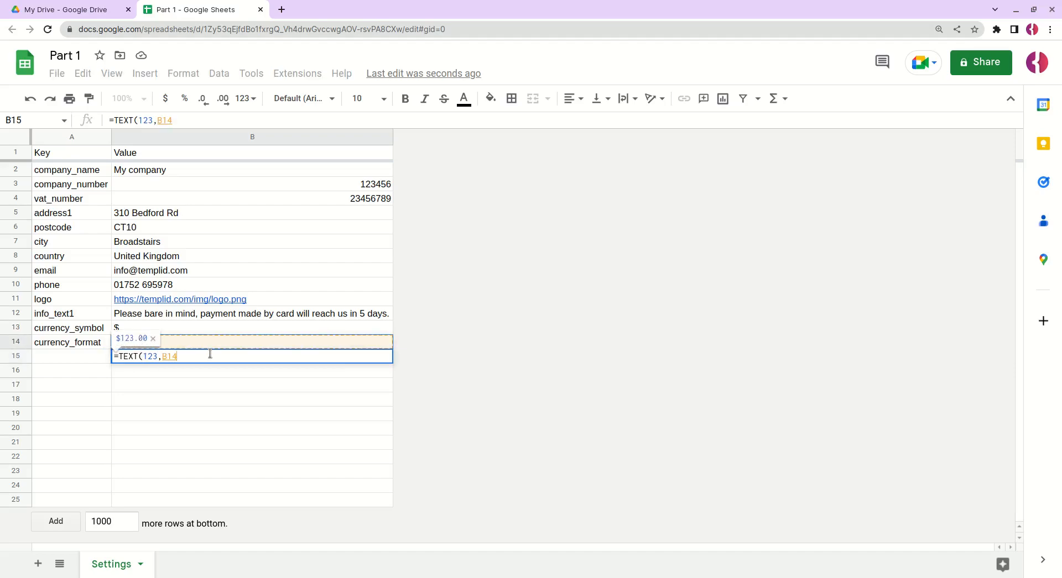
key("Return")
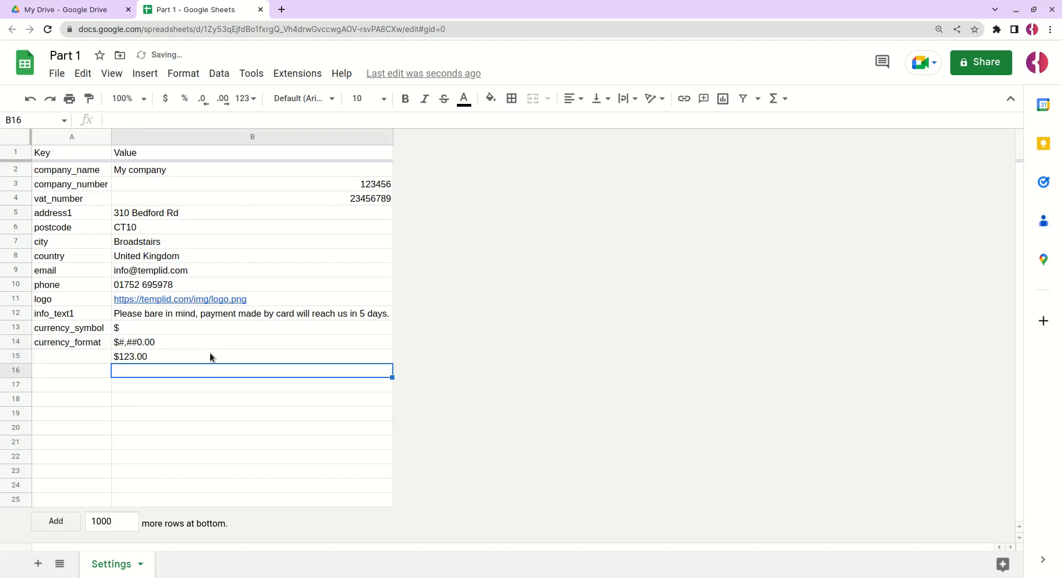
Retest the currency format with 1230 as the number in B15's formula, and clear the test cell
left_click(210, 354)
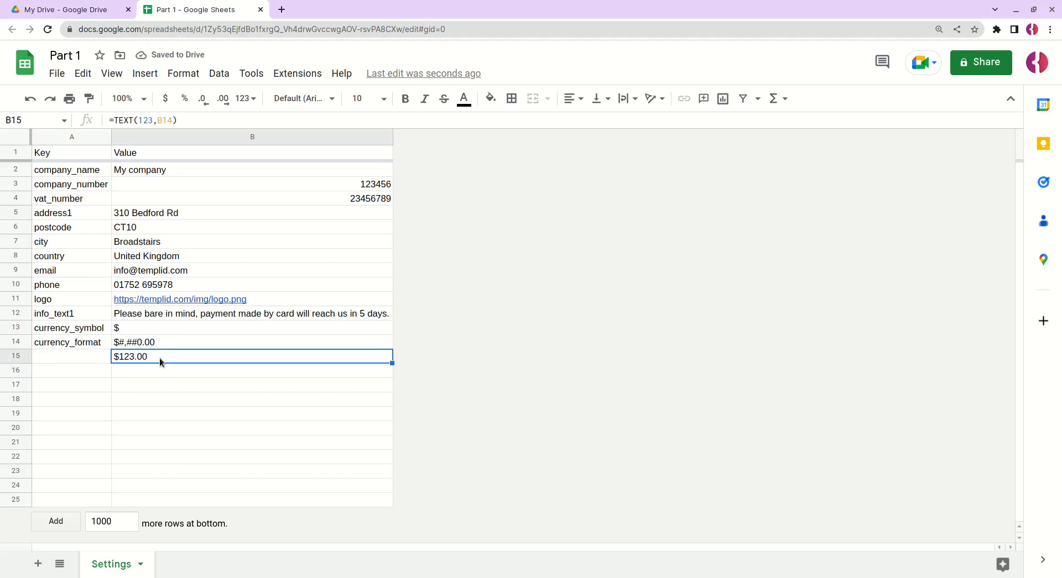
left_click(161, 121)
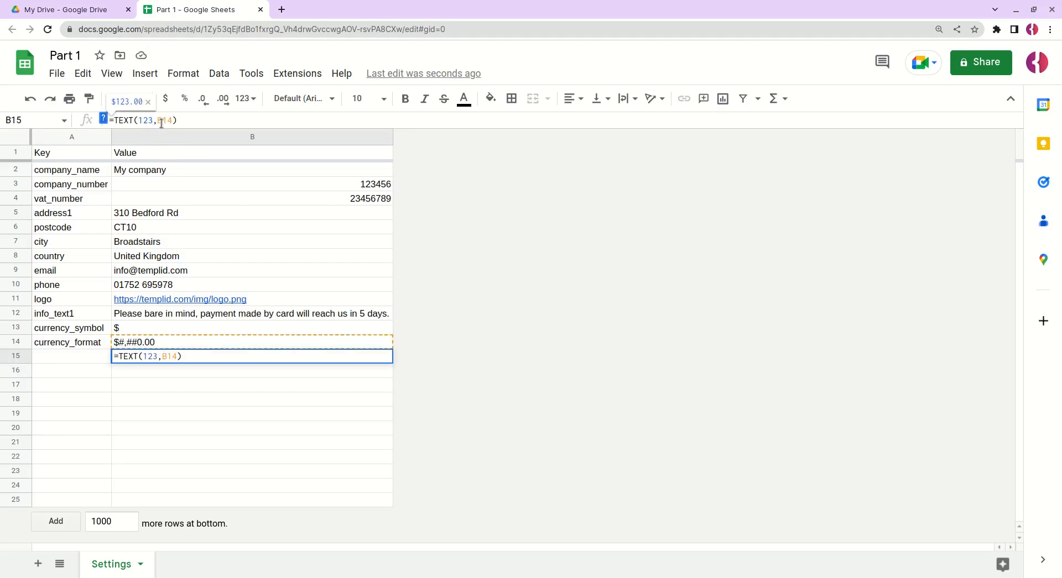
type("0")
key("Return")
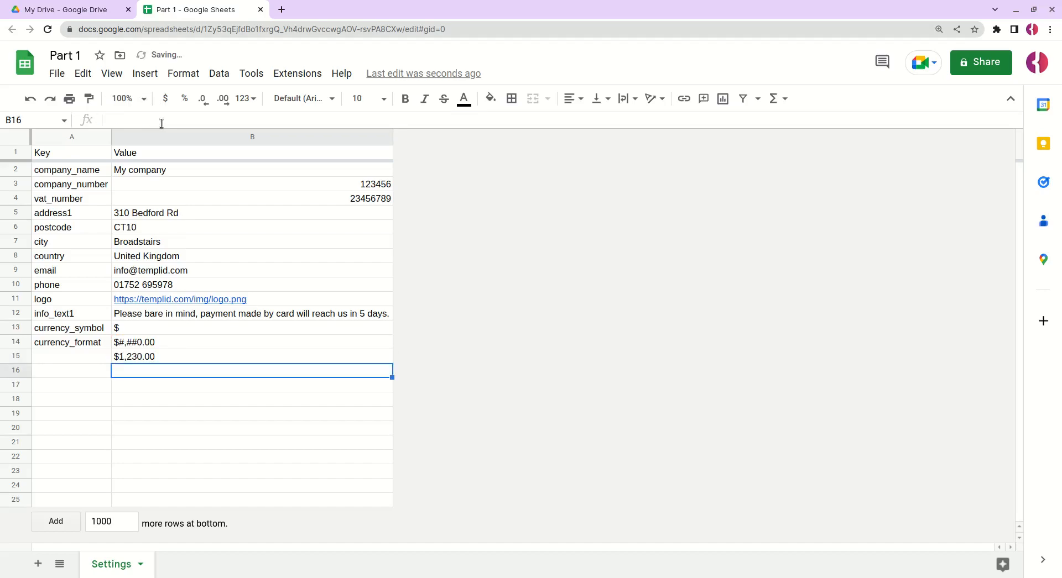
left_click(143, 360)
key("Delete")
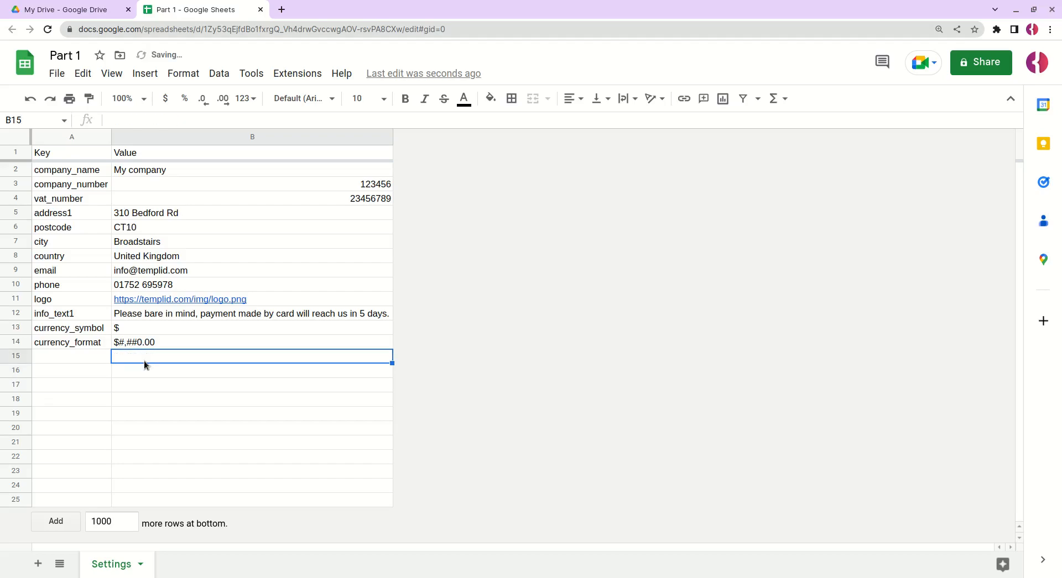
Add the key date_format in A15 with the value yyyy-mm-dd in B15
left_click(95, 358)
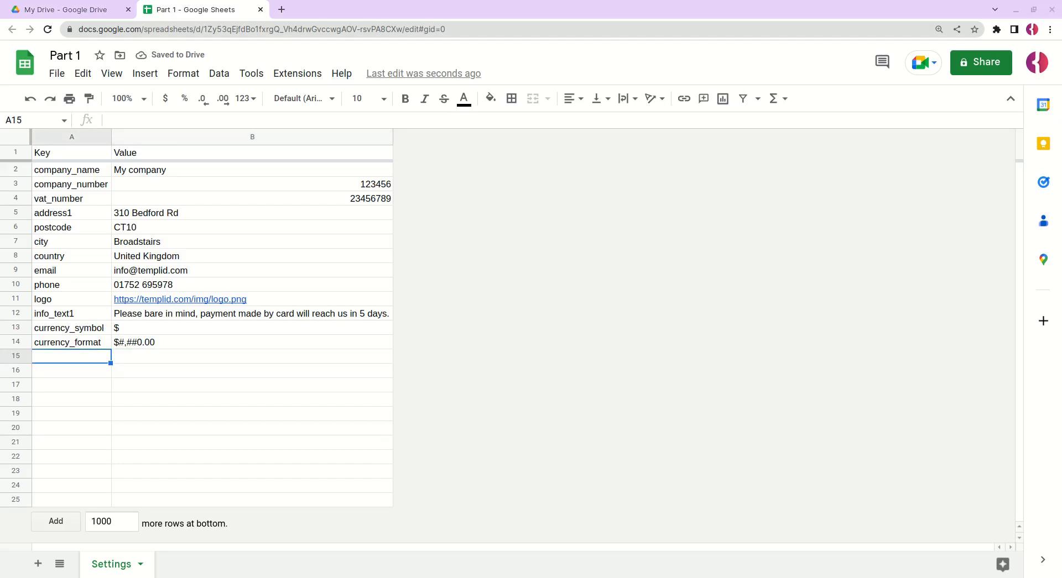
type("date_format")
left_click(121, 361)
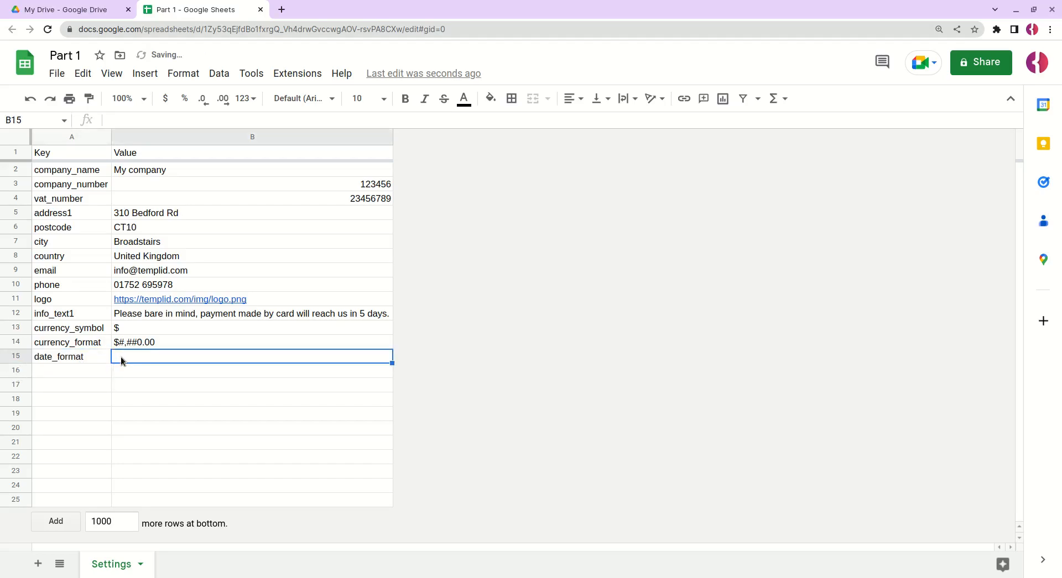
type("yyyy")
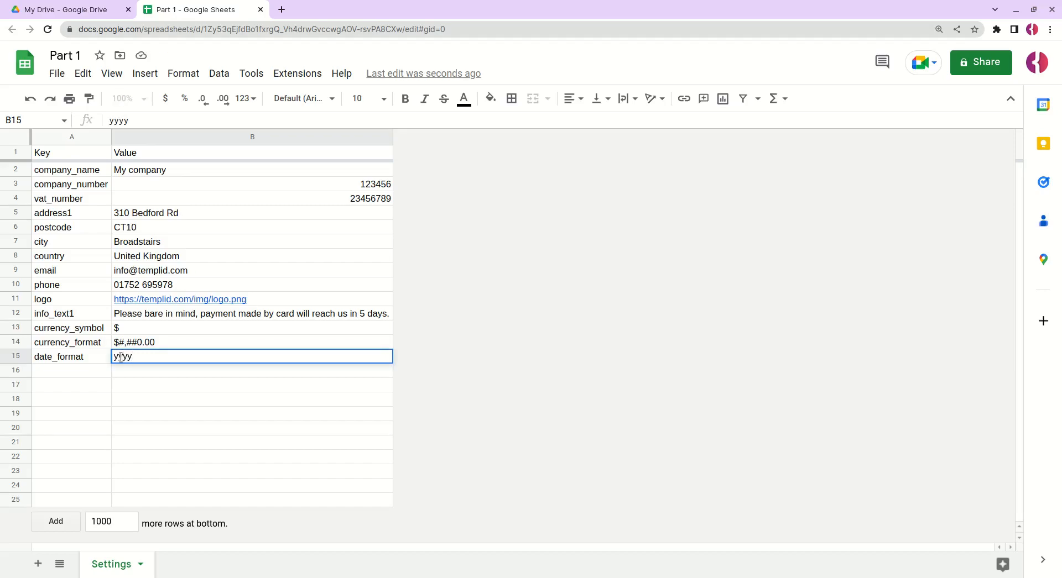
type("-mm-dd")
key("Return")
left_click(161, 360)
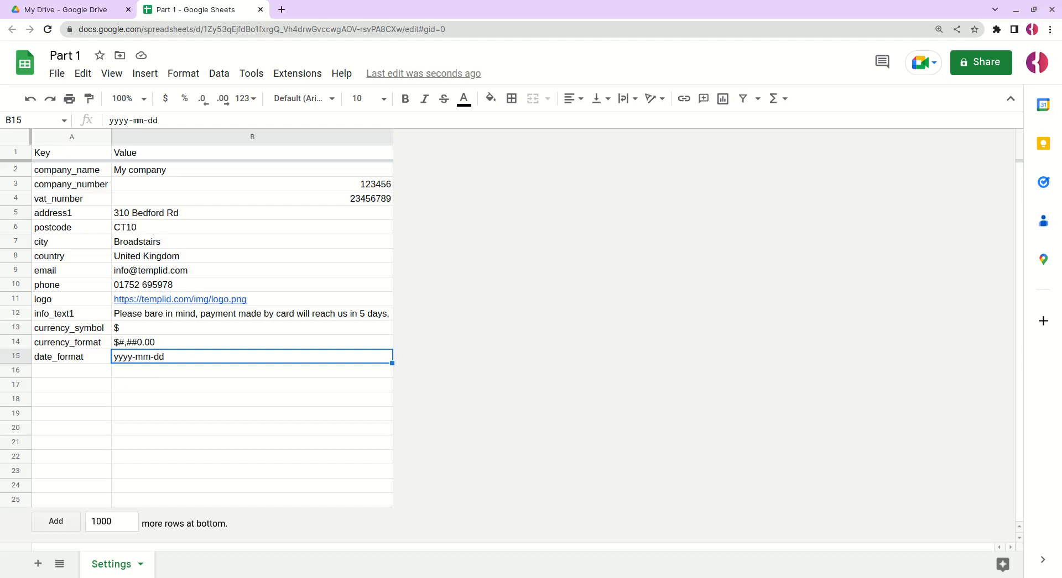
Add the keys invoice_number_prefix, invoice_number_separator and invoice_number_format in A16:A18, and fit column A's width to its contents
left_click(94, 372)
type("invoice_number_prefix invoice_number_separator invoice_number_format")
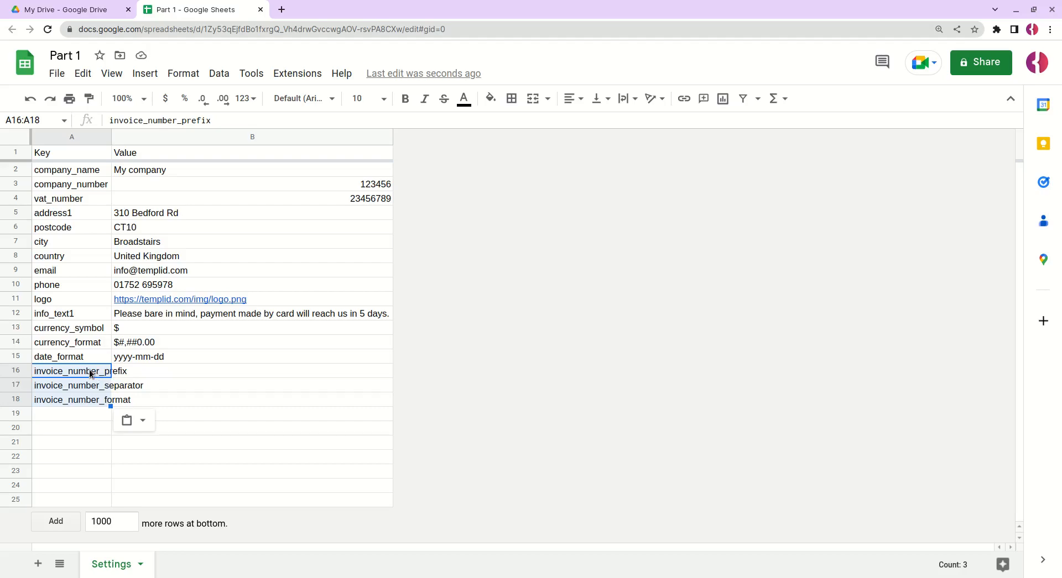
left_click(91, 374)
left_click(82, 386)
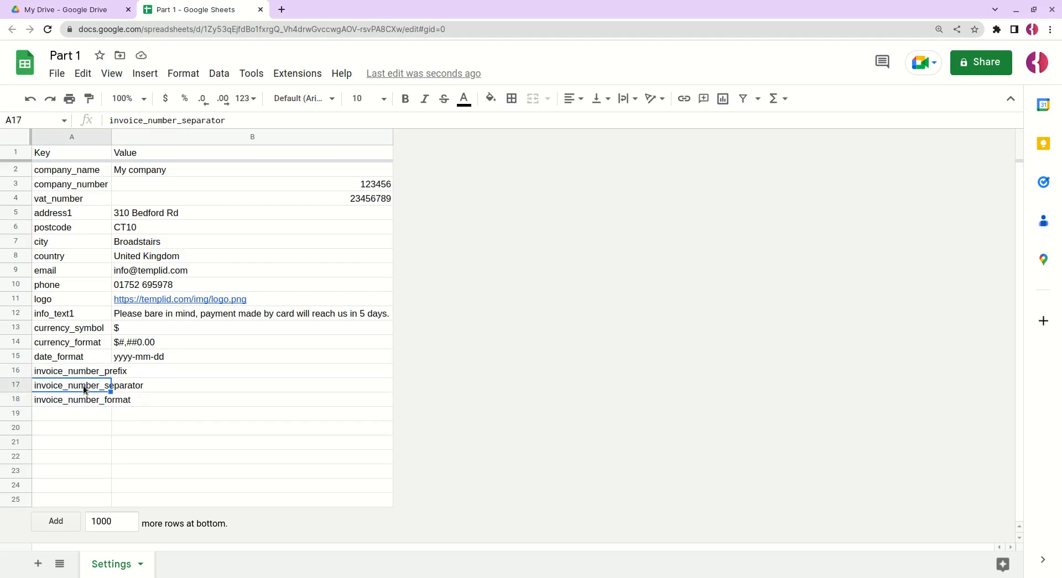
left_click(65, 399)
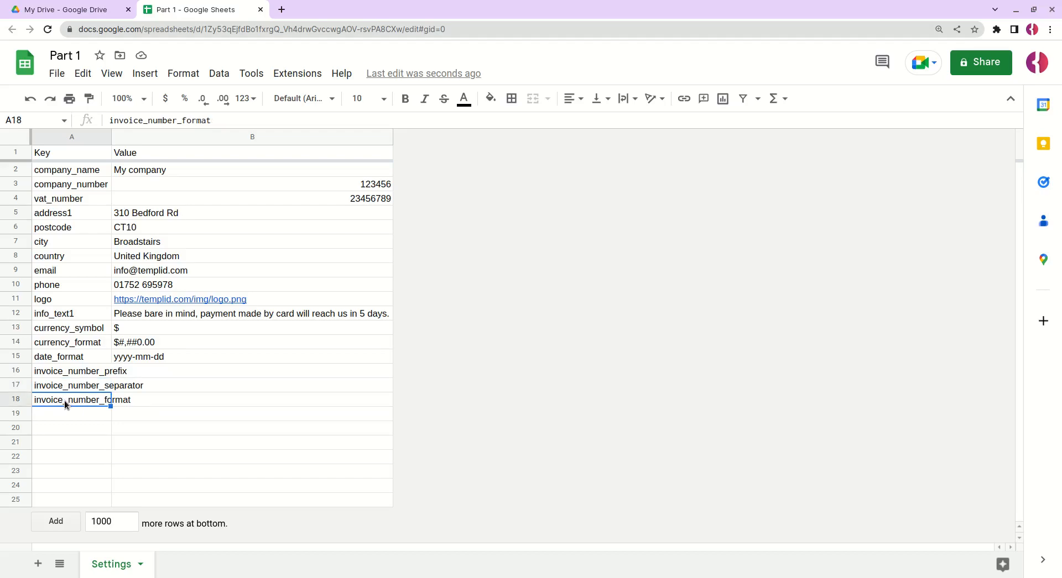
double_click(111, 137)
Enter INV as the invoice number prefix in B16 and - as the separator in B17
left_click(198, 371)
type("INV")
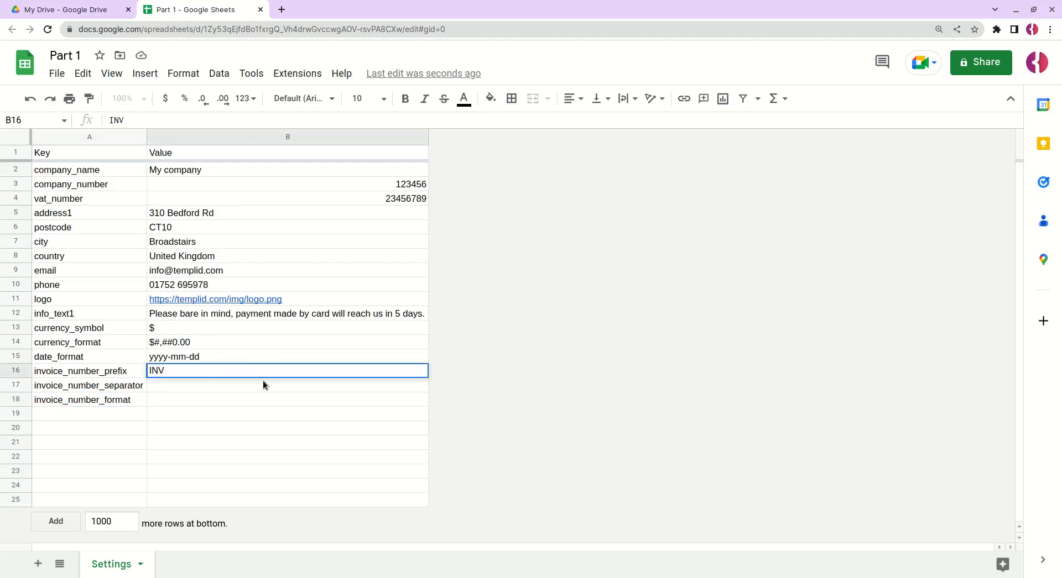
key("Return")
type("-")
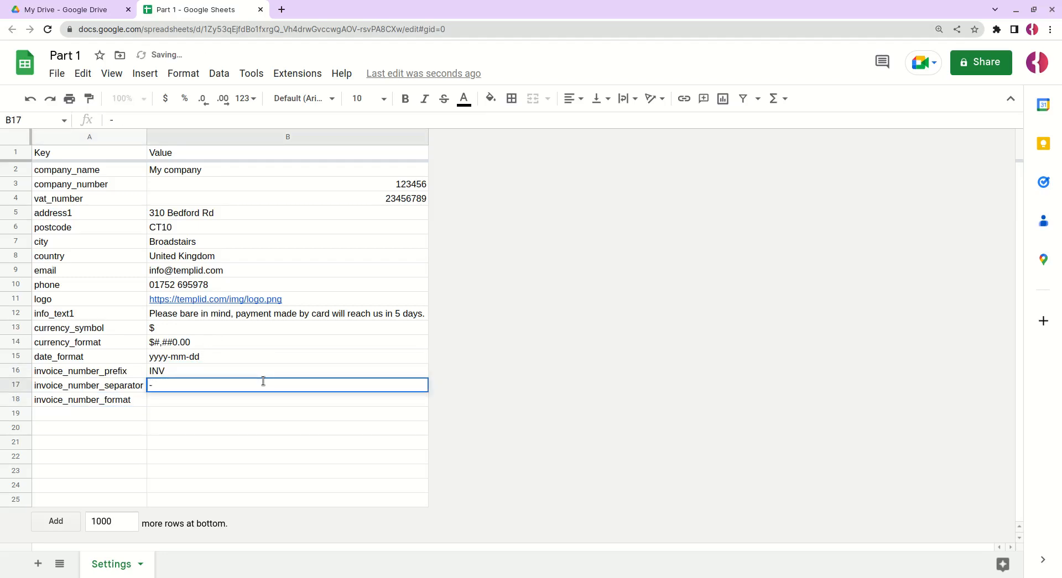
key("Return")
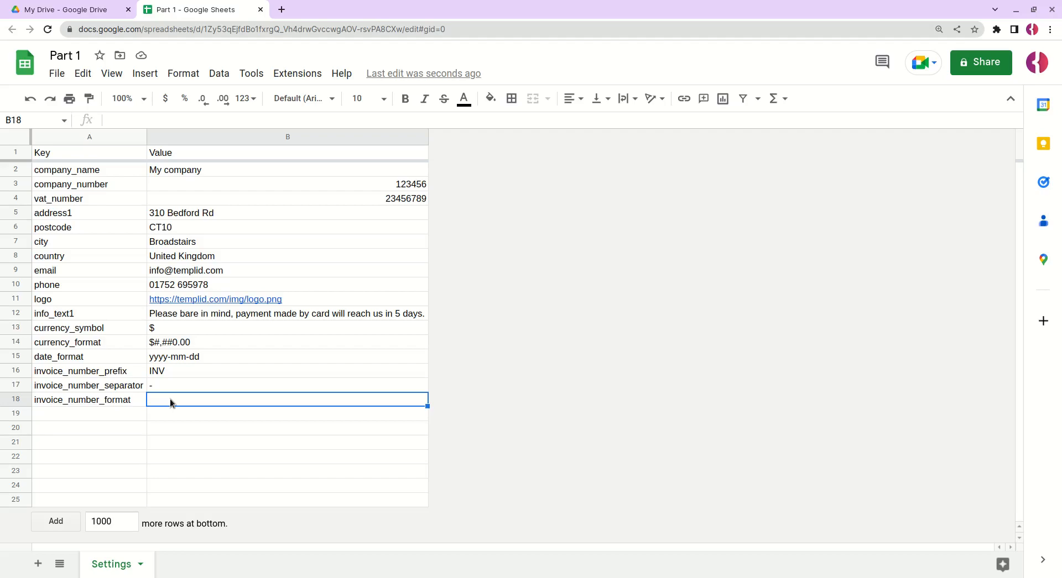
Try to enter 000000 as the invoice_number_format value in B18
type("000")
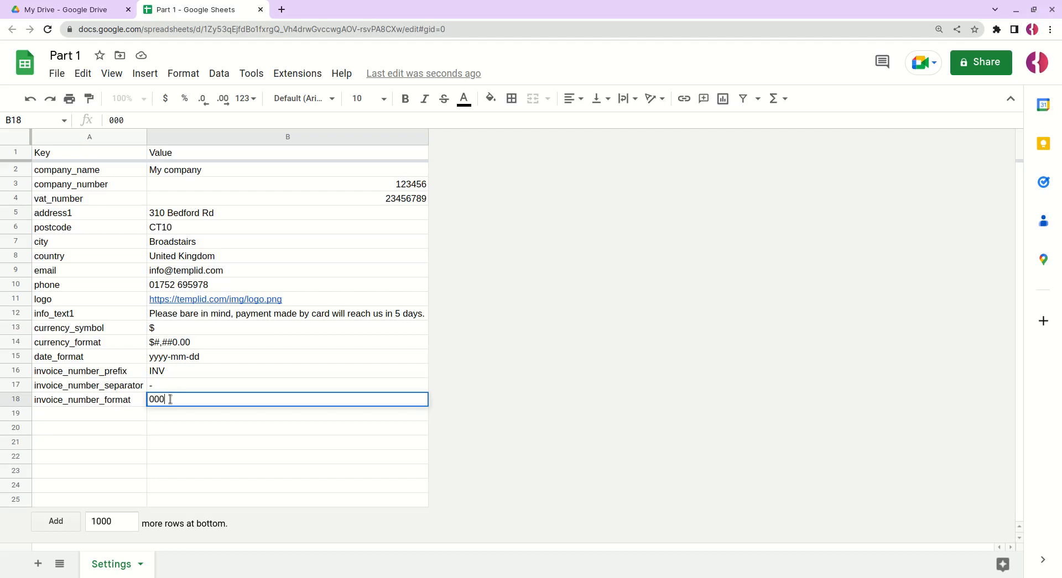
type("000")
key("Return")
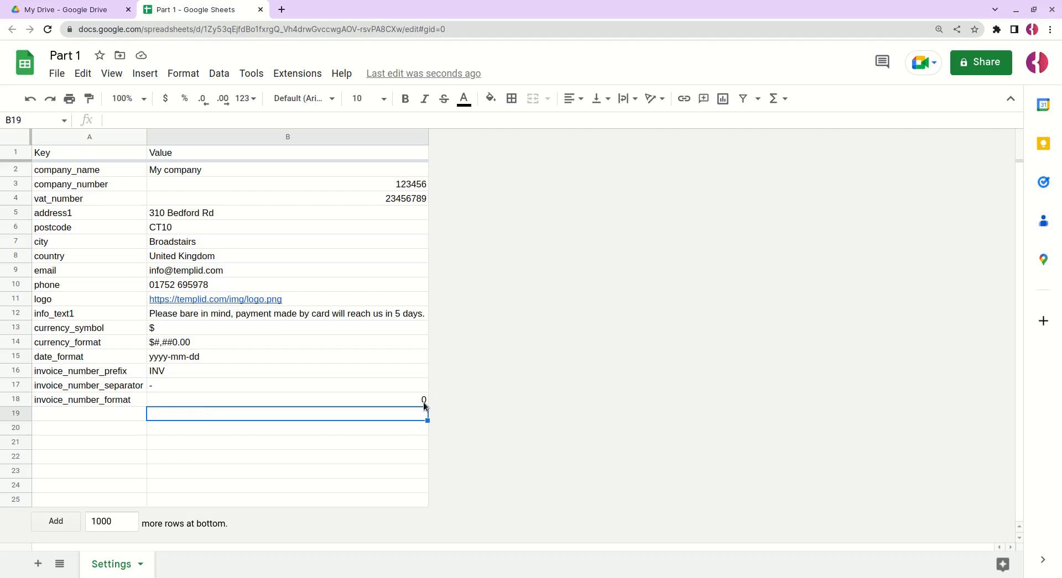
Replace the invoice_number_format value in B18 with the text entry '000000, including the leading apostrophe
left_click(423, 403)
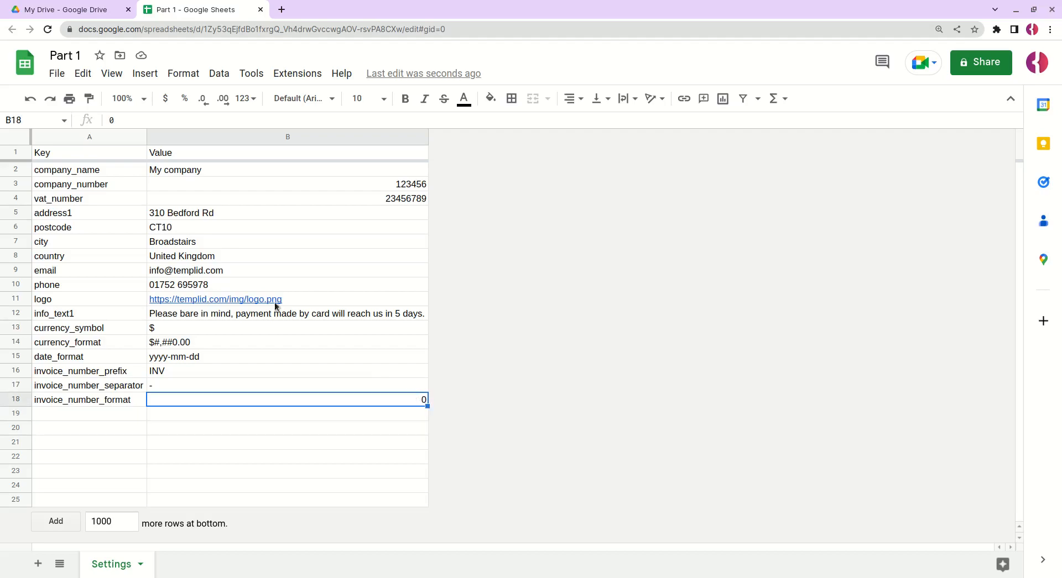
left_click(110, 119)
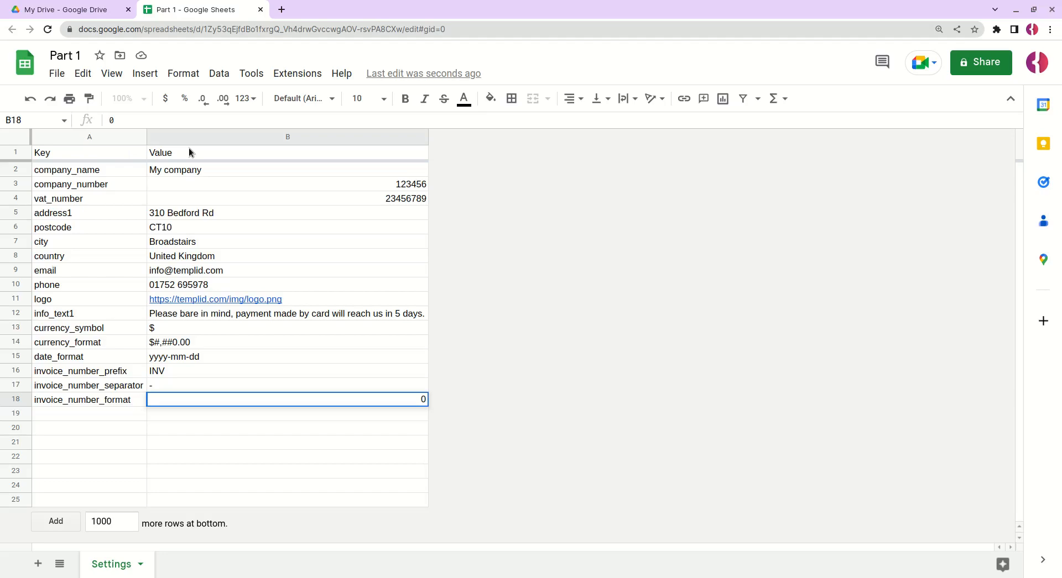
type("'000000")
key("Return")
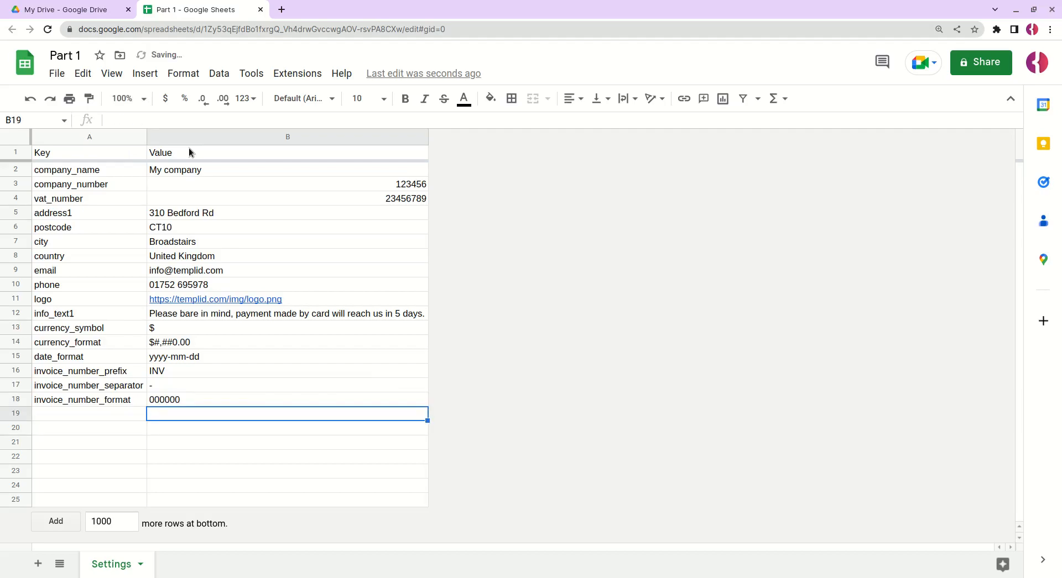
left_click(160, 400)
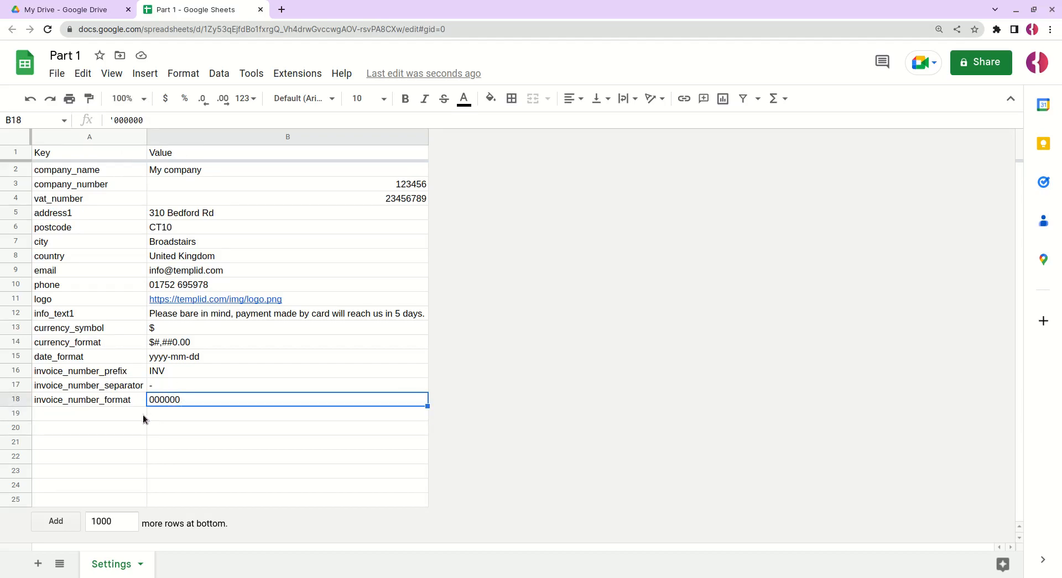
Add the keys templid_template_id and templid_token in A19:A20
left_click(92, 415)
type("templid_template_id templid_token")
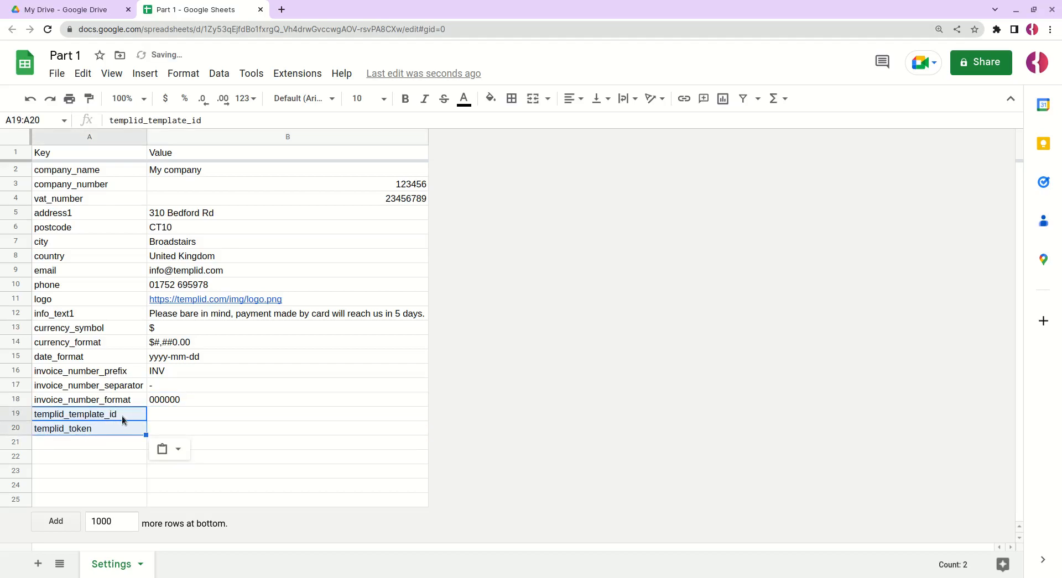
left_click(167, 416)
left_click_drag(115, 419, 111, 427)
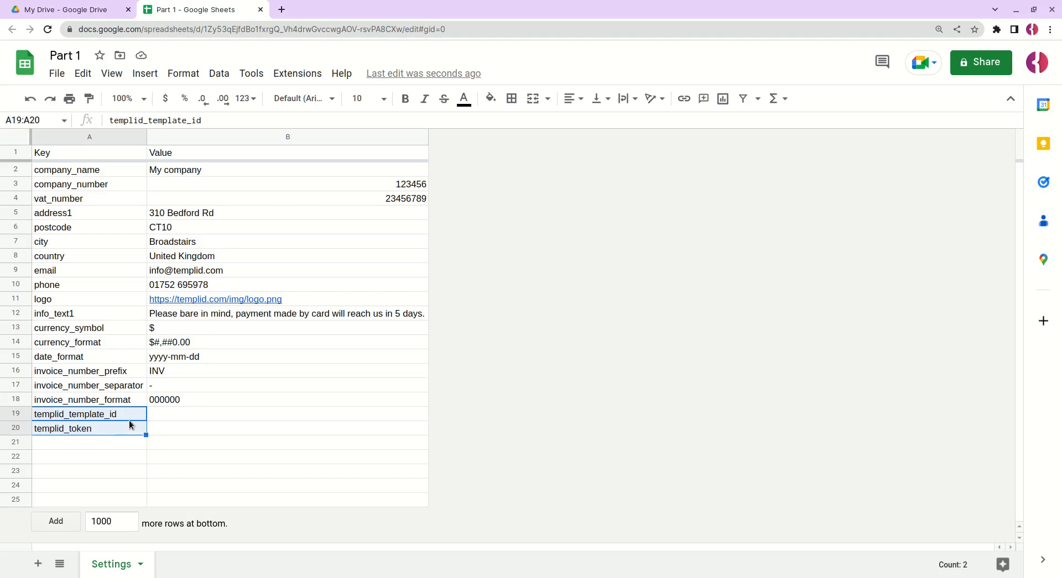
key("Right")
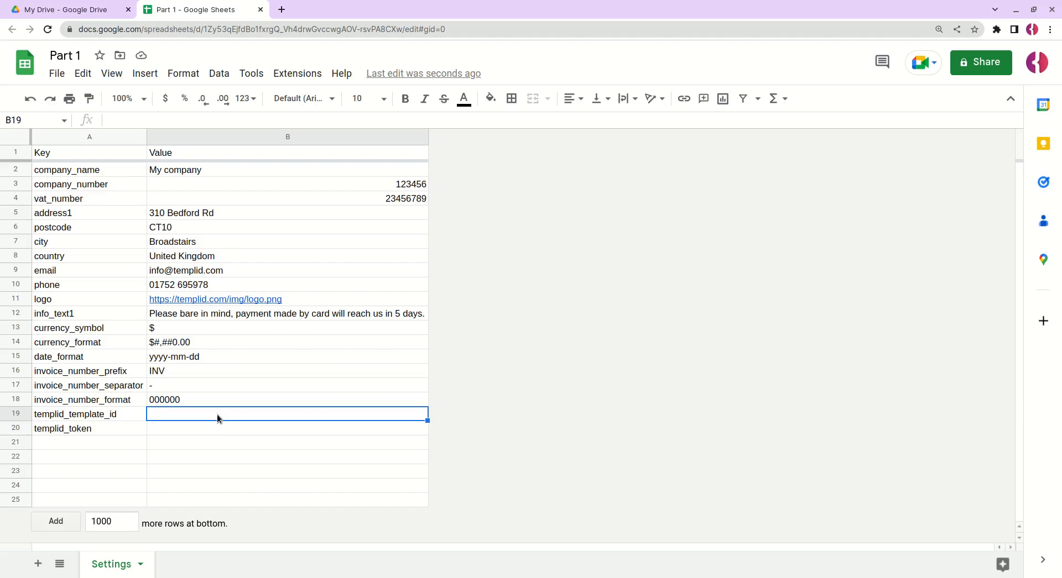
Format header row 1 with centered, bold, near-white text on a light purple fill
left_click(15, 152)
left_click(573, 99)
left_click(584, 118)
left_click(489, 98)
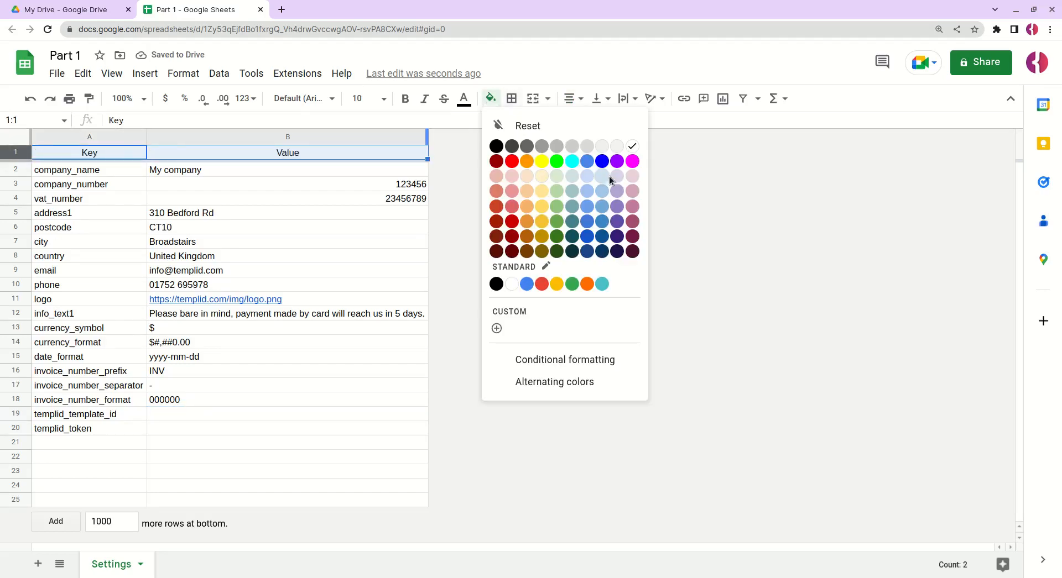
left_click(616, 206)
left_click(463, 98)
left_click(589, 148)
left_click(404, 100)
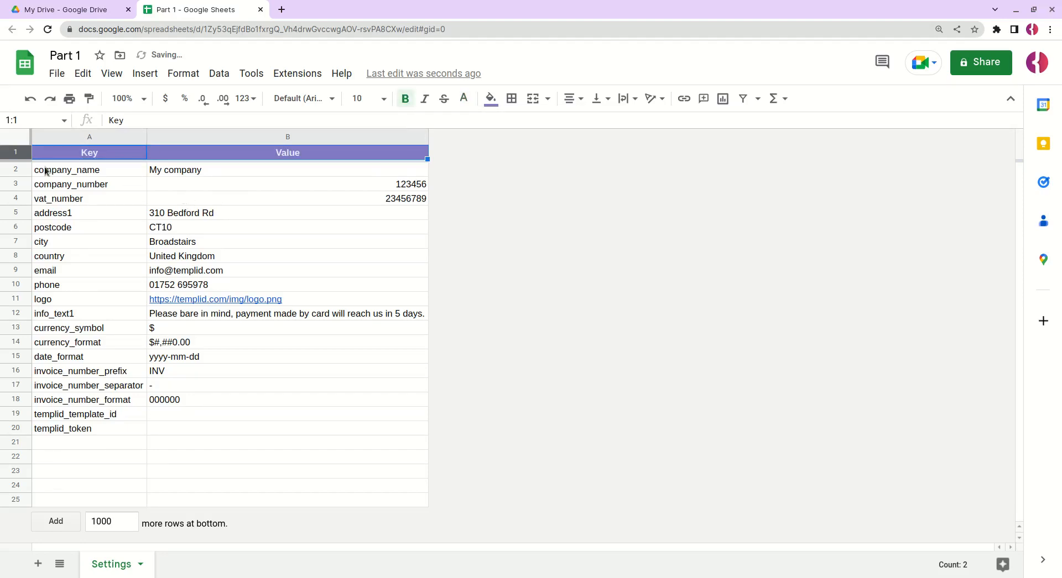
Increase the height of rows 1 to 25
left_click(15, 495, "shift")
right_click(16, 495)
left_click(72, 446)
double_click(489, 302)
type("40")
key("Return")
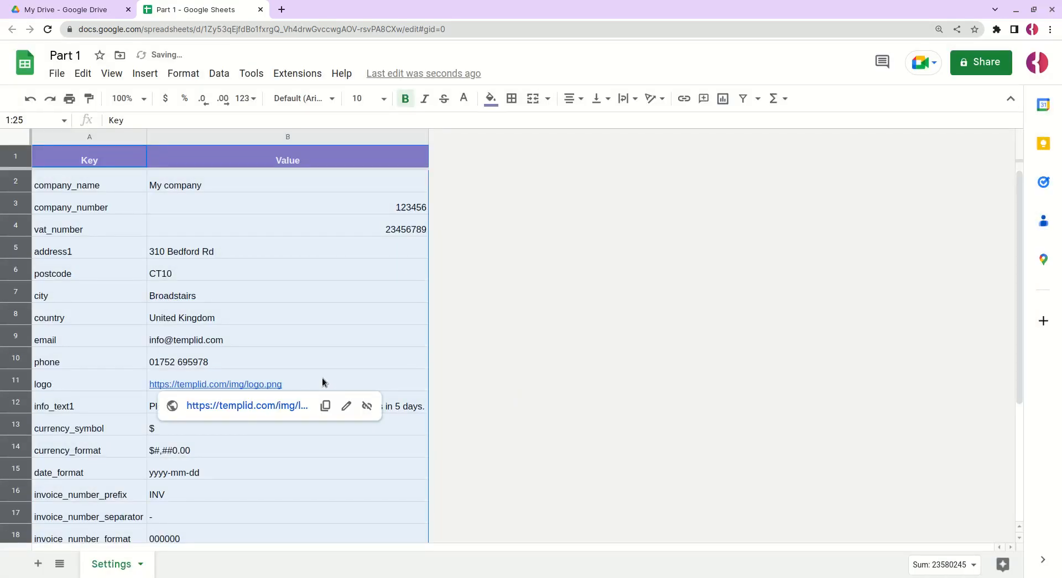
Align rows 1 to 25 vertically to the middle and set their height to 28 pixels
left_click(600, 98)
left_click(616, 126)
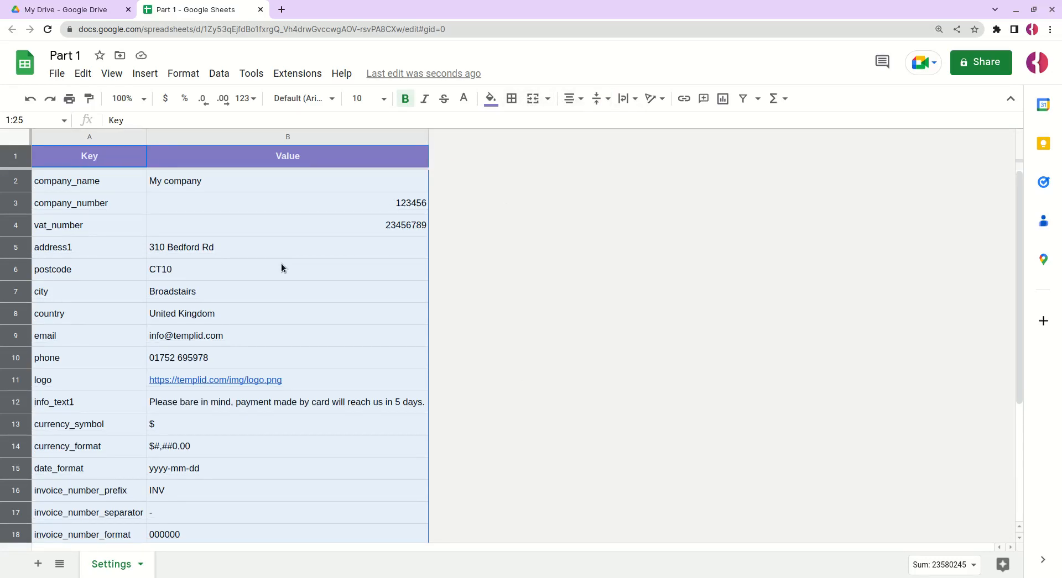
right_click(15, 156)
left_click(106, 377)
type("28")
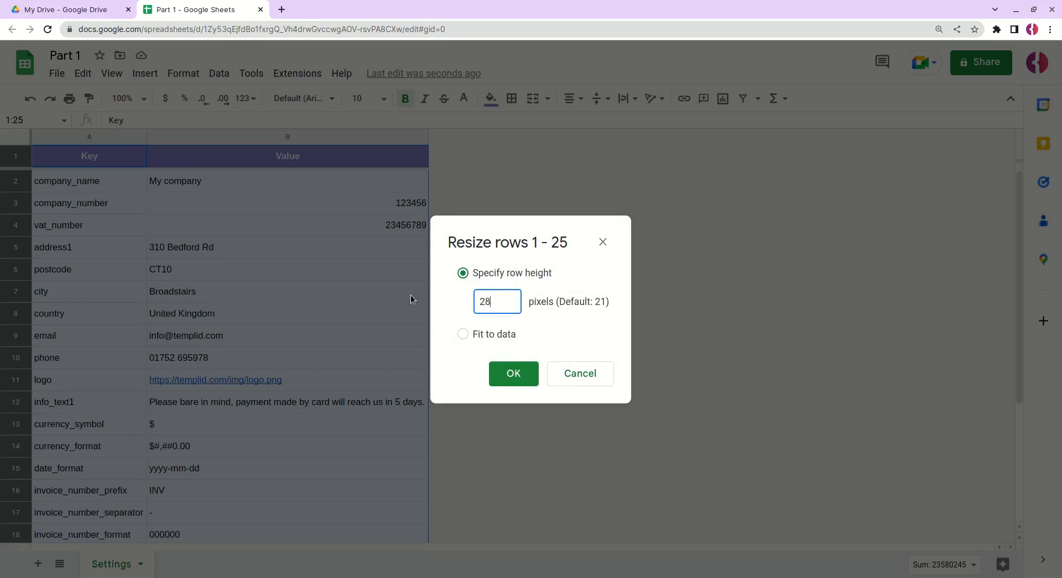
key("Return")
left_click(221, 425)
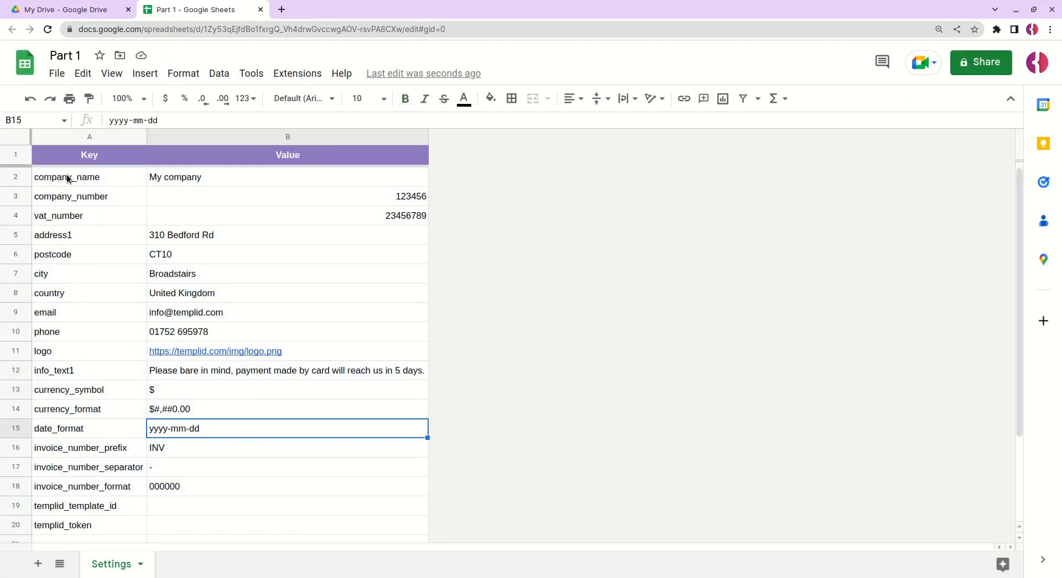
Left-align all of column B, and center the Value header in B1 again
left_click(217, 138)
left_click(573, 99)
left_click(574, 123)
left_click(332, 247)
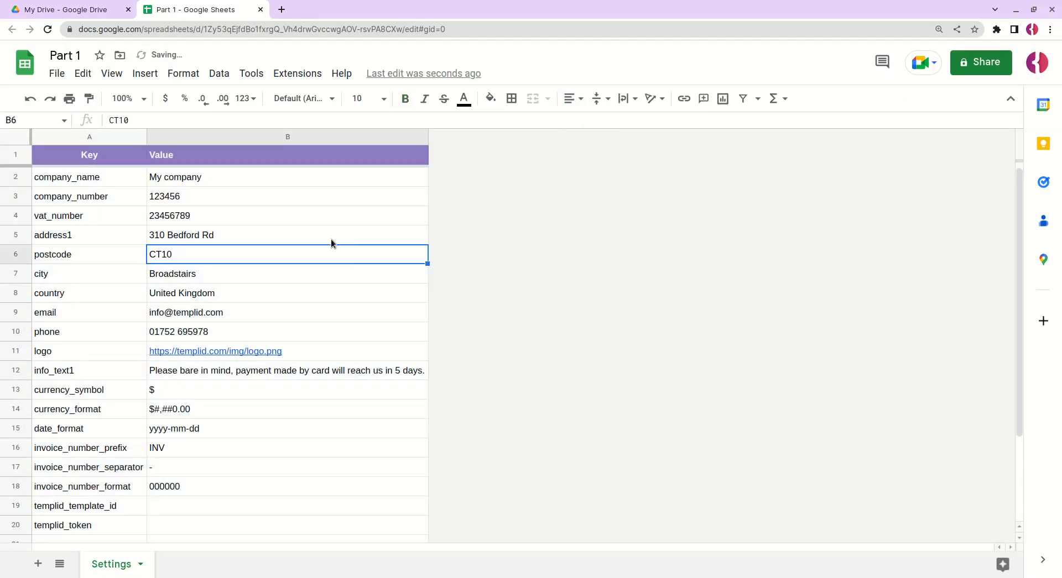
left_click(214, 159)
left_click(573, 98)
left_click(588, 123)
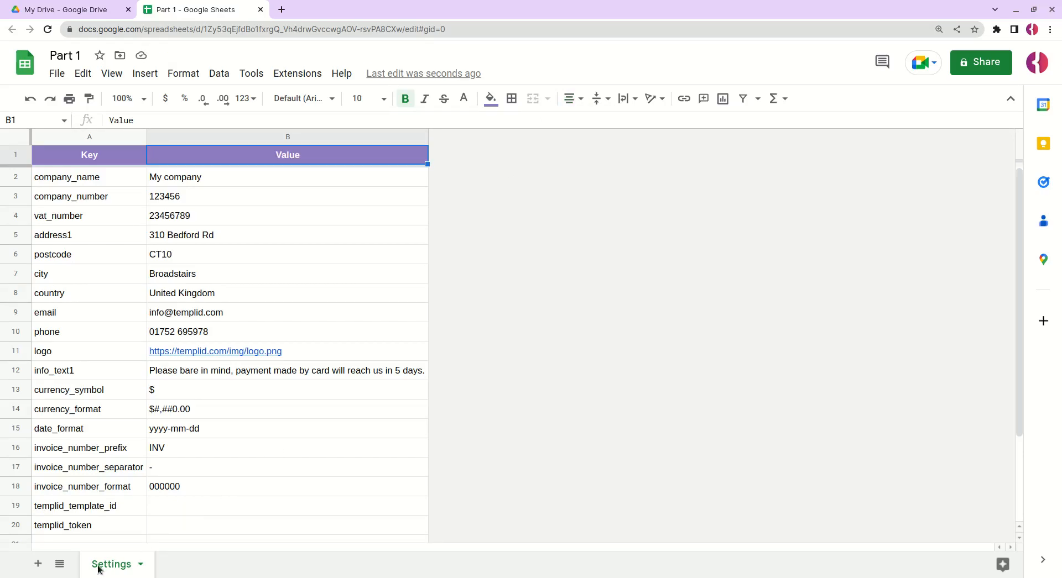
Add a new sheet and name it Customers
left_click(37, 564)
double_click(169, 564)
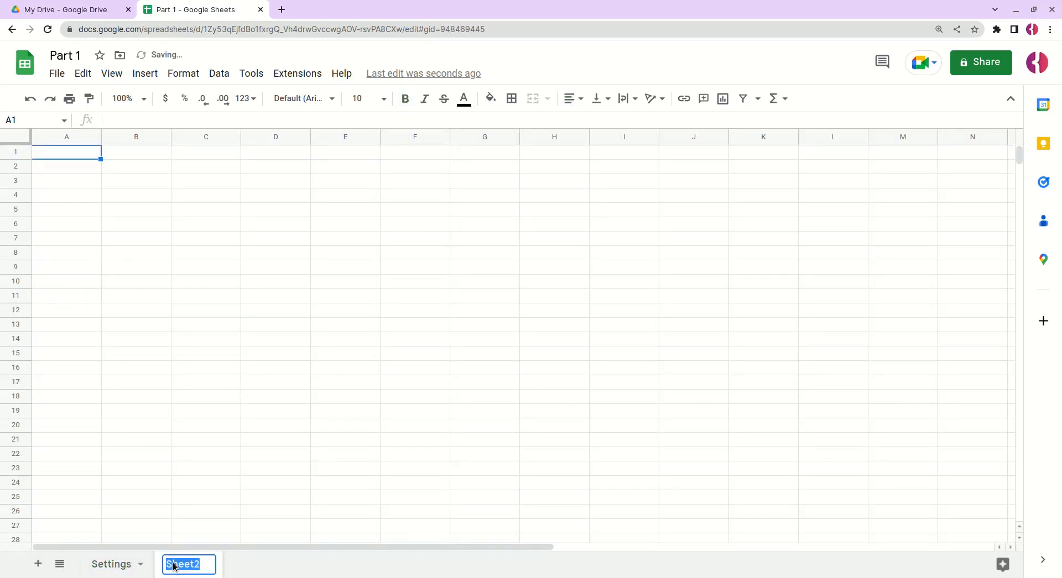
type("Customers")
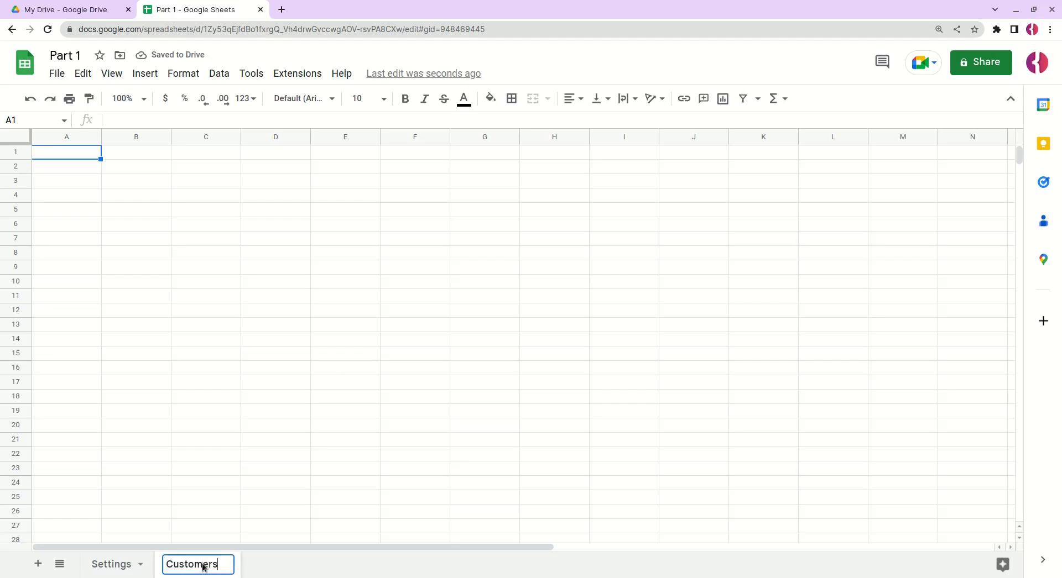
key("Return")
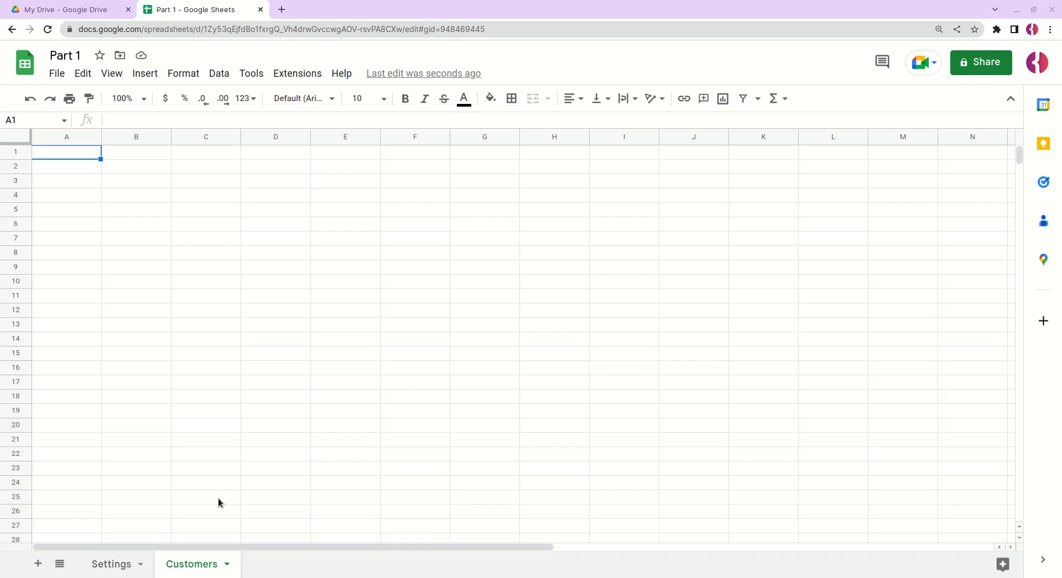
Delete column K and all columns after it from the Customers sheet
left_click(771, 139)
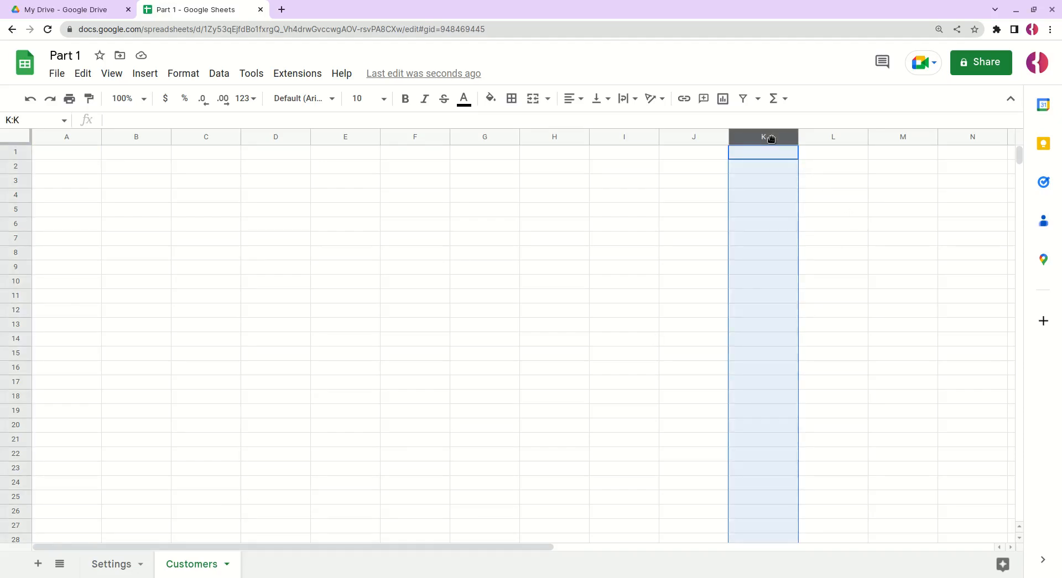
key("ctrl+shift+Right")
right_click(768, 138)
left_click(813, 282)
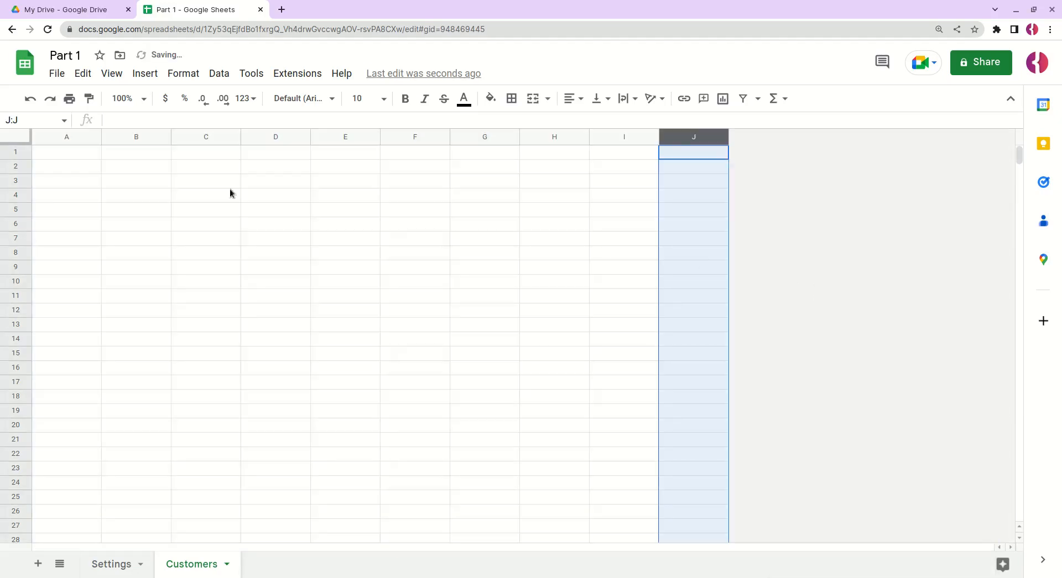
Delete rows 21 to 1000 from the Customers sheet and select cell A1
left_click(12, 439)
key("ctrl+shift+Down")
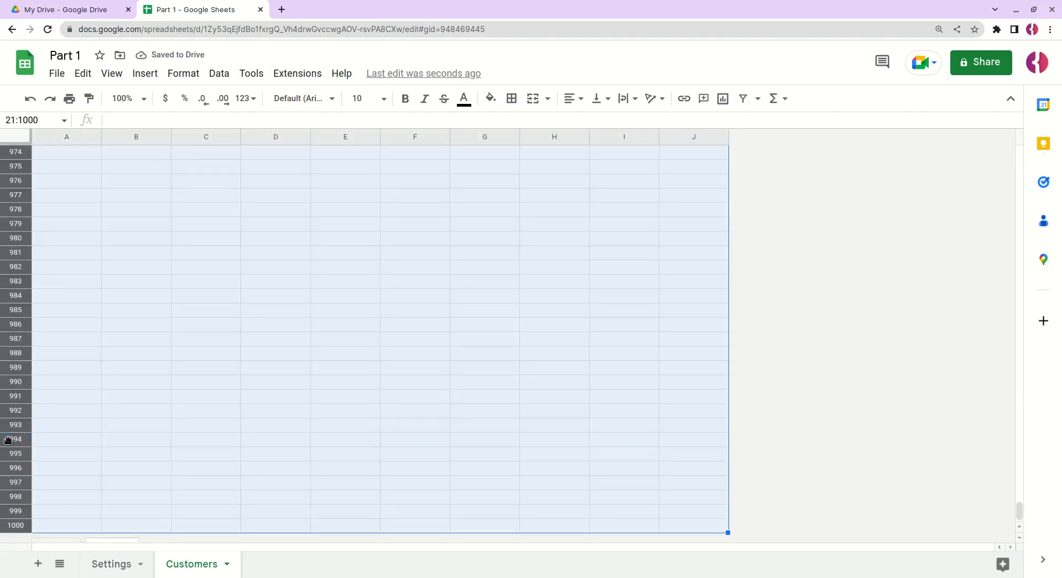
right_click(11, 438)
left_click(82, 274)
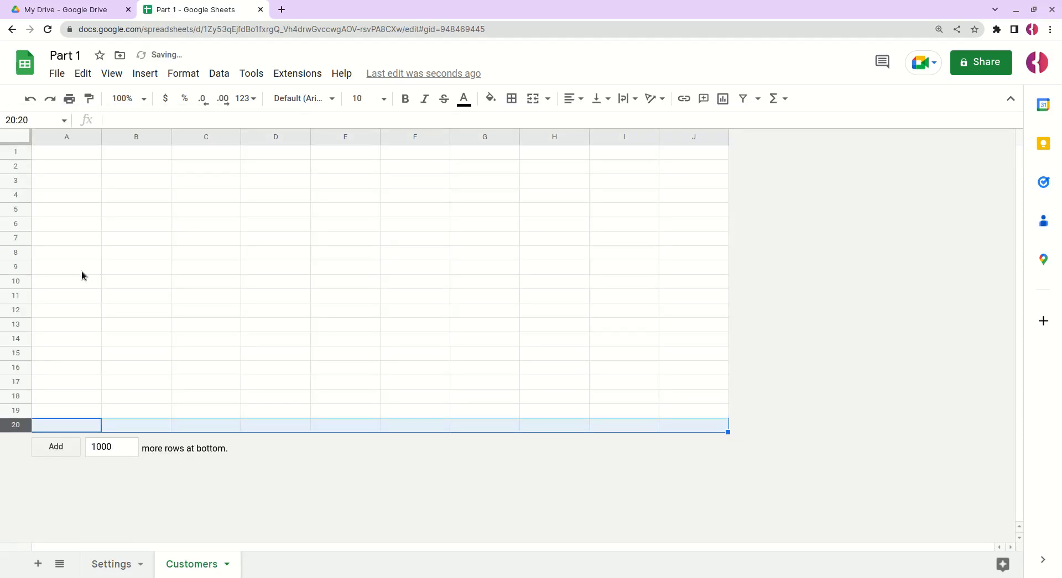
left_click(51, 157)
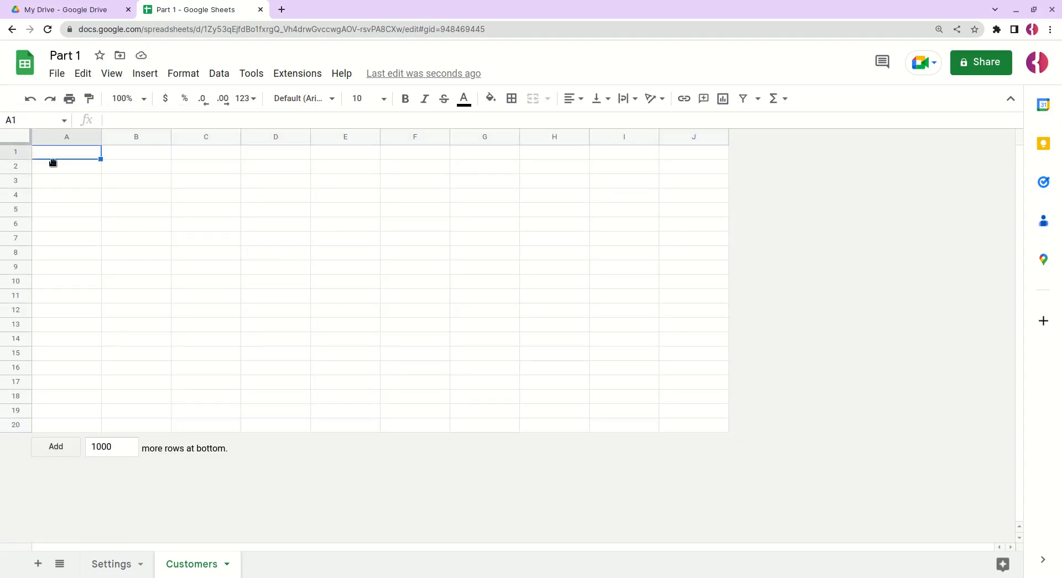
Enter the headers ID, Email, Name, Code, VAT, Address, Address2, City, Postcode and Country across A1:J1 of the Customers sheet
type("ID\tEmail\tName\tCode\tVAT\tAddress\tAddress2\tCity\tPostcode\tCountry")
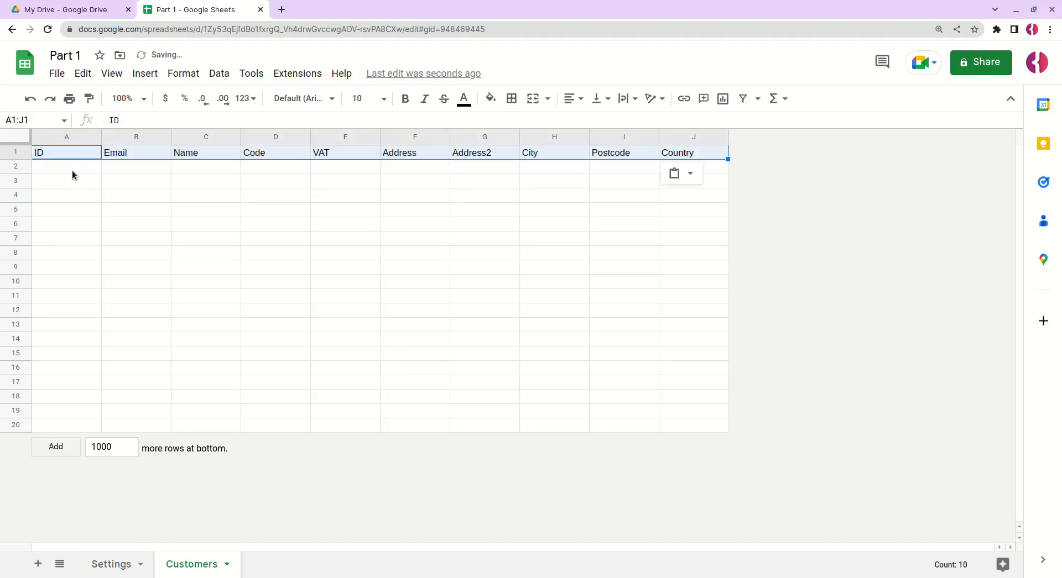
left_click(68, 160)
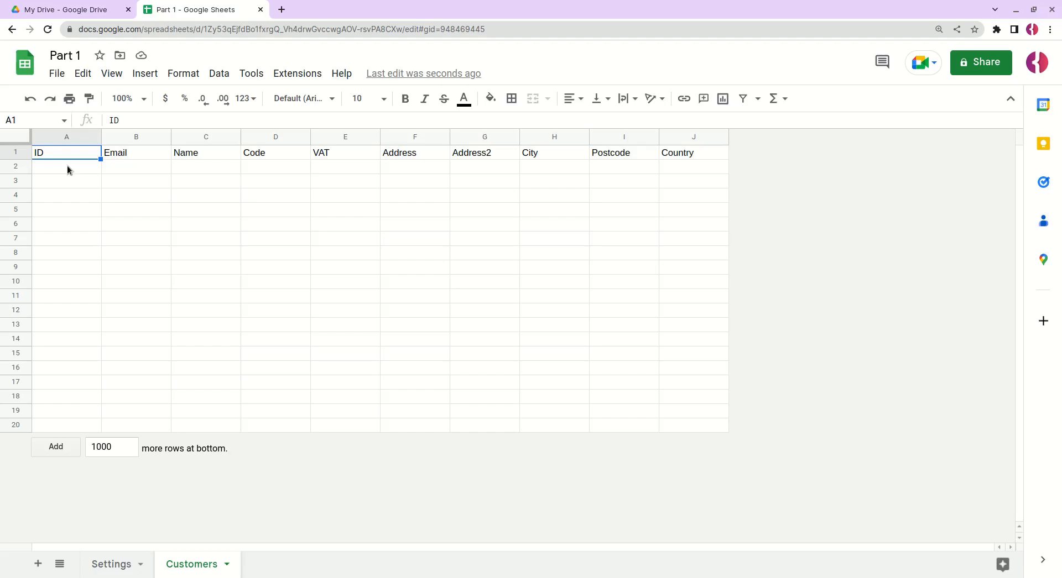
left_click(119, 169)
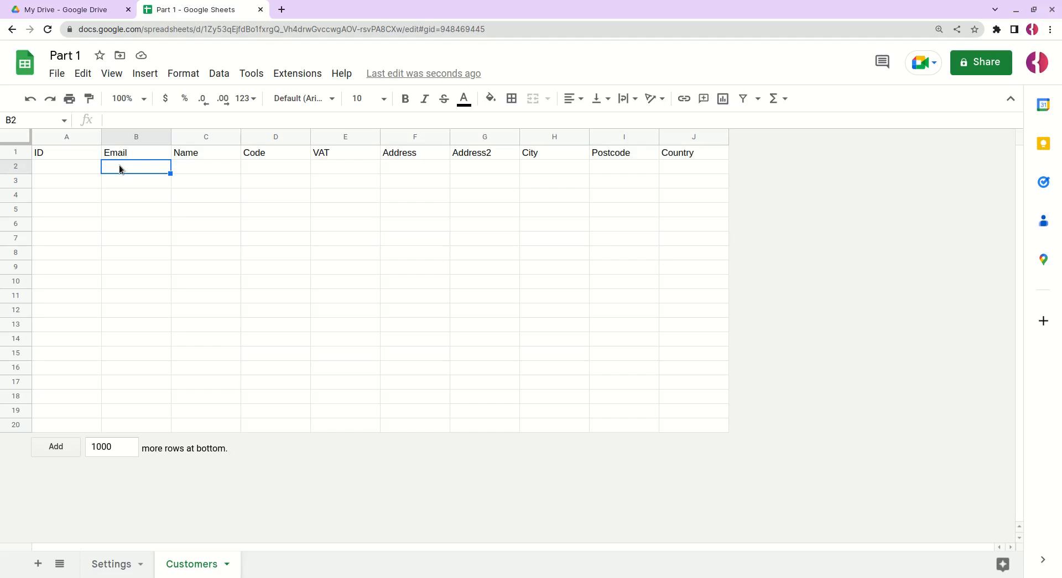
left_click_drag(178, 156, 671, 155)
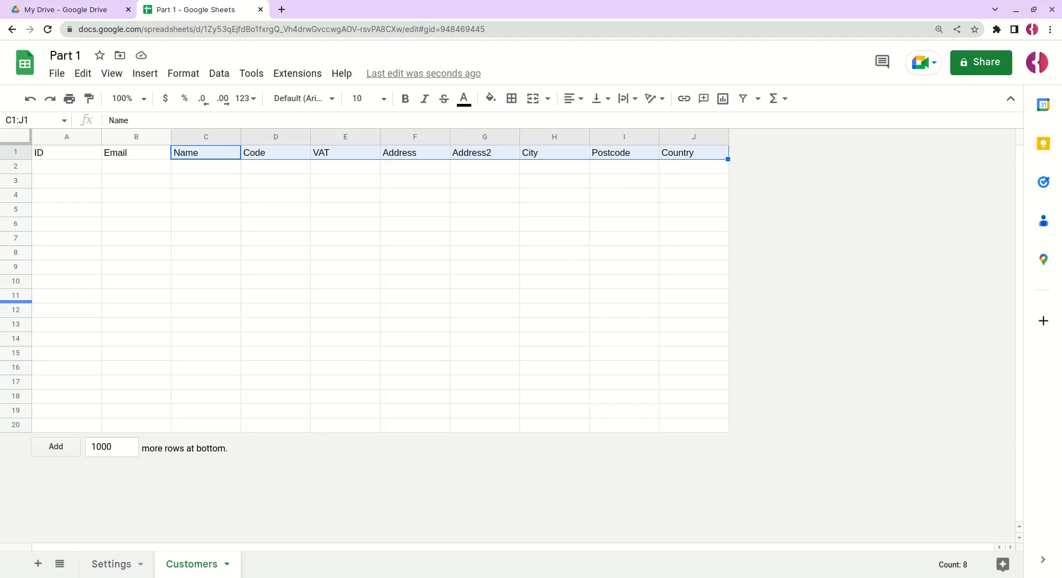
Paste the three copied customer records below the headers, filling A2:J4
left_click(66, 167)
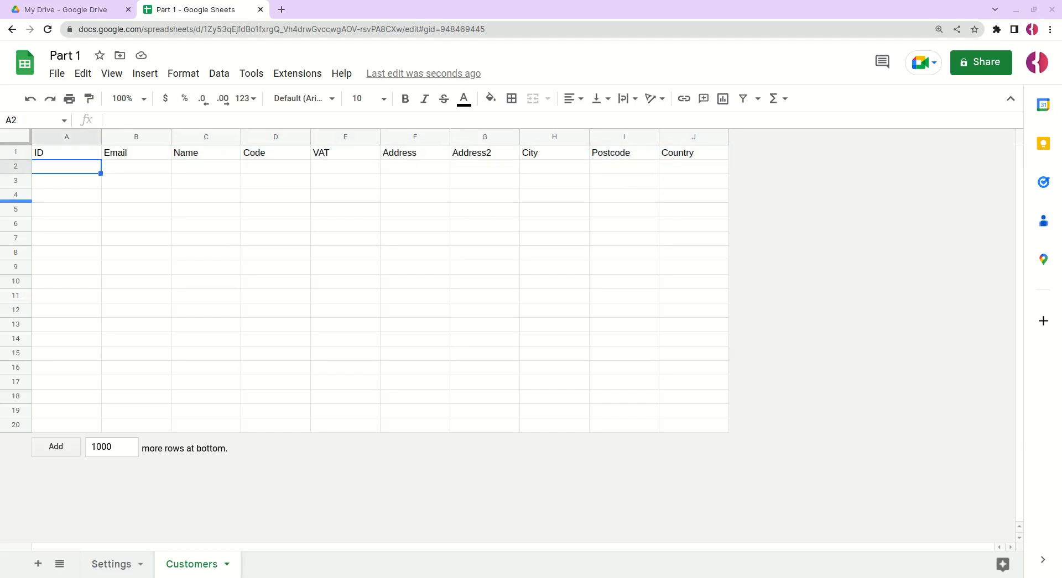
key("ctrl+v")
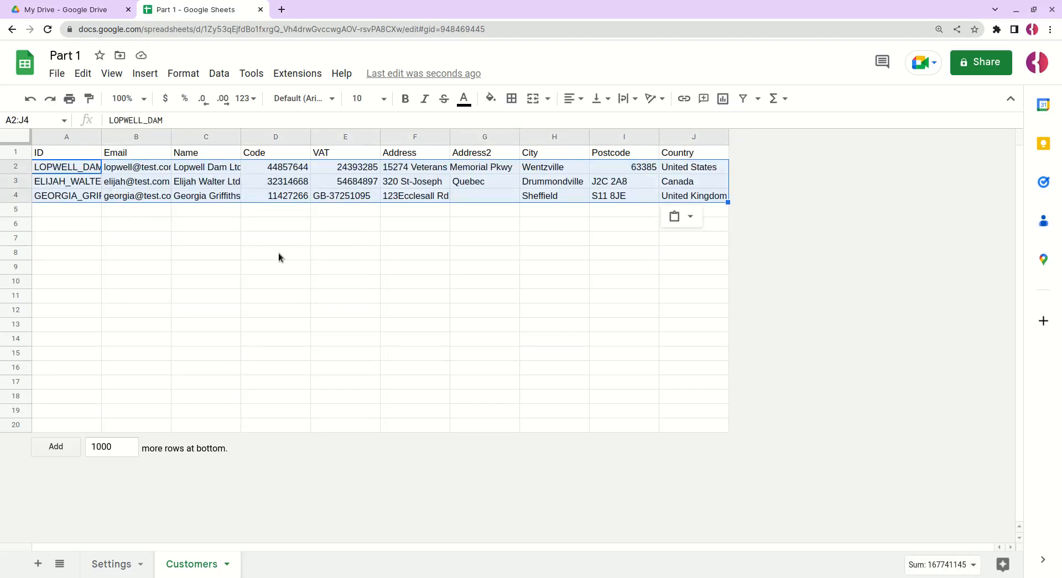
left_click(489, 198)
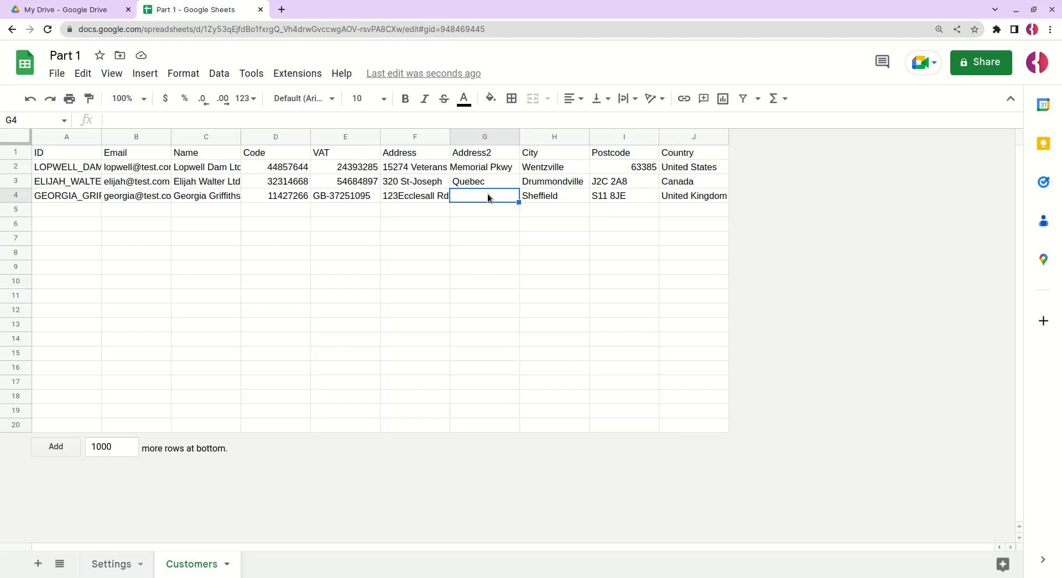
Format header row 1 with a purple fill and white, bold, centered text, and freeze the row
left_click(15, 153)
left_click(490, 99)
left_click(616, 206)
left_click(490, 98)
left_click(463, 99)
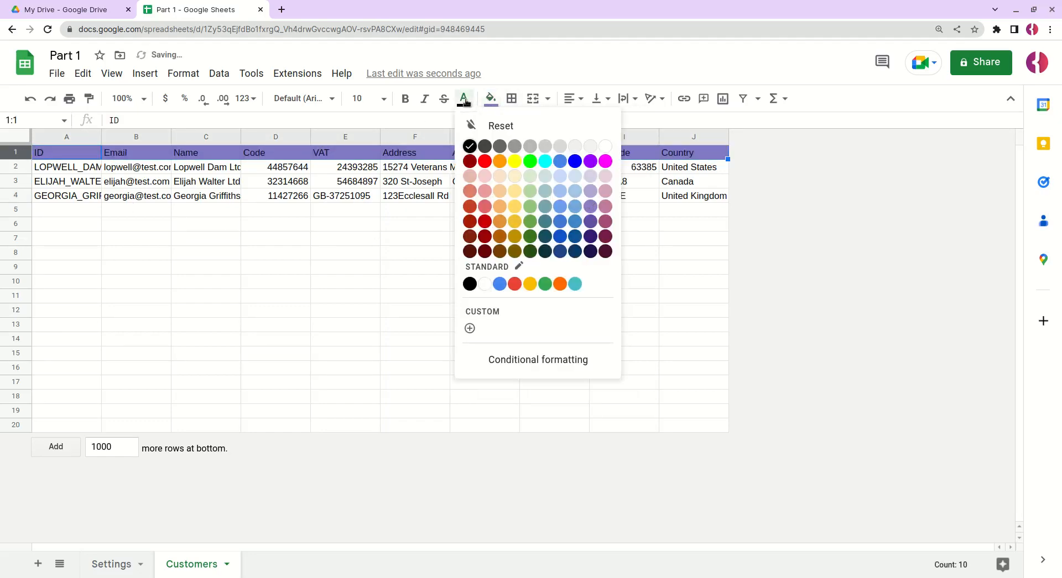
left_click(606, 146)
key("ctrl+b")
left_click(573, 98)
left_click(585, 120)
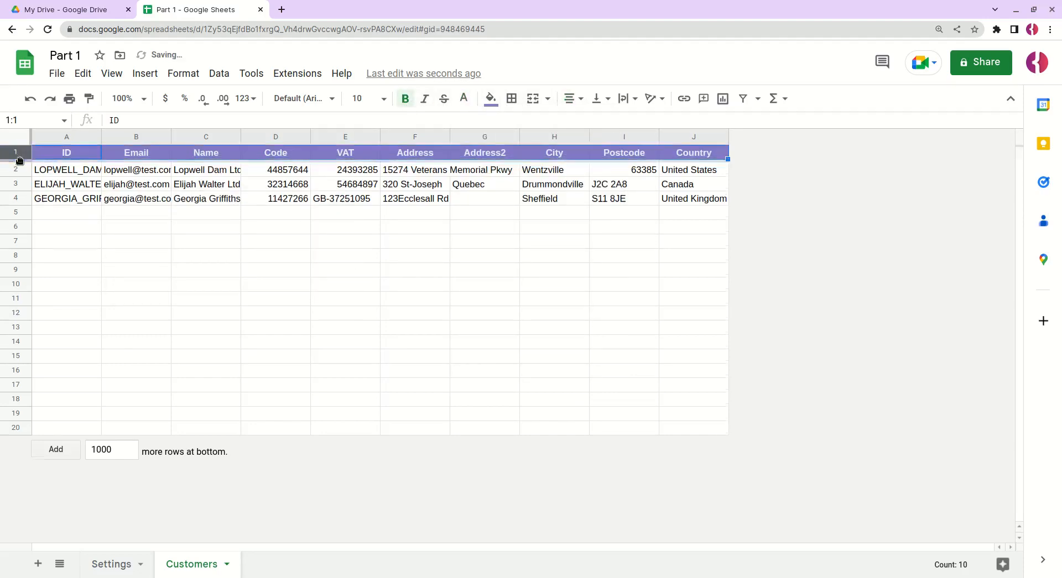
Set the height of rows 1 to 20 on the Customers sheet to 35 pixels
left_click(15, 428, "shift")
right_click(15, 428)
left_click(79, 472)
left_click(491, 302)
type("35")
key("Return")
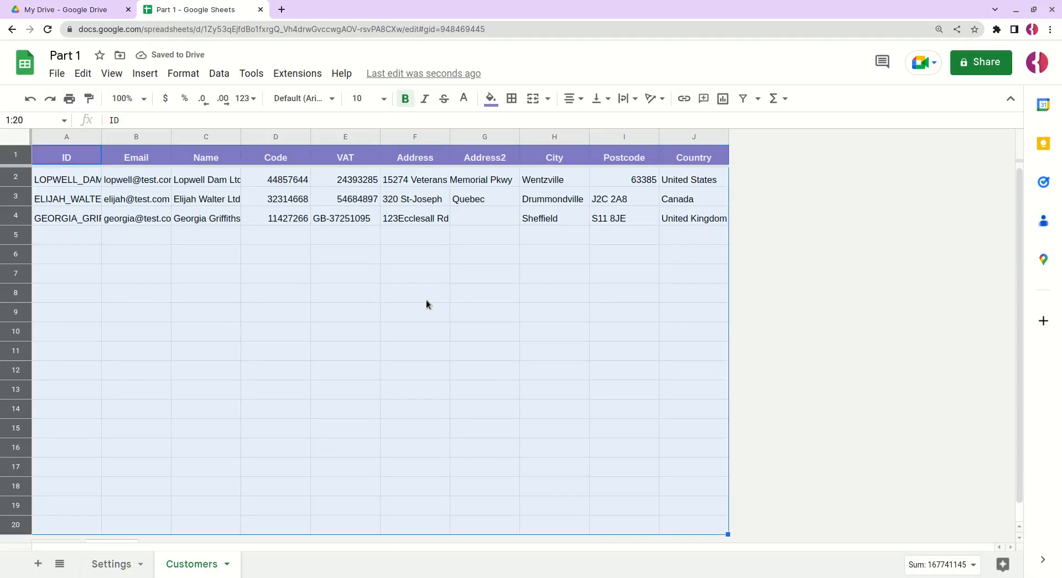
left_click(426, 300)
Fit column A to its contents and align all columns A to J vertically to the middle
double_click(101, 137)
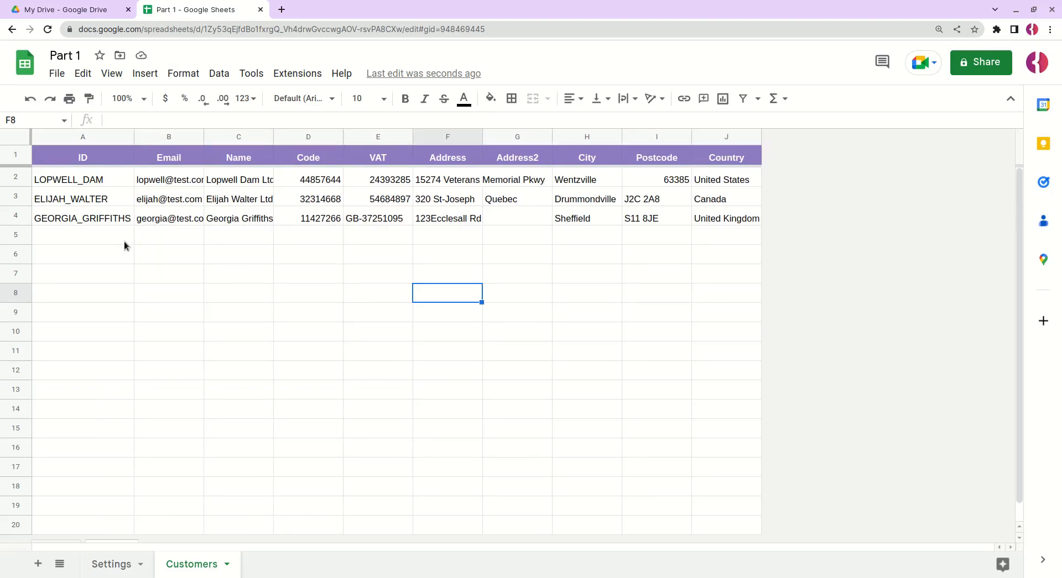
left_click_drag(54, 142, 753, 137)
left_click(569, 98)
left_click(601, 99)
left_click(614, 121)
left_click(521, 251)
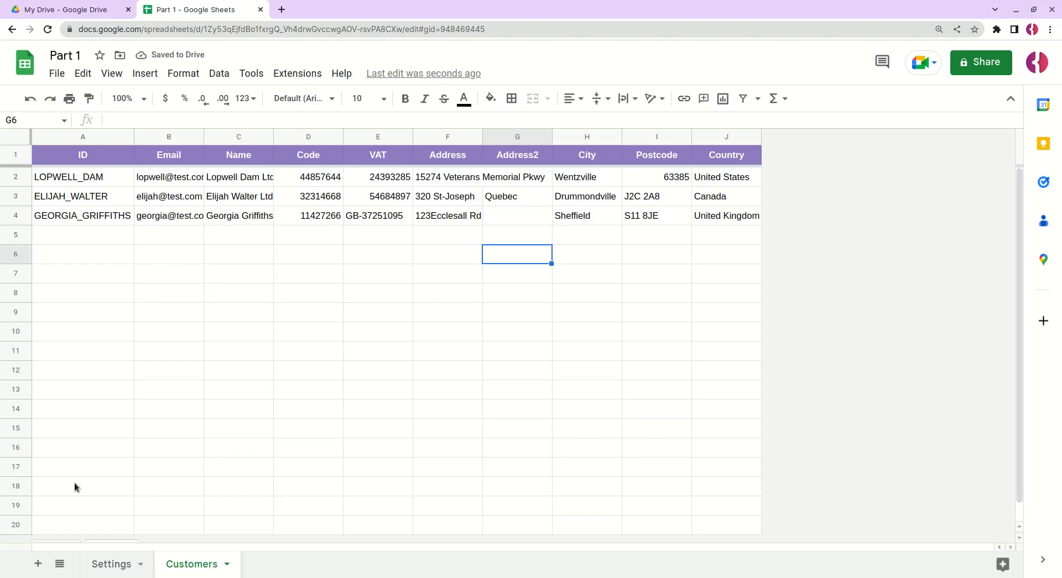
Add a new sheet and name it InvoiceData
left_click(39, 564)
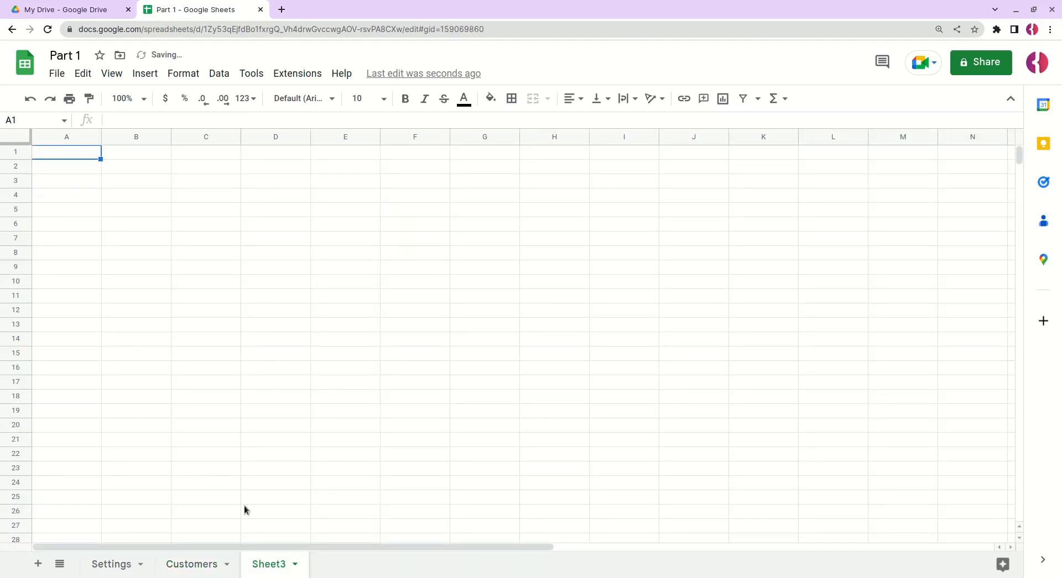
double_click(281, 570)
type("InvoiceData")
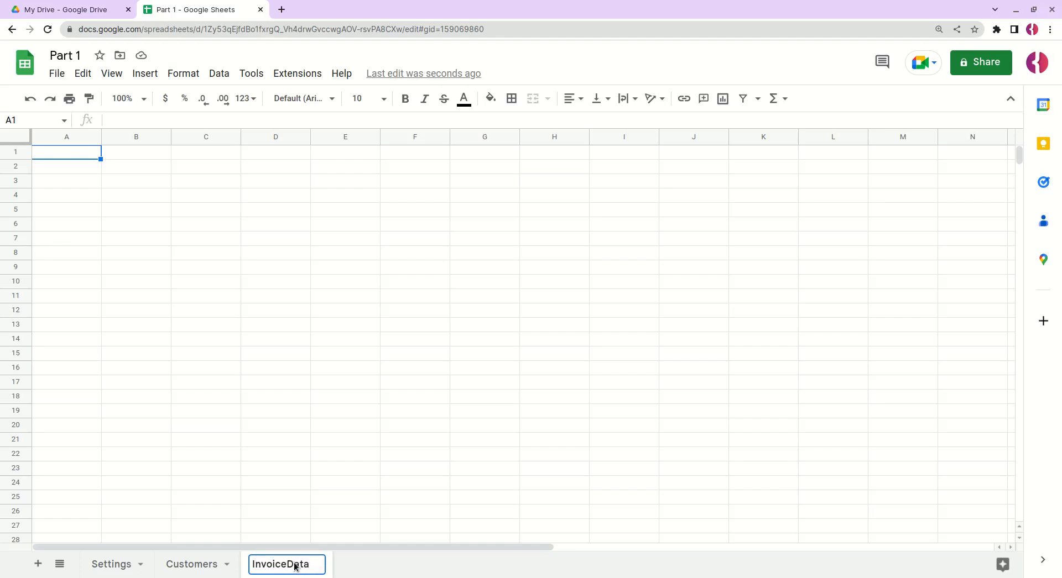
key("Return")
Delete columns C to Z from the InvoiceData sheet
left_click(234, 137)
key("ctrl+shift+Right")
right_click(221, 136)
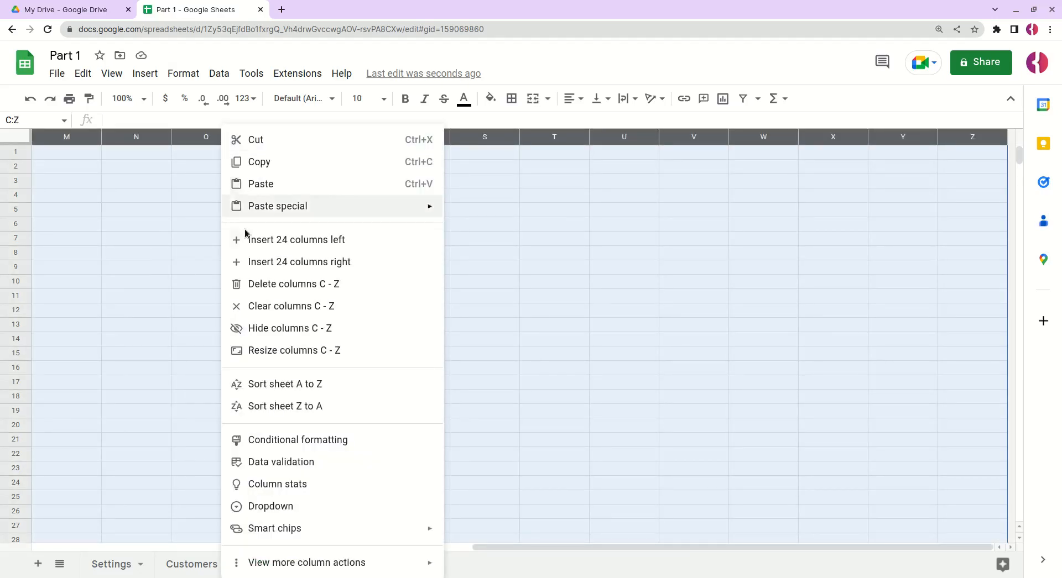
left_click(255, 284)
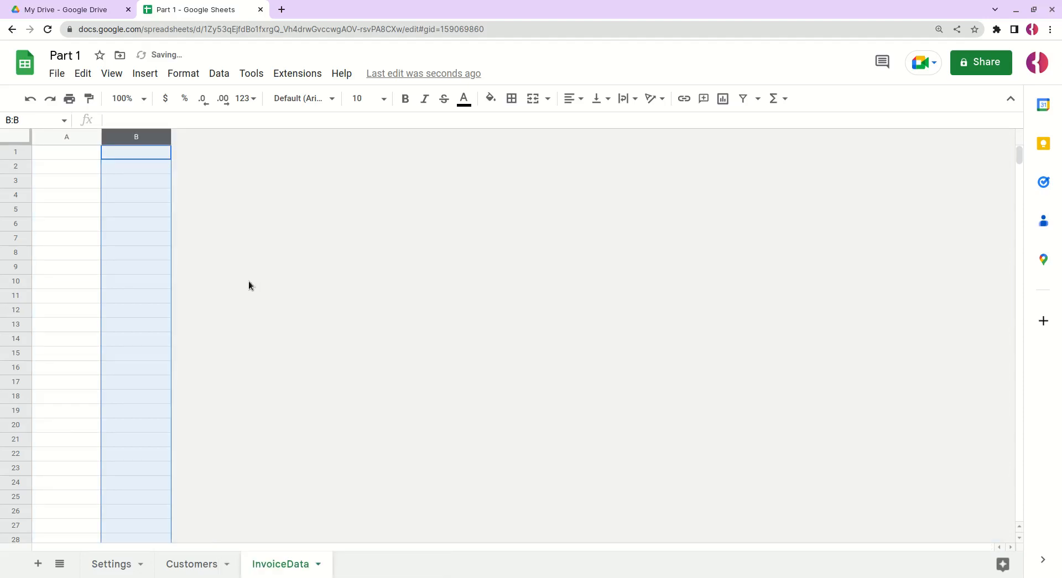
Delete rows 20 to 1000 from the InvoiceData sheet
left_click(16, 424)
key("ctrl+shift+Down")
right_click(16, 426)
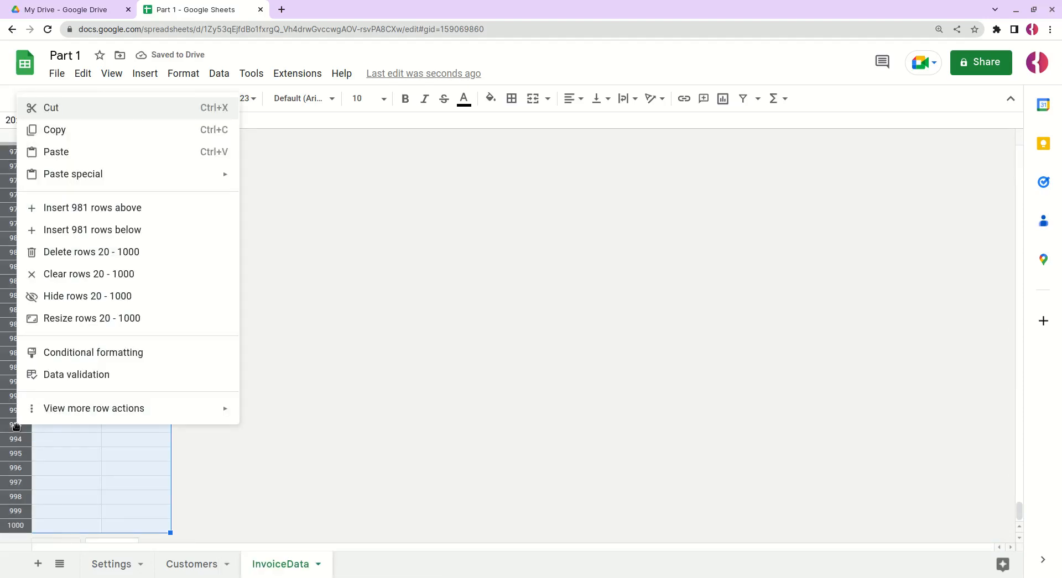
left_click(139, 253)
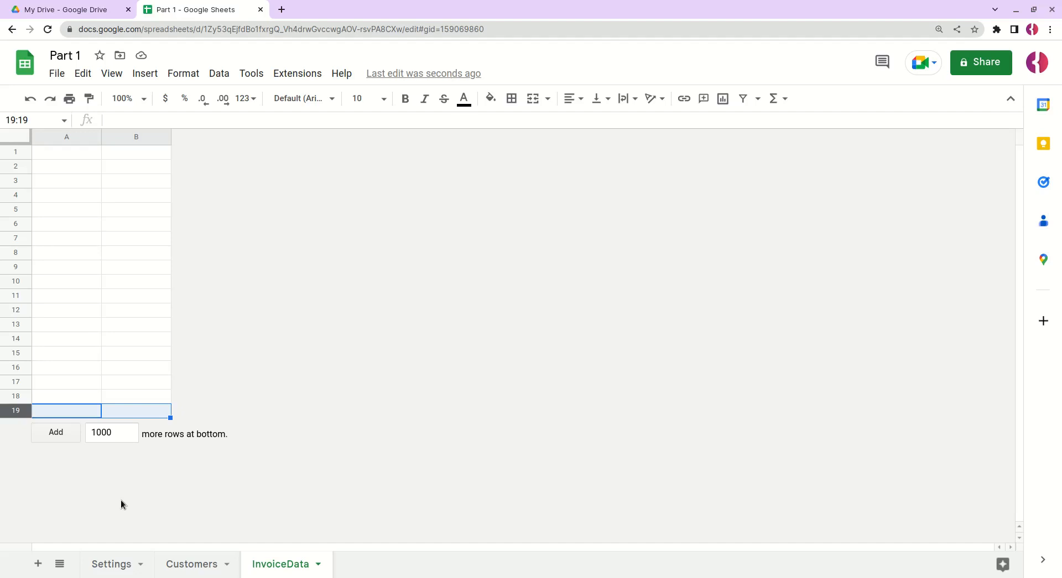
Enter the label "customer" in cell A1 of the InvoiceData sheet
left_click(63, 152)
type("customer")
left_click(162, 156)
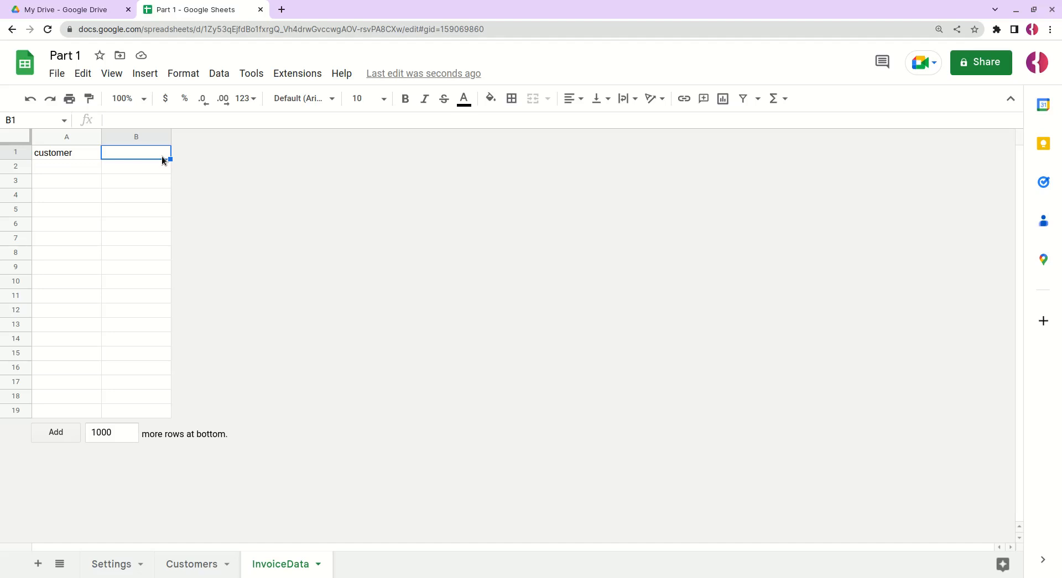
Add a data validation rule to cell B1 using a dropdown from the range Customers!A2:A
left_click(219, 73)
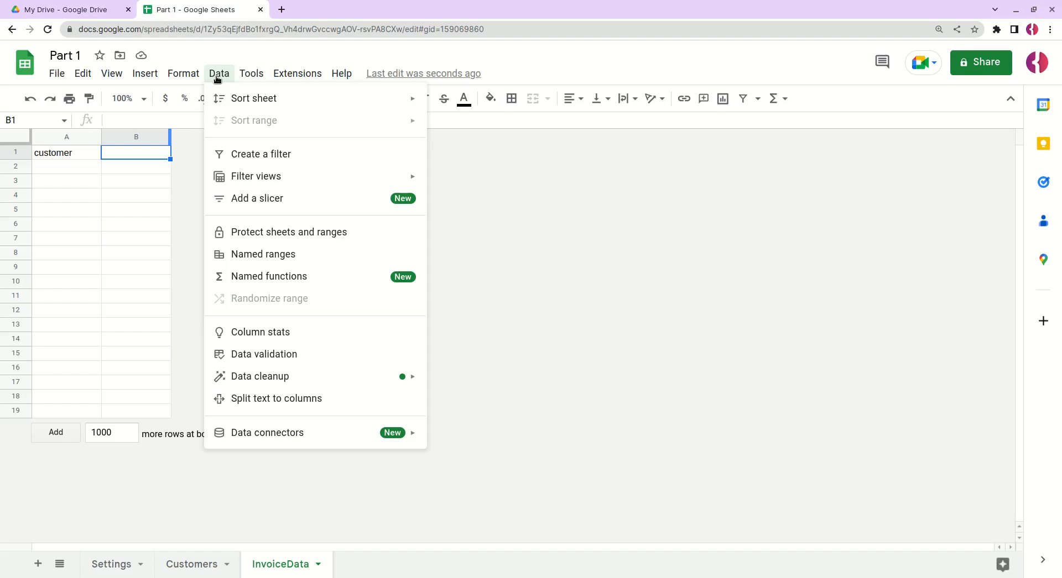
left_click(241, 355)
left_click(988, 154)
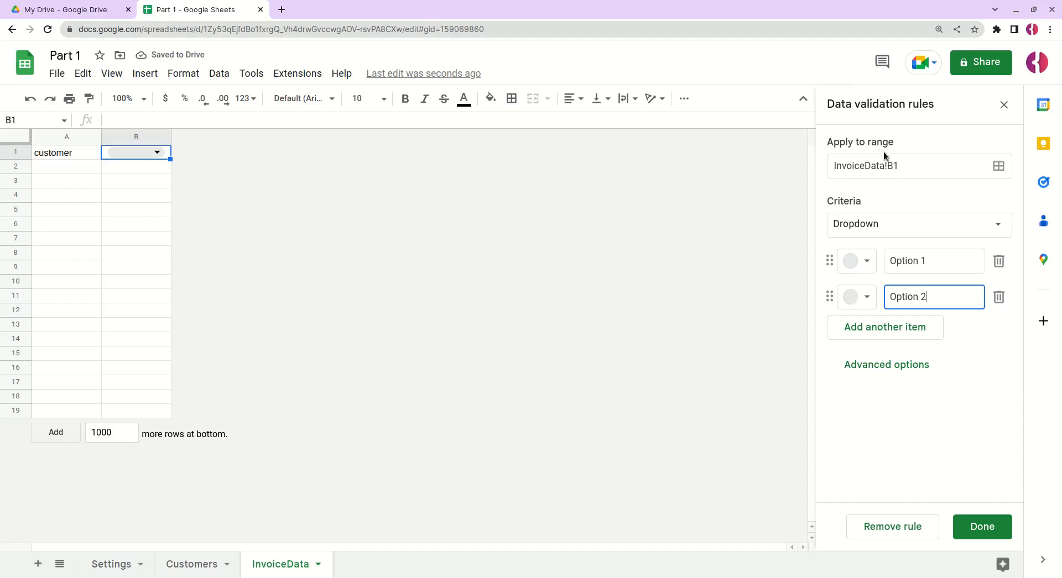
double_click(891, 166)
left_click(908, 167)
left_click(894, 226)
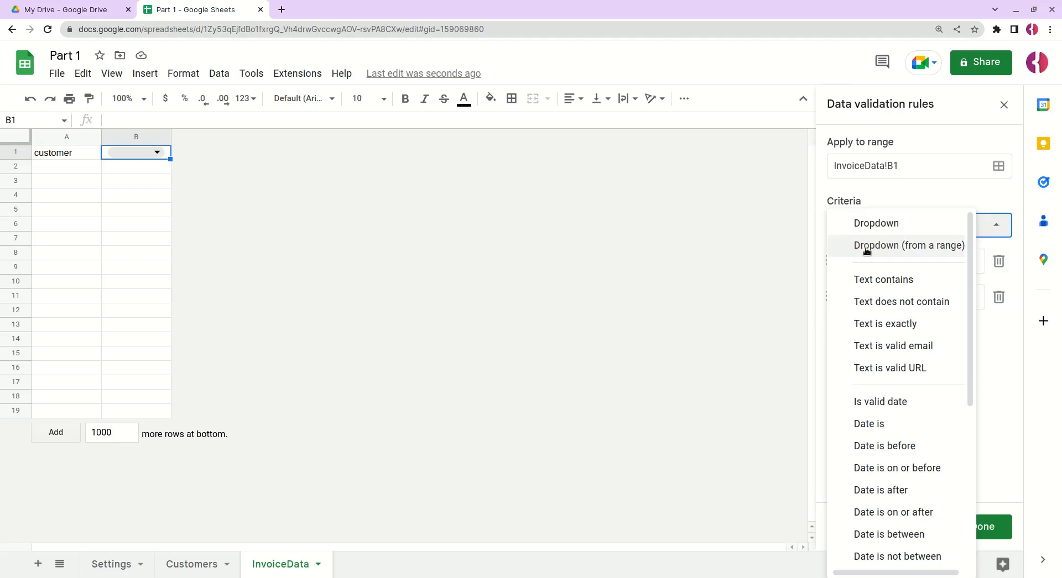
left_click(866, 247)
left_click(870, 263)
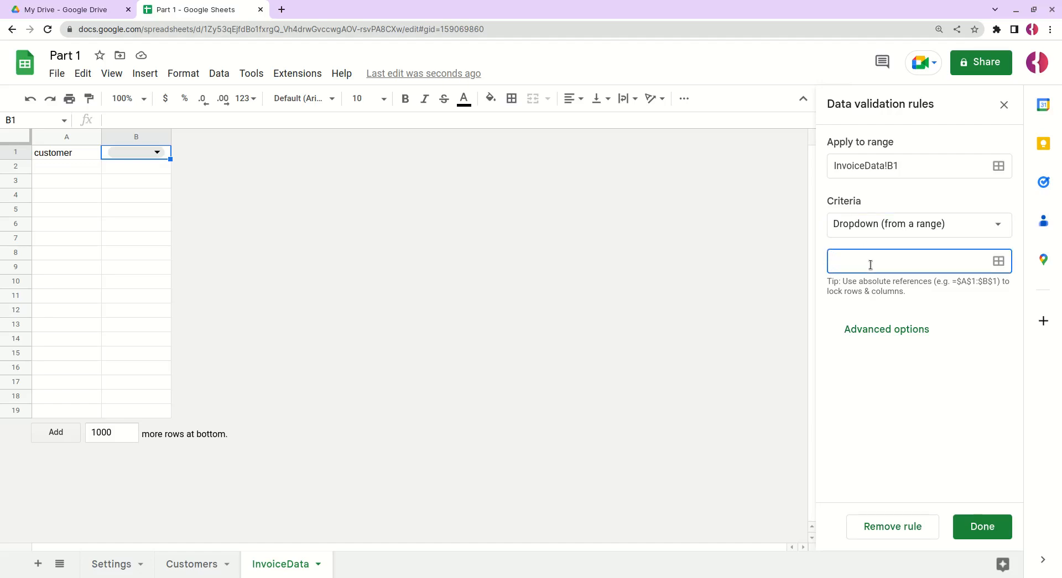
type("Customers!A2:A")
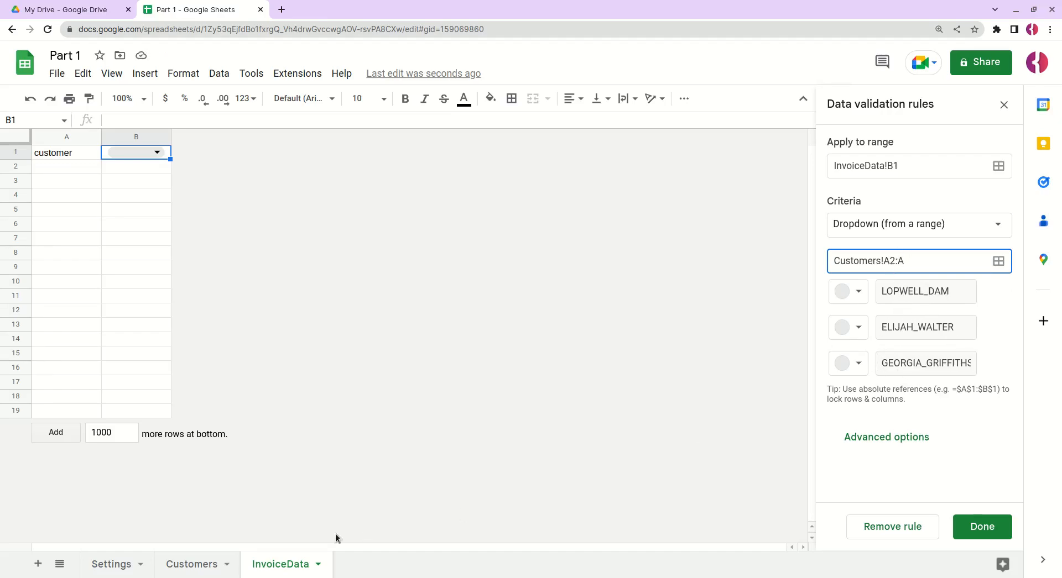
Check the source IDs on the Customers sheet, then set the B1 dropdown's display style to Arrow and save the rule
left_click(205, 565)
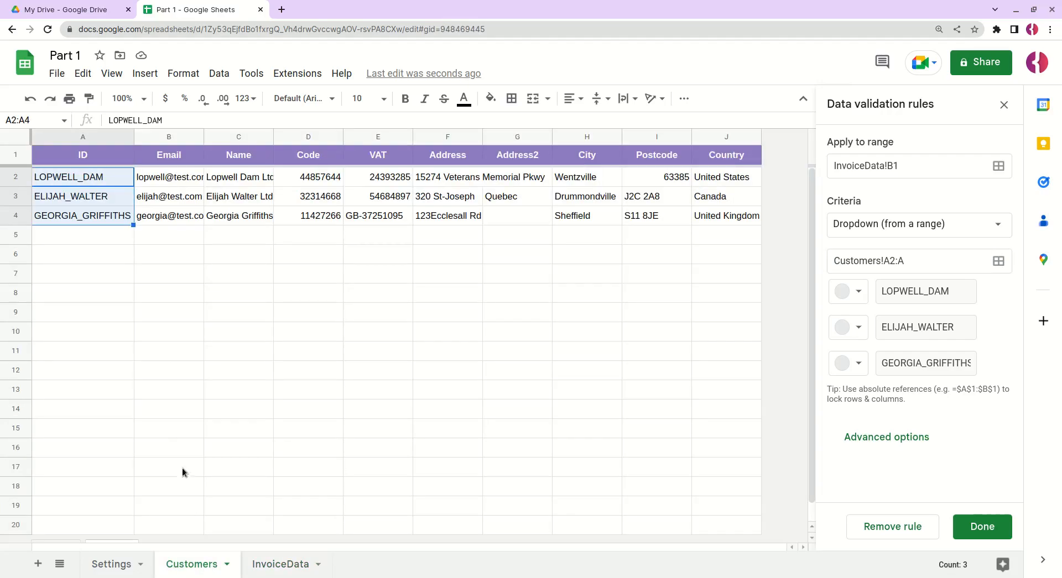
left_click(101, 177)
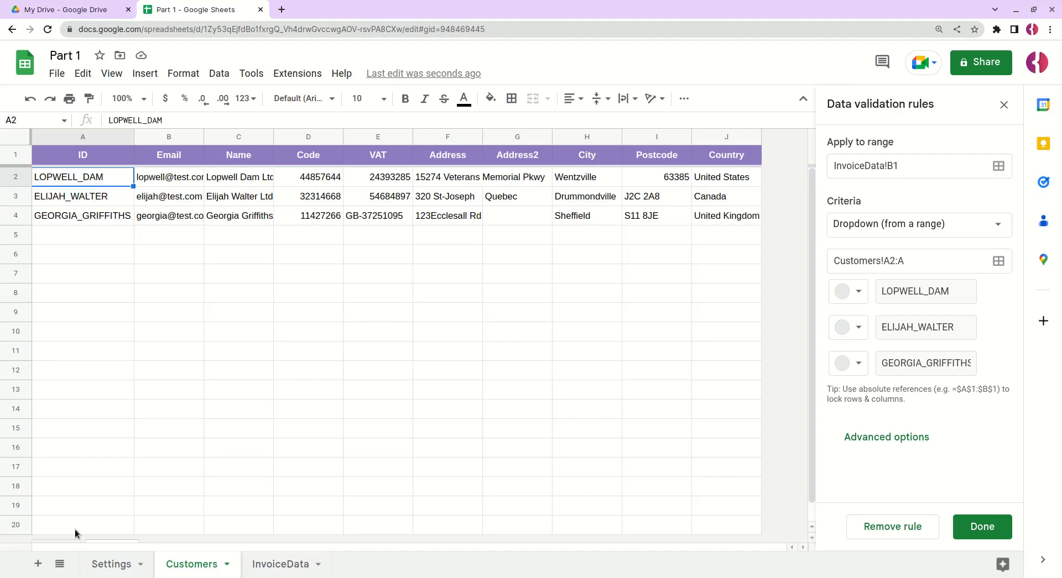
left_click(269, 564)
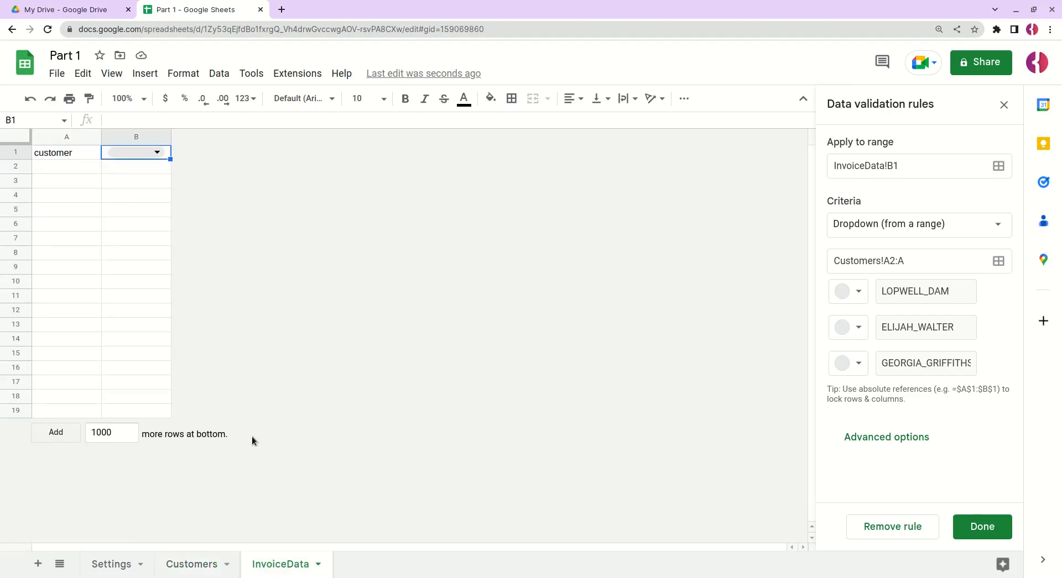
left_click(915, 440)
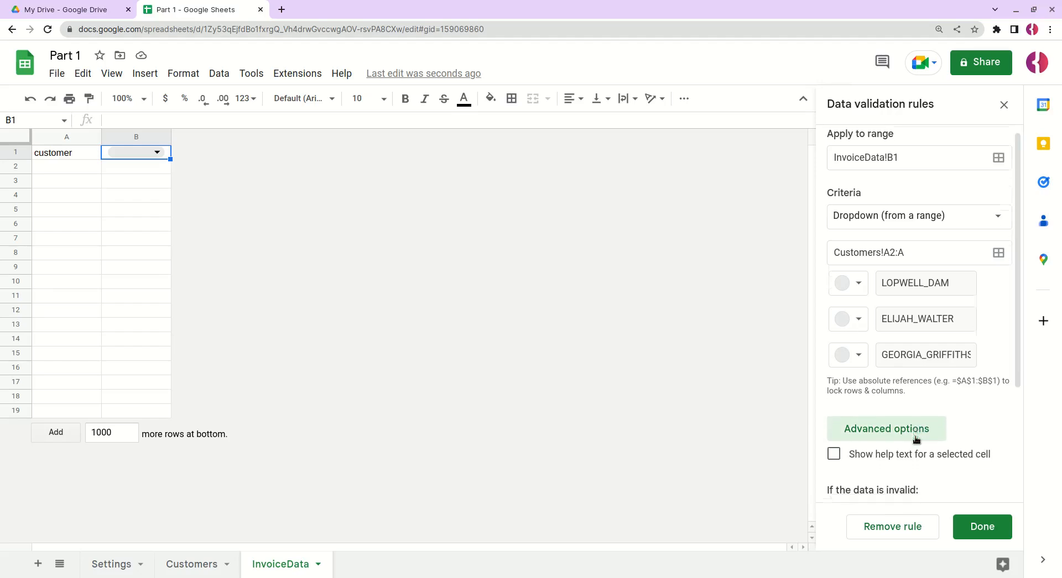
scroll(879, 417, "down", 1)
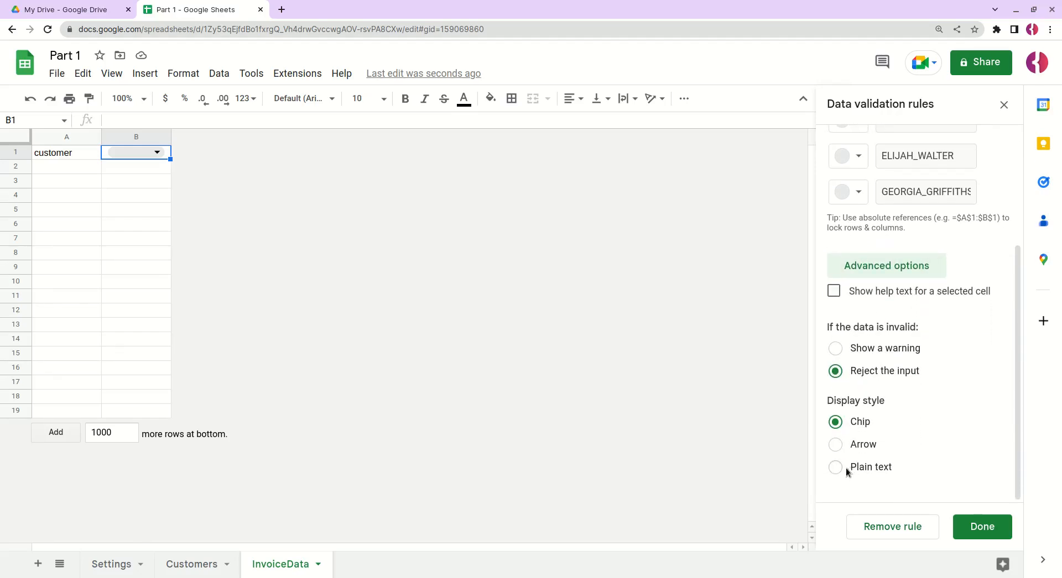
left_click(835, 445)
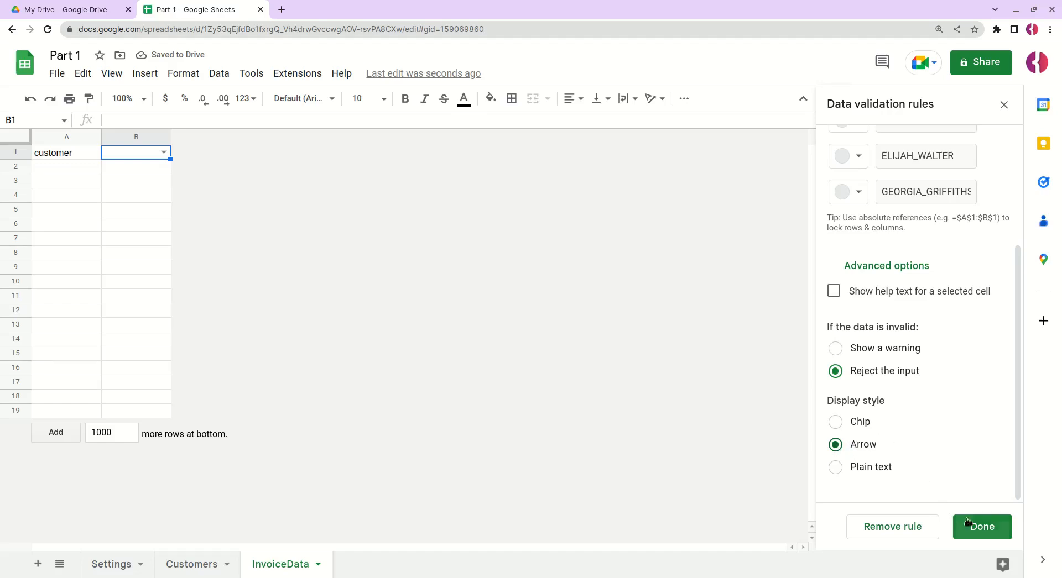
left_click(978, 527)
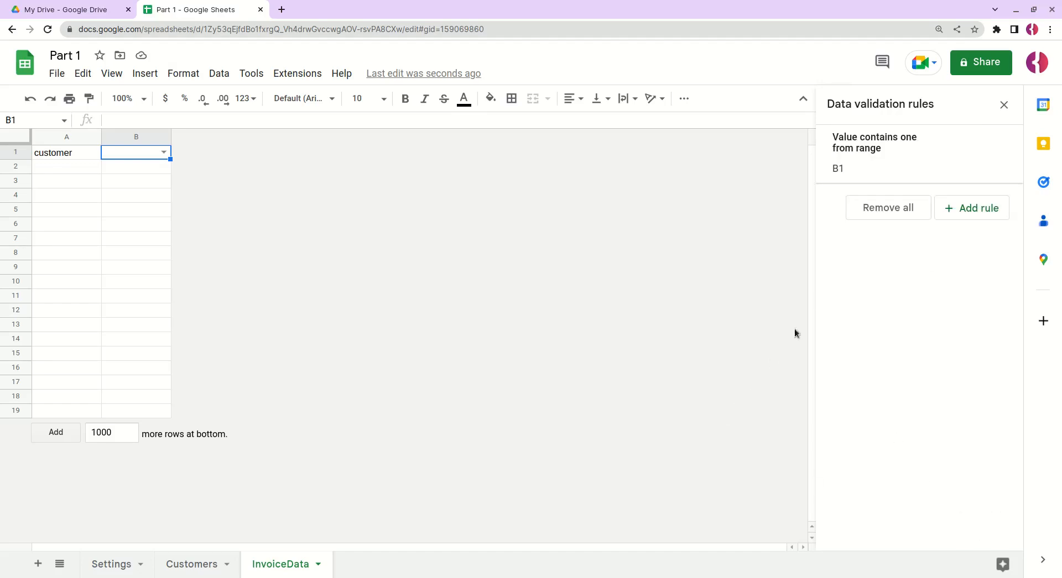
left_click(1002, 106)
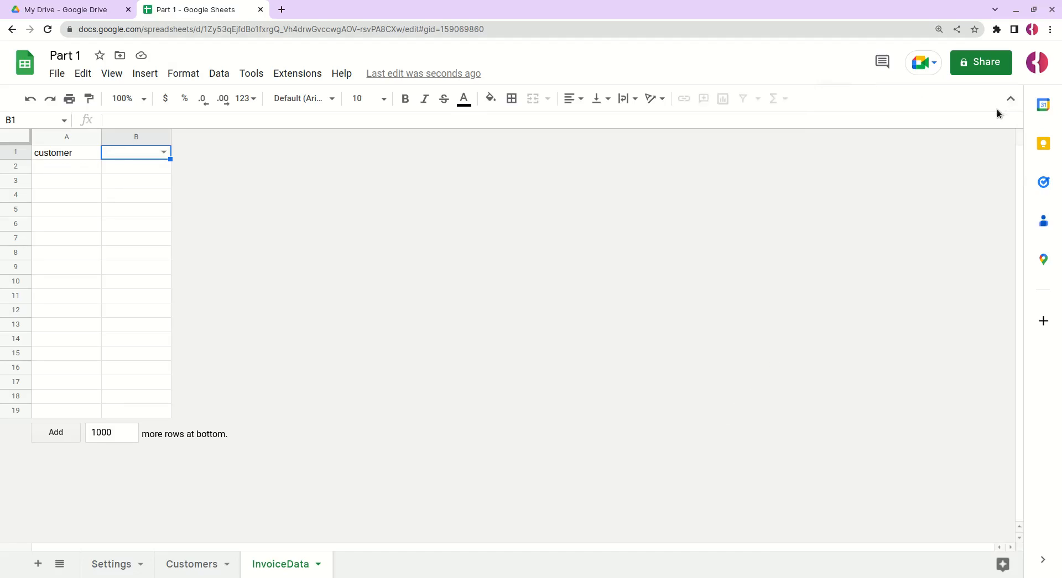
Try the customer options in the B1 dropdown, finishing with LOPWELL_DAM
left_click(164, 153)
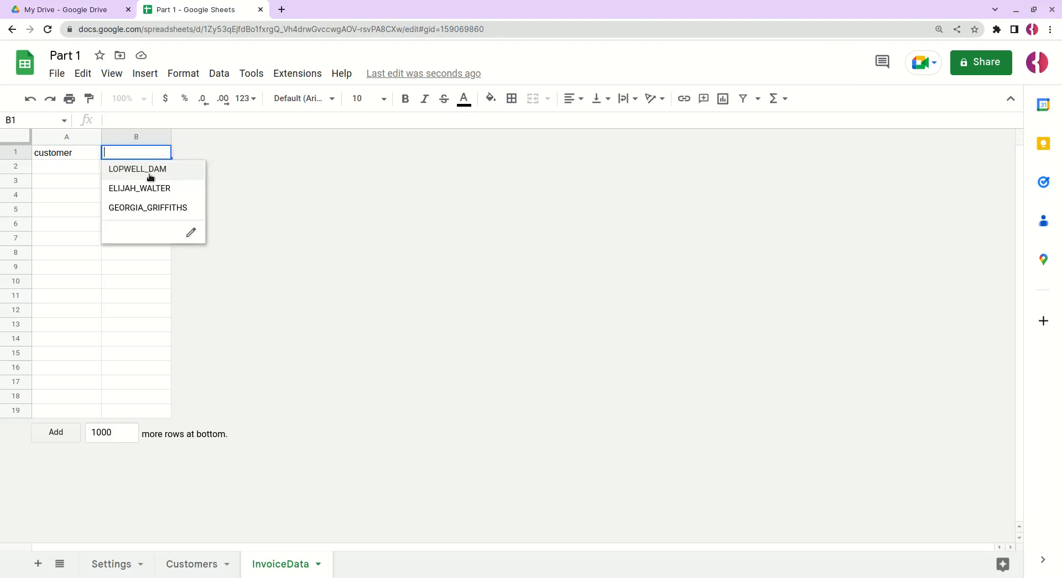
left_click(142, 188)
left_click(140, 156)
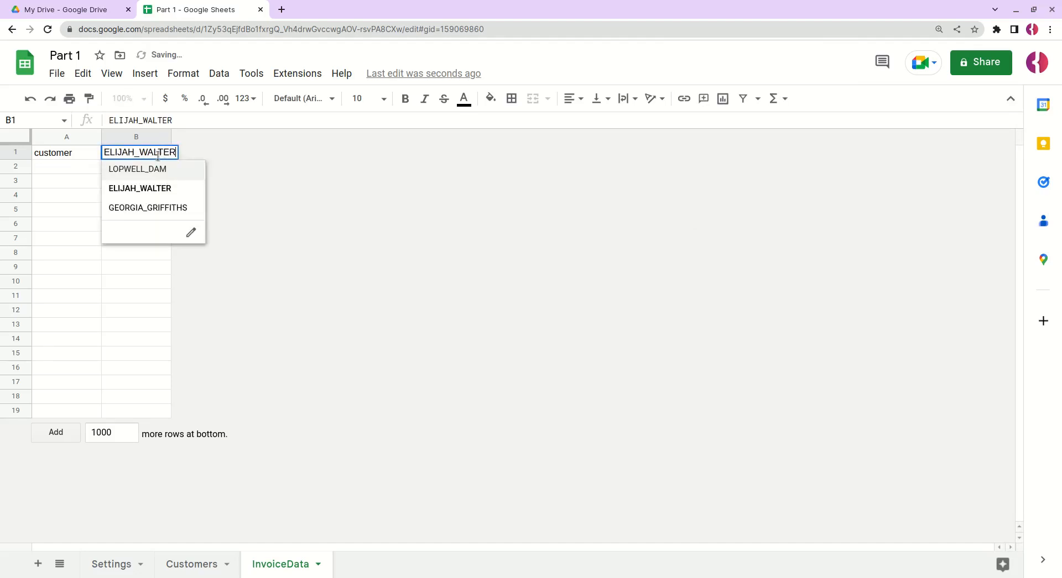
left_click(131, 206)
left_click(142, 172)
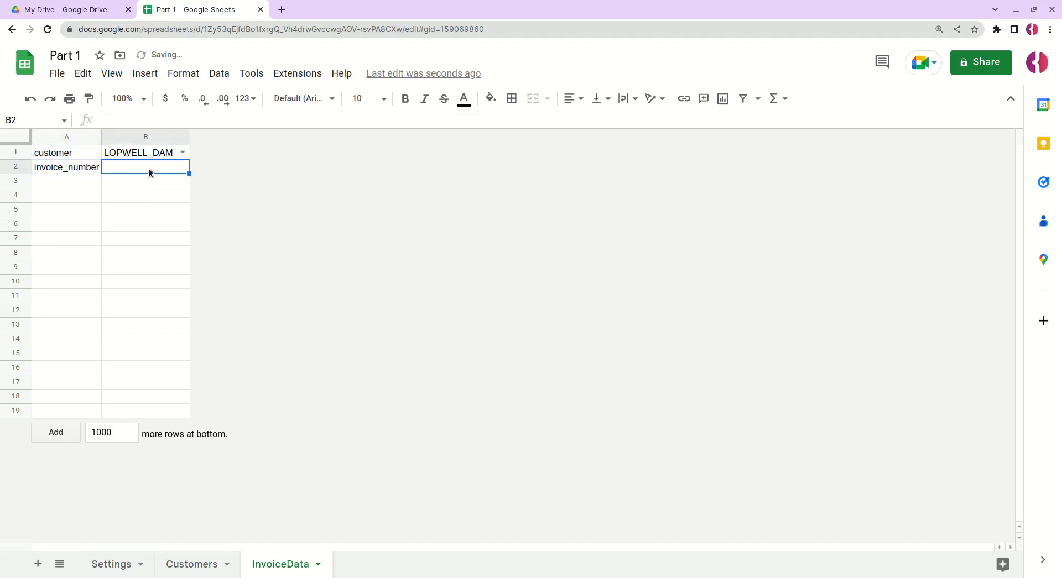
Set invoice_number to 1 and add invoice_date and invoice_due rows below it, both filled with the current date 12/15/2022
type("1")
key("Return")
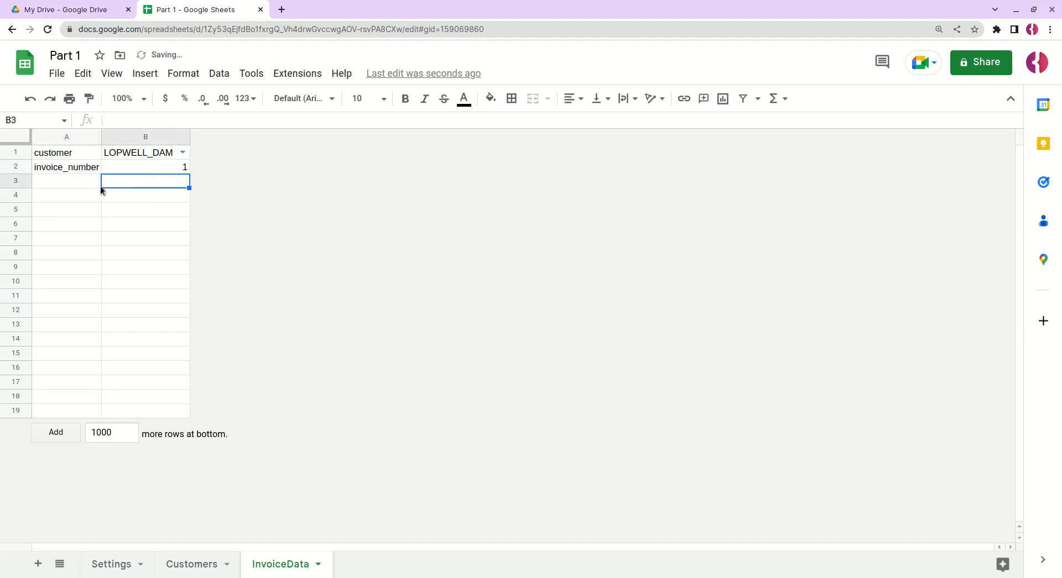
left_click(85, 185)
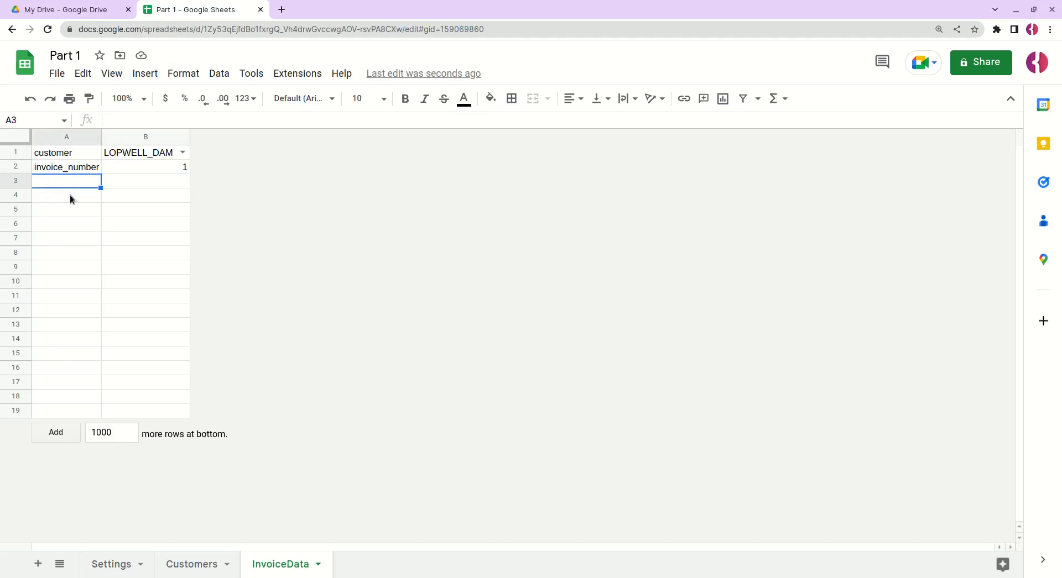
type("invoice_date invoice_due")
left_click(141, 185)
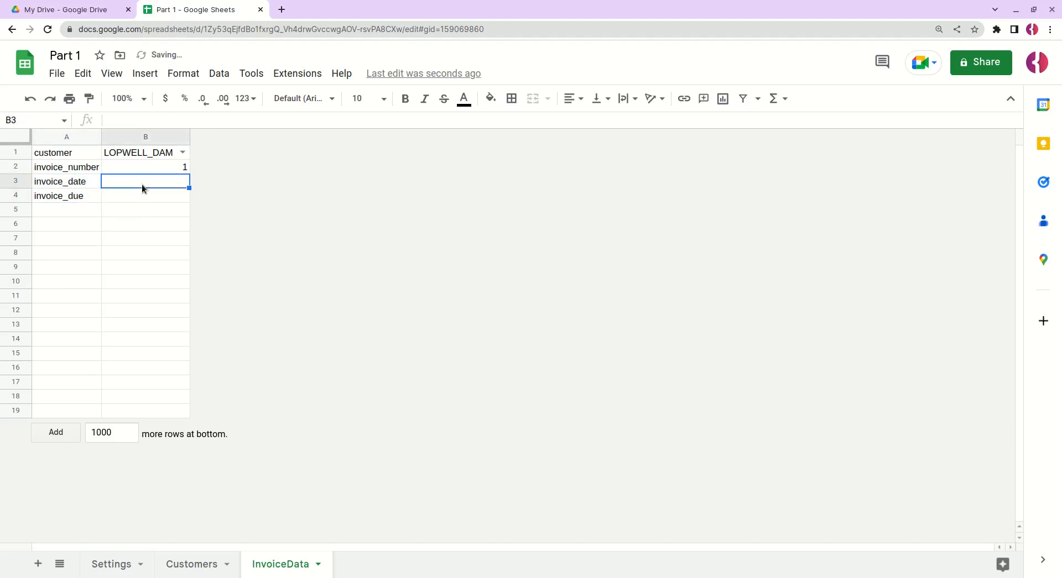
key("ctrl+semicolon")
key("Down")
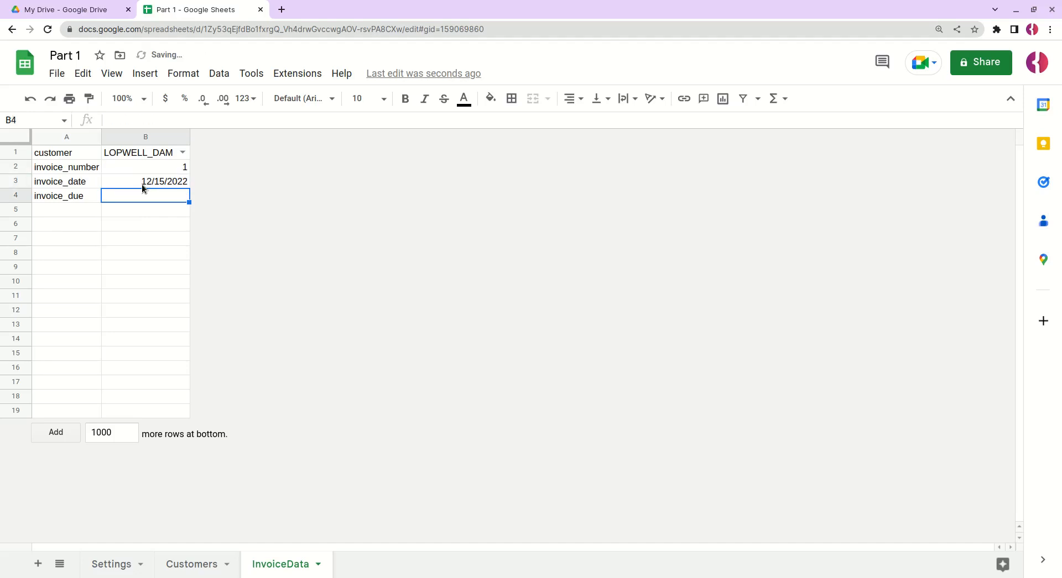
key("ctrl+semicolon")
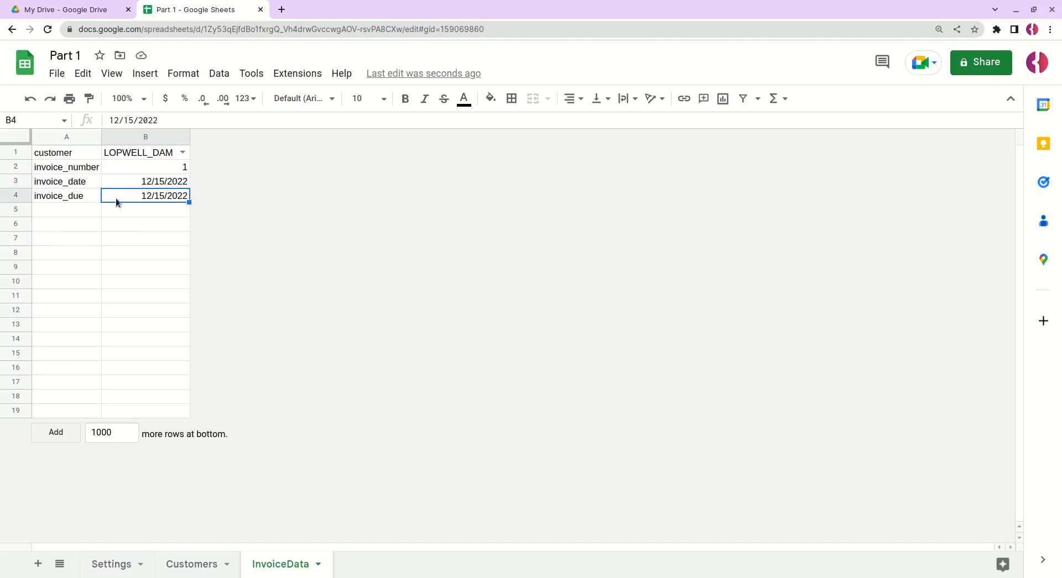
Add a vat_rate row in row 5 with the value 0.2 and format that value as a percentage
left_click(90, 213)
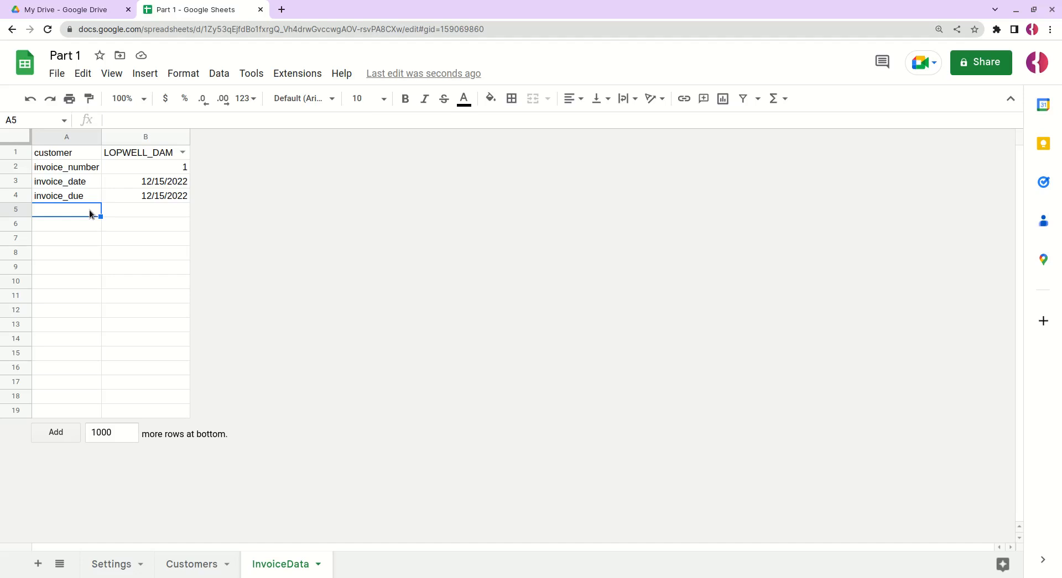
type("vat_rate")
key("Tab")
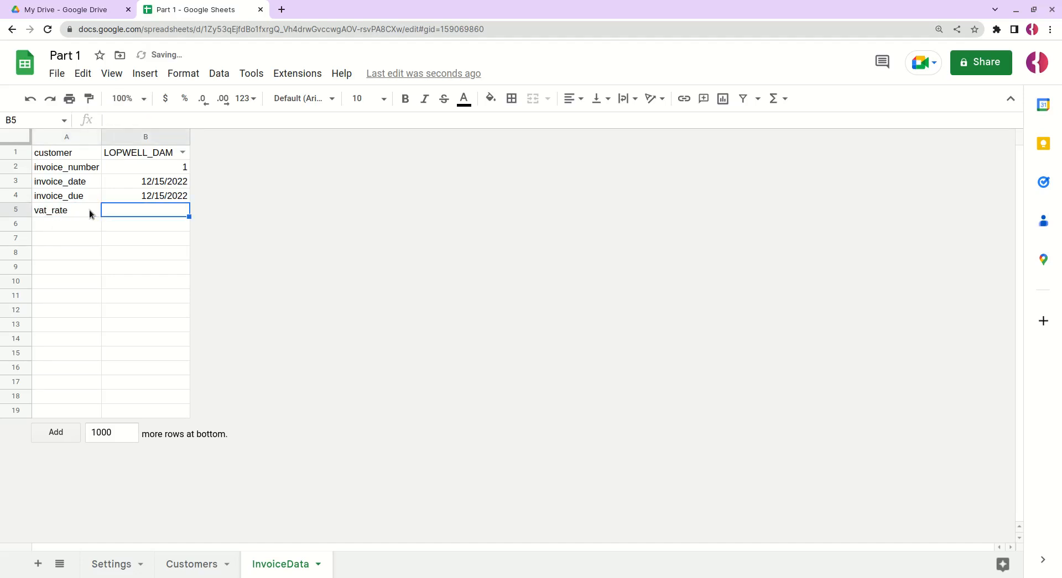
type("0.2")
key("Return")
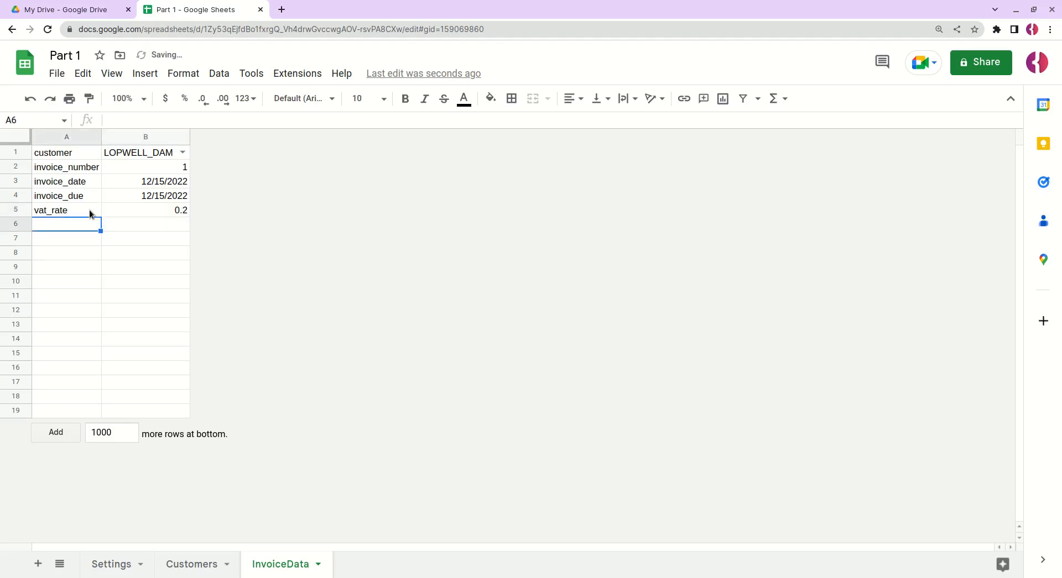
left_click(123, 213)
left_click(184, 98)
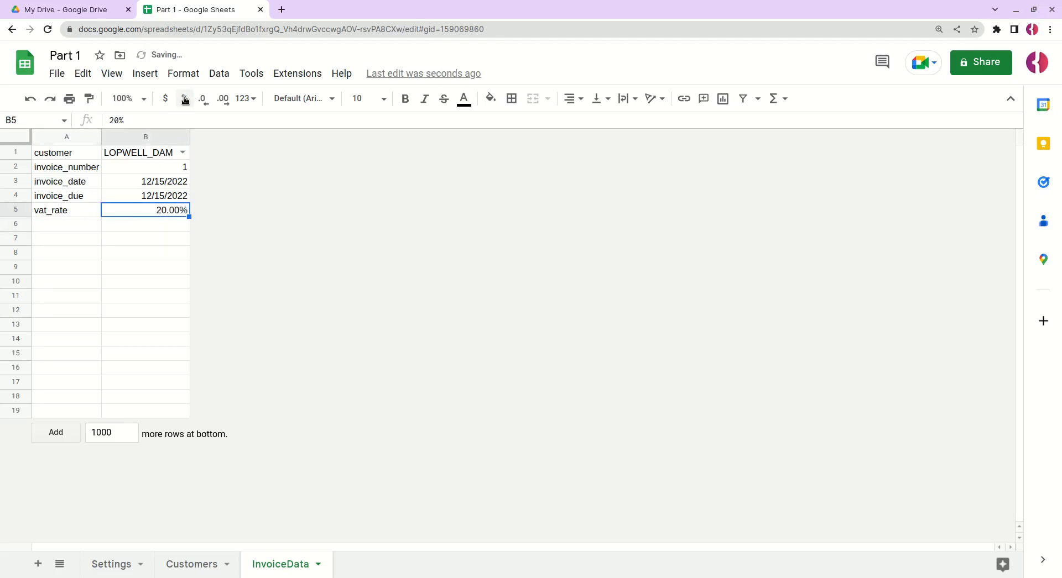
Enter the label formatted_invoice_number in cell A6 and fit column A's width to its contents
left_click(54, 227)
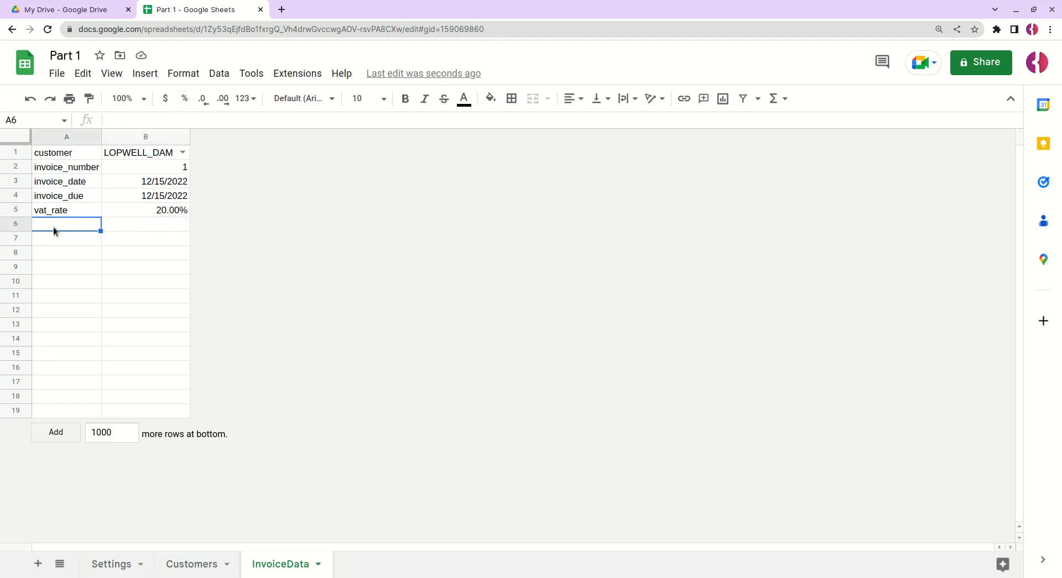
type("formatted_invoice_number")
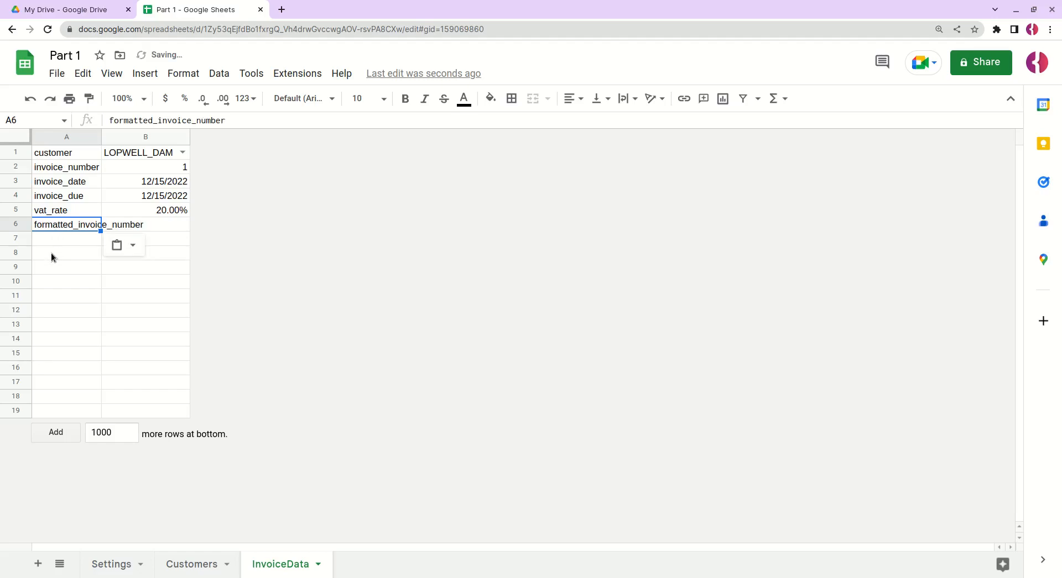
double_click(100, 135)
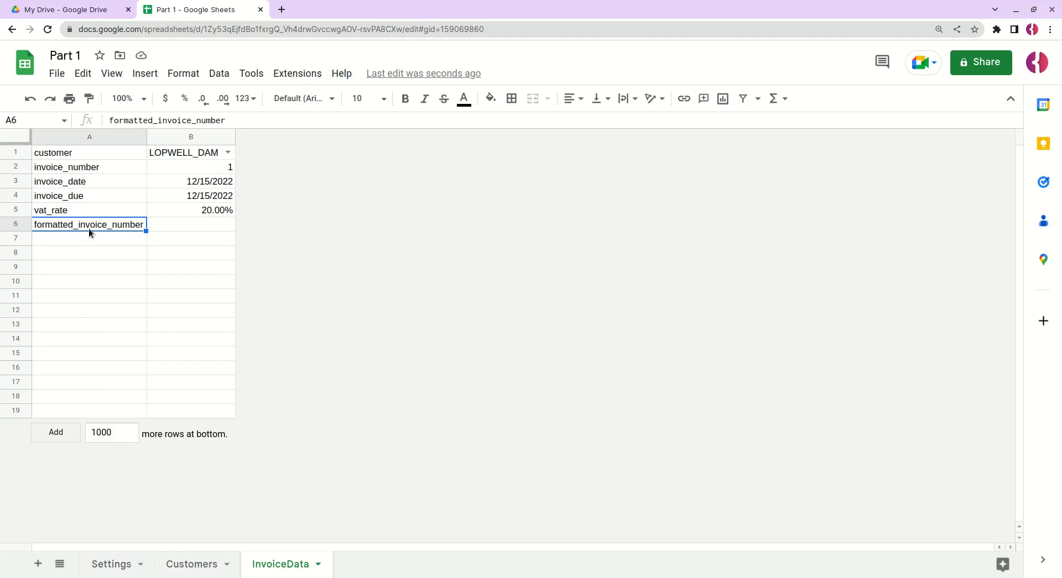
Build the formula =Settings!B16&Settings!B17&Settings!B18 in InvoiceData cell B6 from the invoice number prefix, separator and format settings
left_click(178, 222)
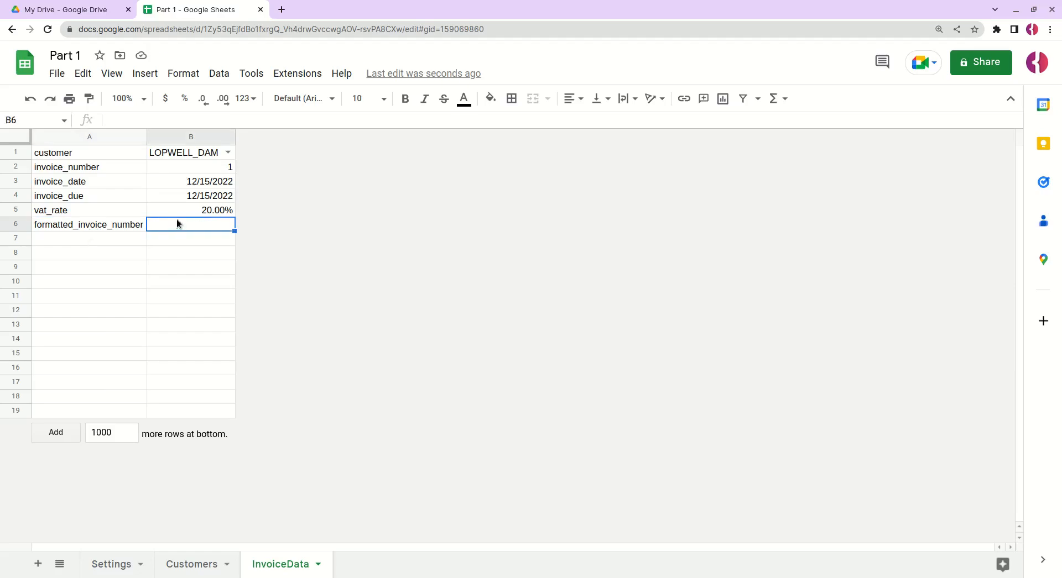
left_click(110, 564)
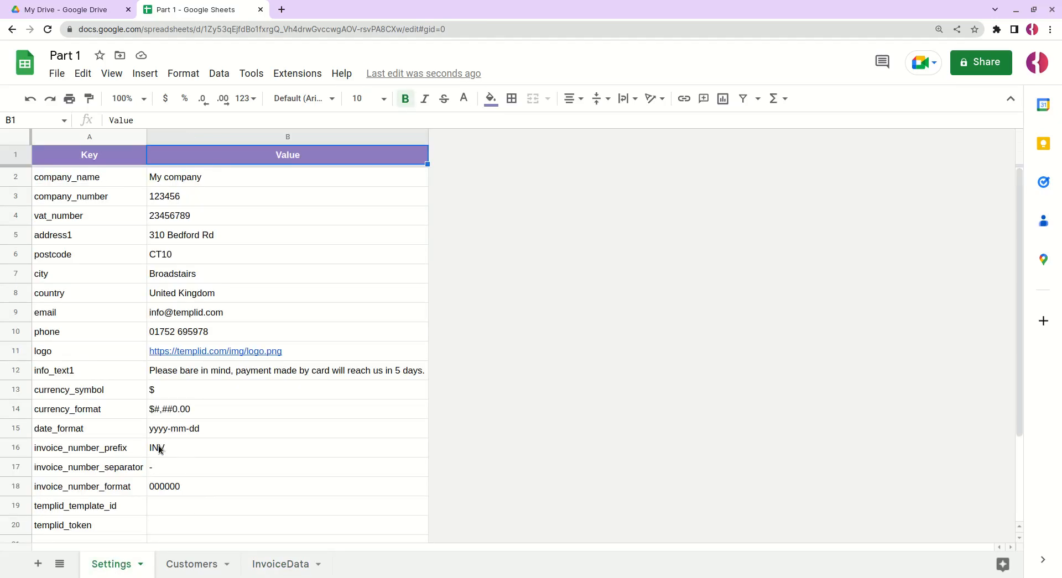
left_click_drag(159, 449, 157, 488)
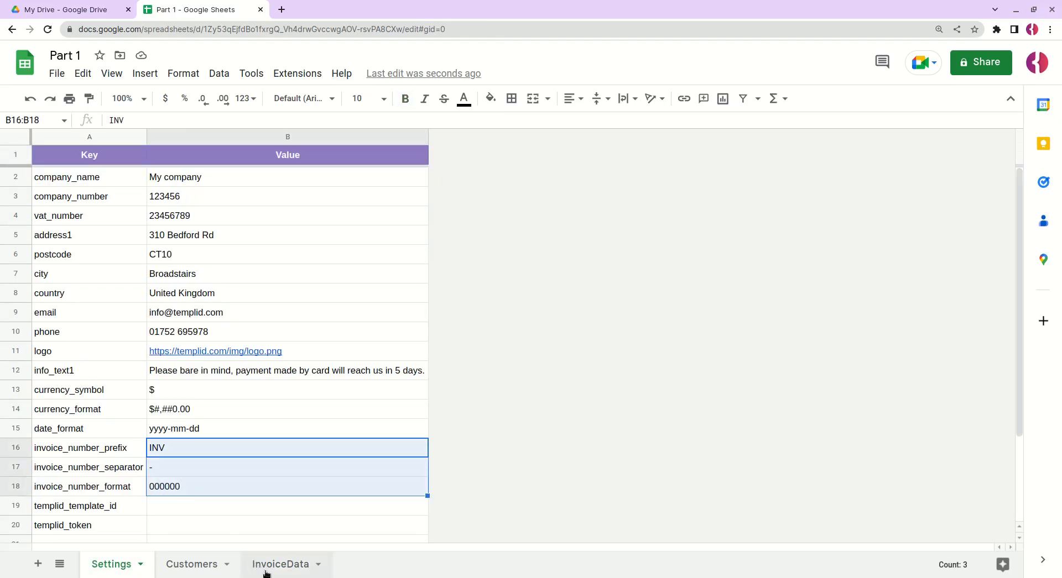
left_click(266, 570)
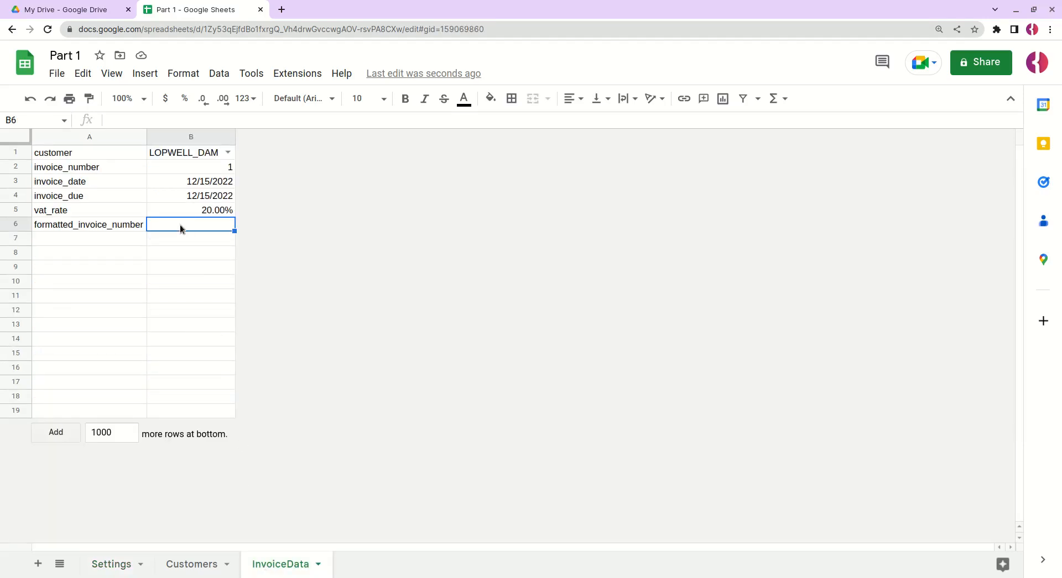
type("=")
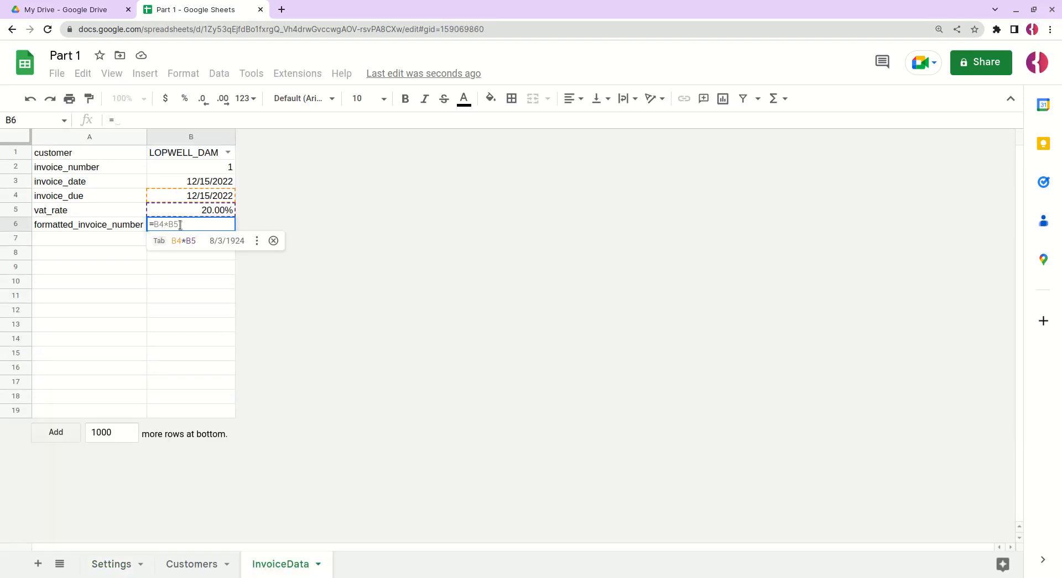
left_click(119, 564)
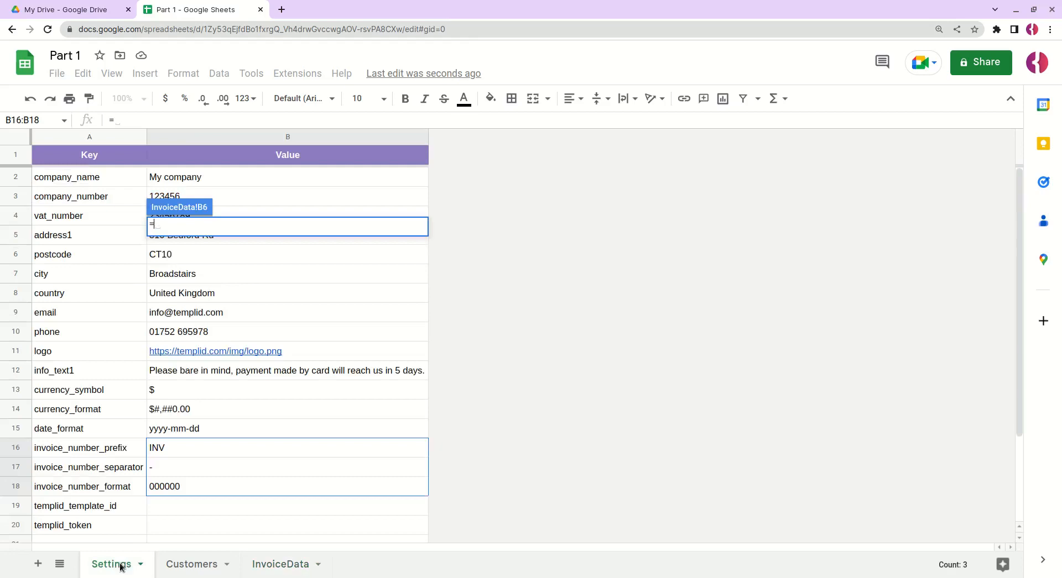
left_click(165, 453)
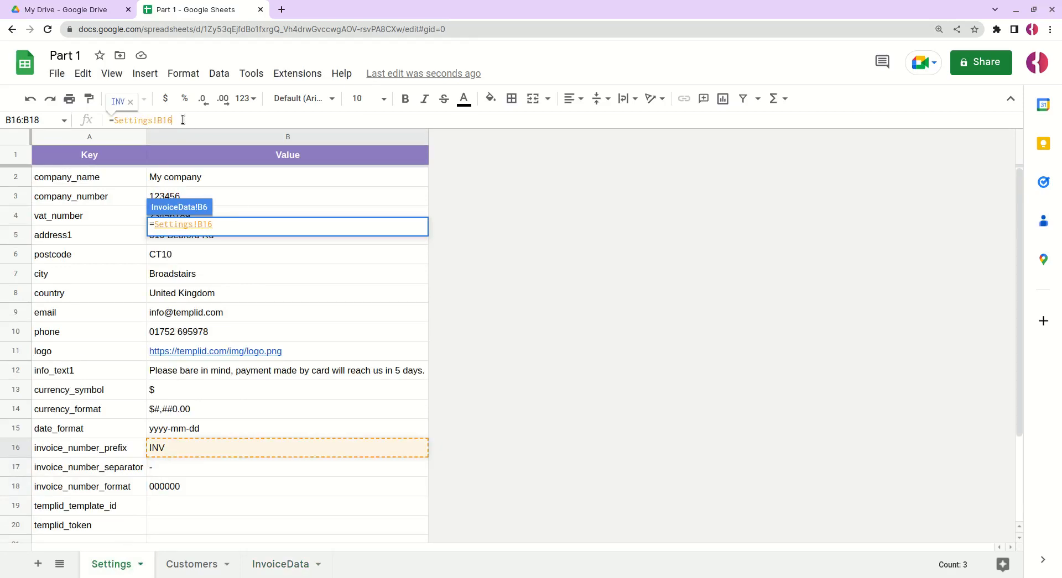
type("&")
left_click(157, 466)
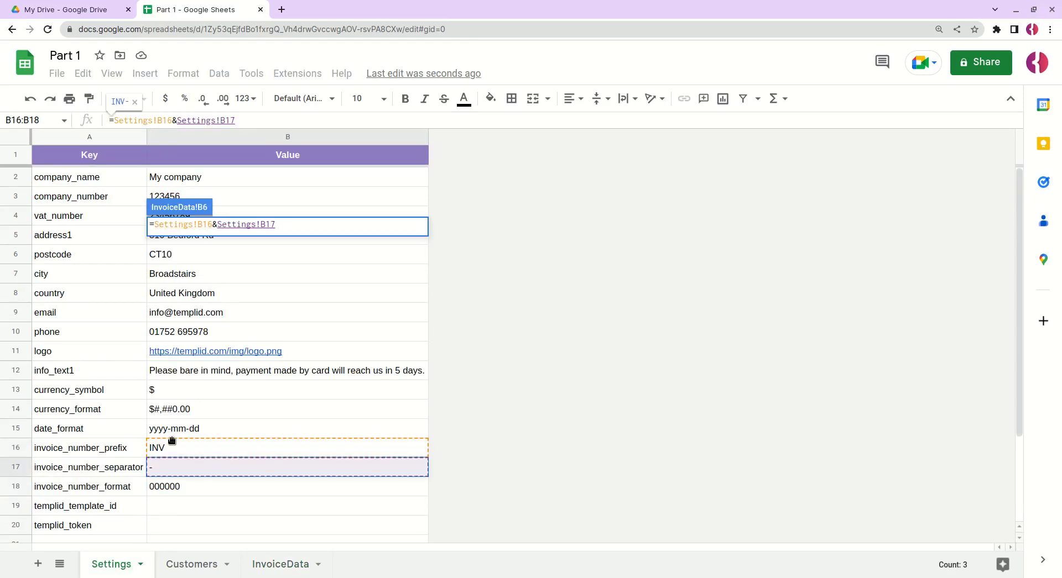
type("&")
left_click(165, 486)
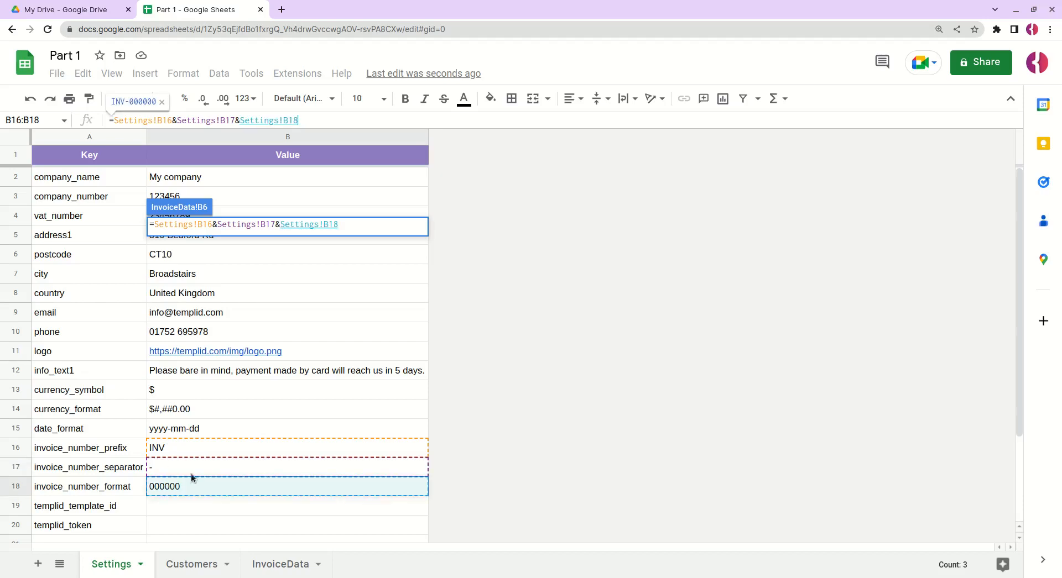
key("Return")
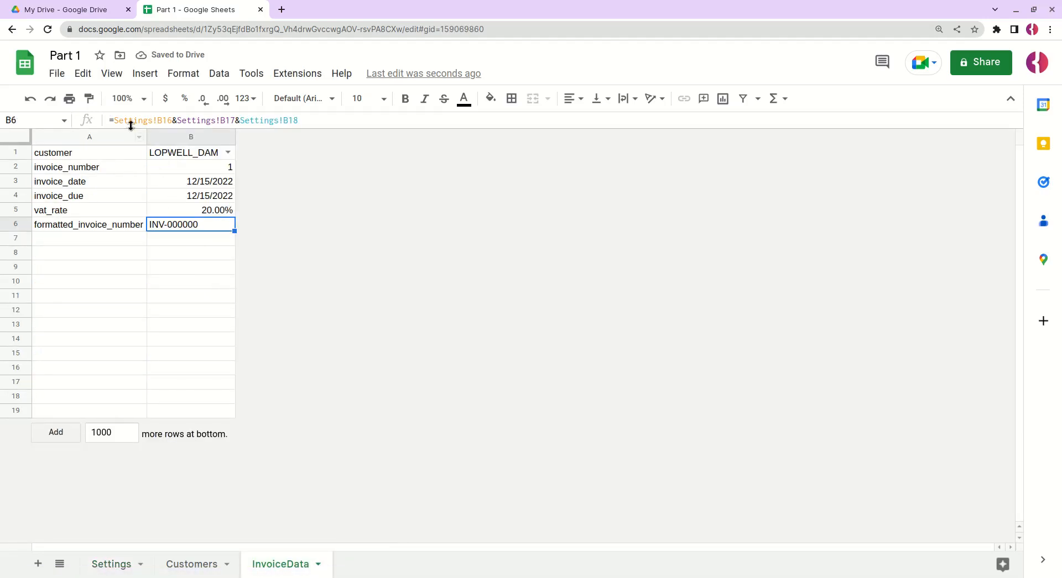
Rewrite the B6 formula as =CONCATENATE(Settings!B16, Settings!B17, Settings!B18)
left_click(118, 121)
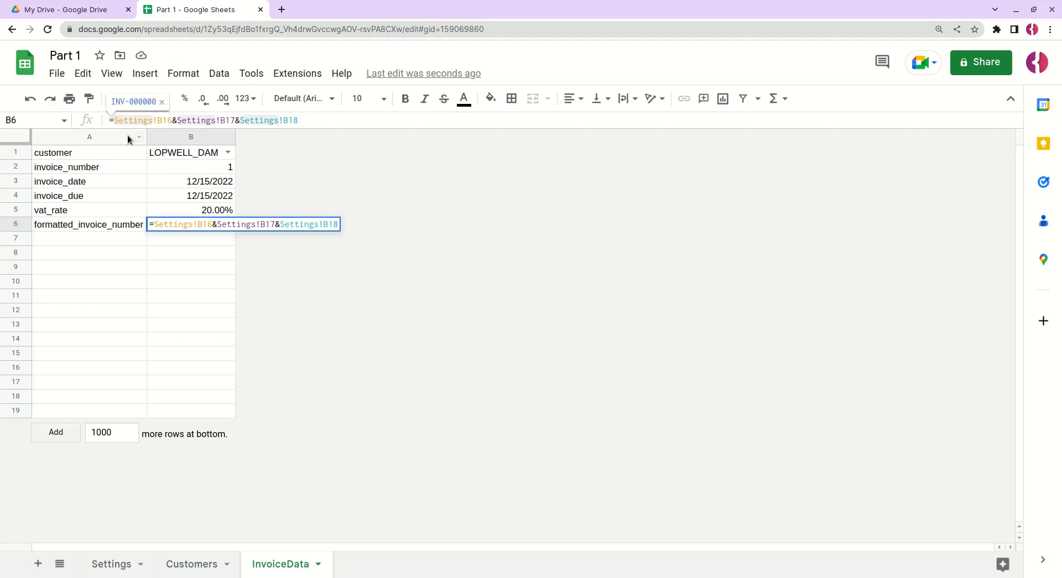
type("CONCATENATE")
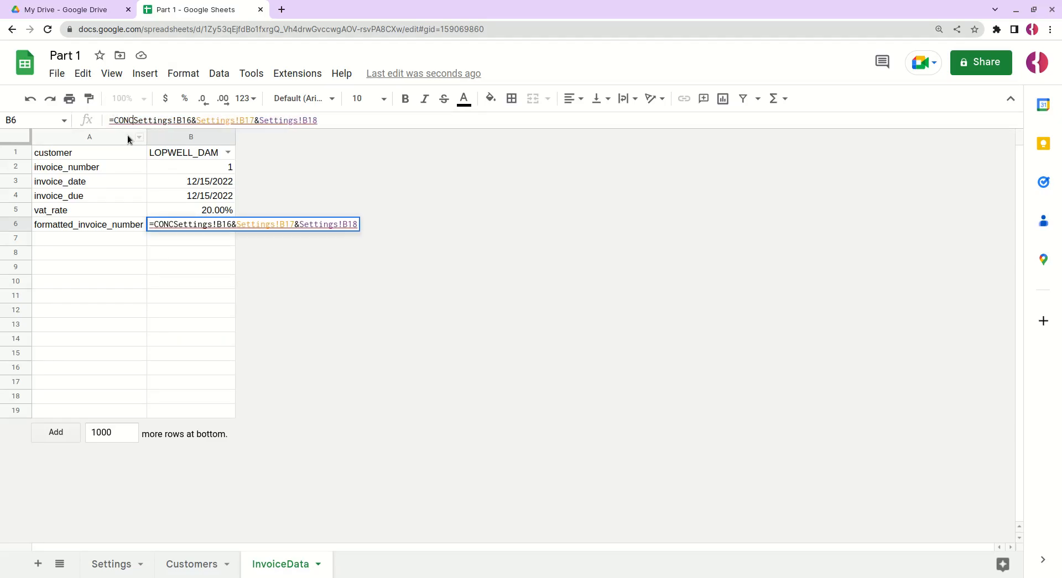
type("(")
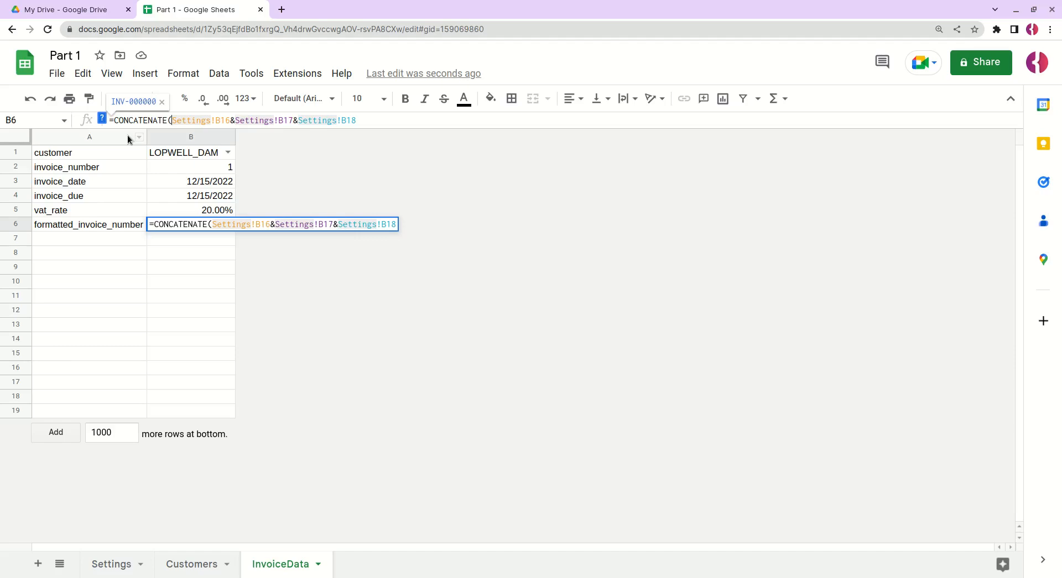
left_click(234, 120)
key("BackSpace")
type(",")
left_click(304, 121)
key("BackSpace")
type(",")
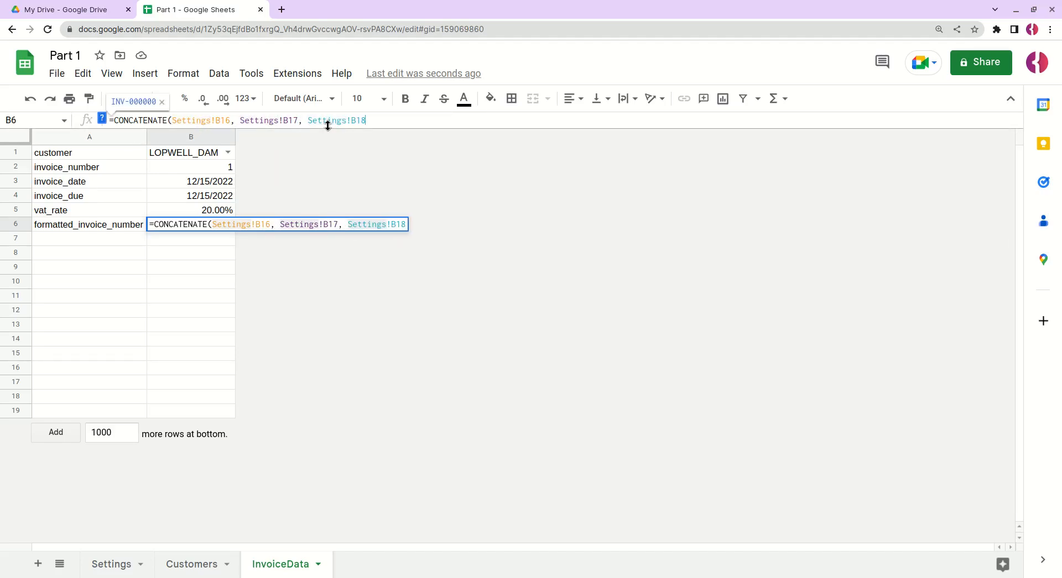
key("Return")
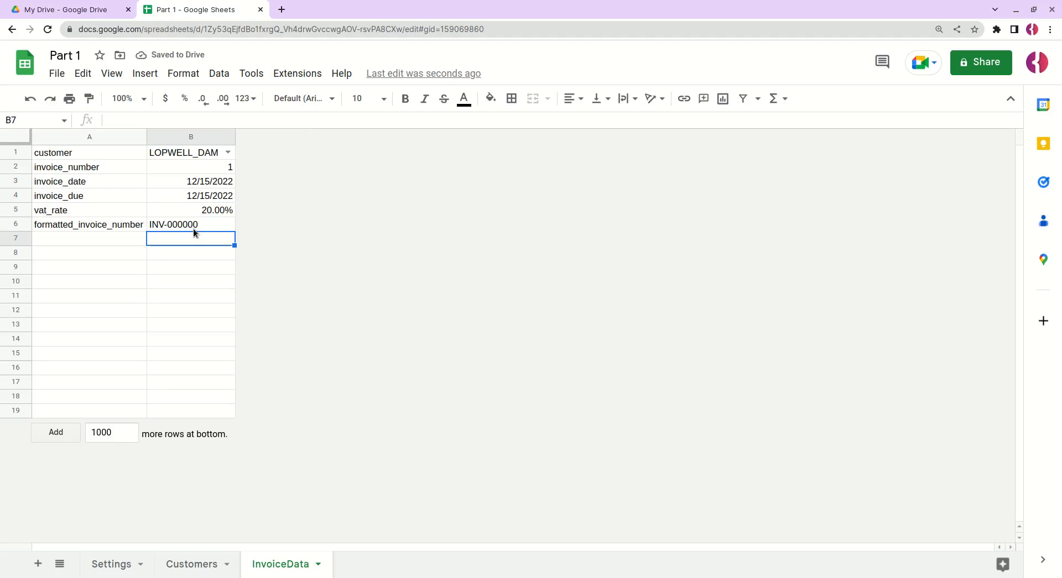
left_click(194, 227)
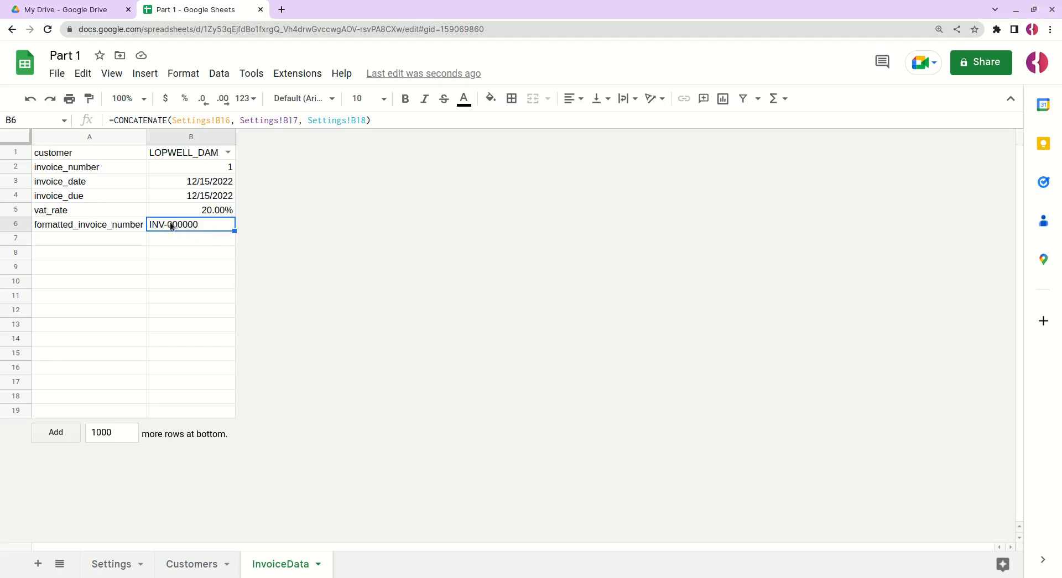
Clear the invoice_number_prefix and invoice_number_separator values on the Settings sheet, then check the formula's output on InvoiceData
left_click(112, 568)
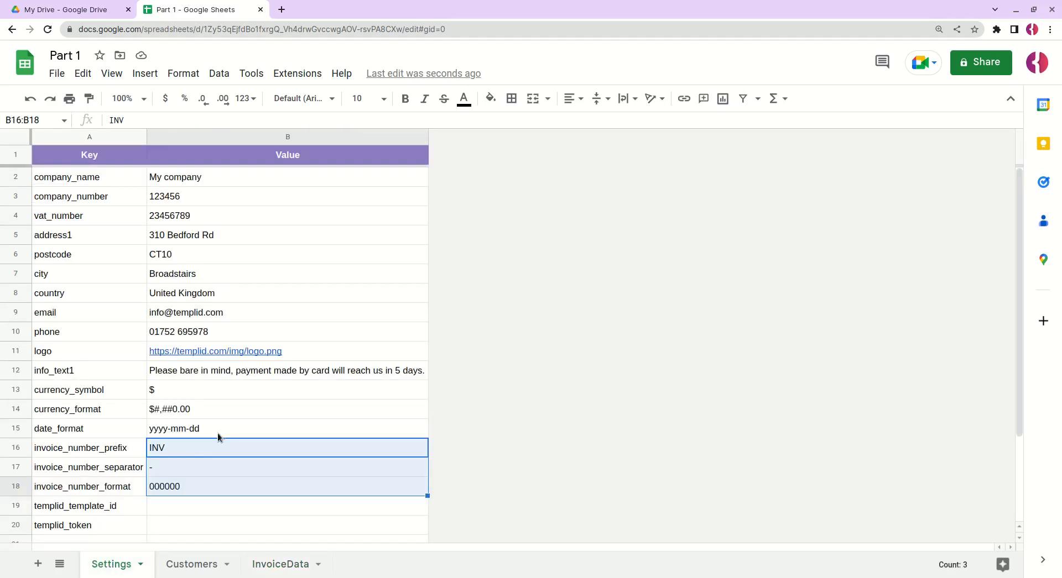
left_click(188, 448)
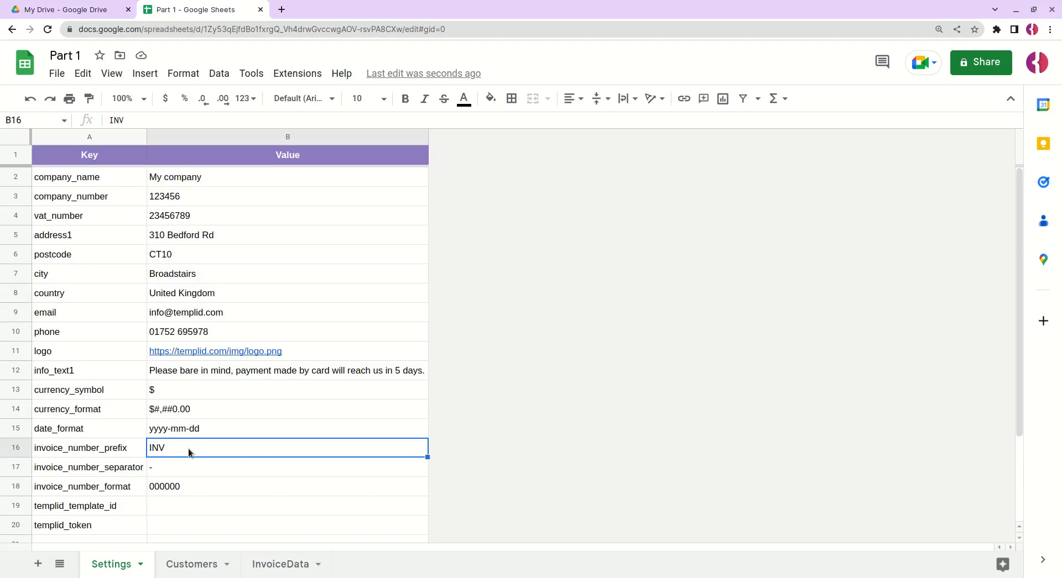
key("Delete")
key("Down")
key("Delete")
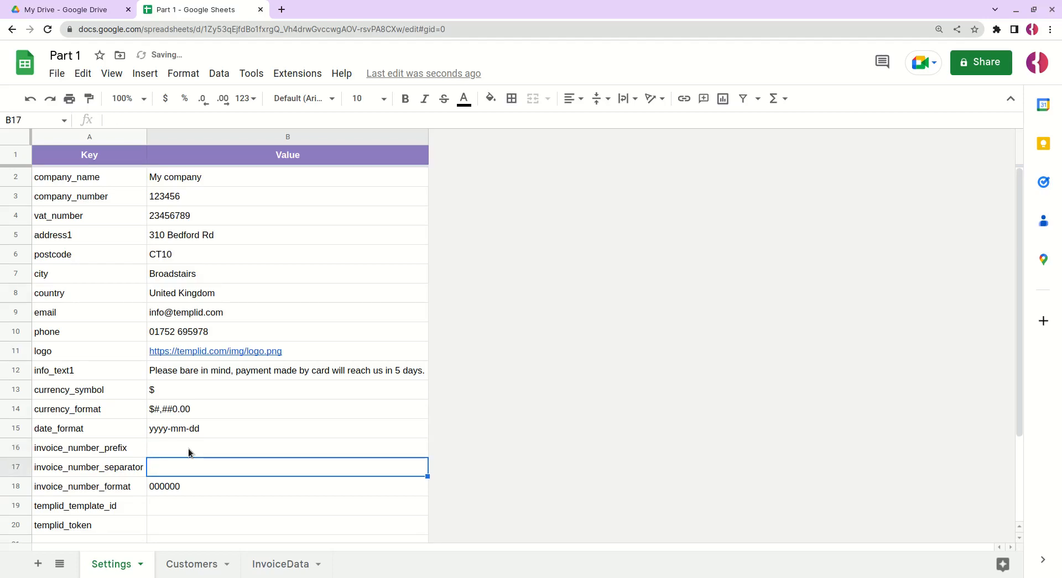
key("Down")
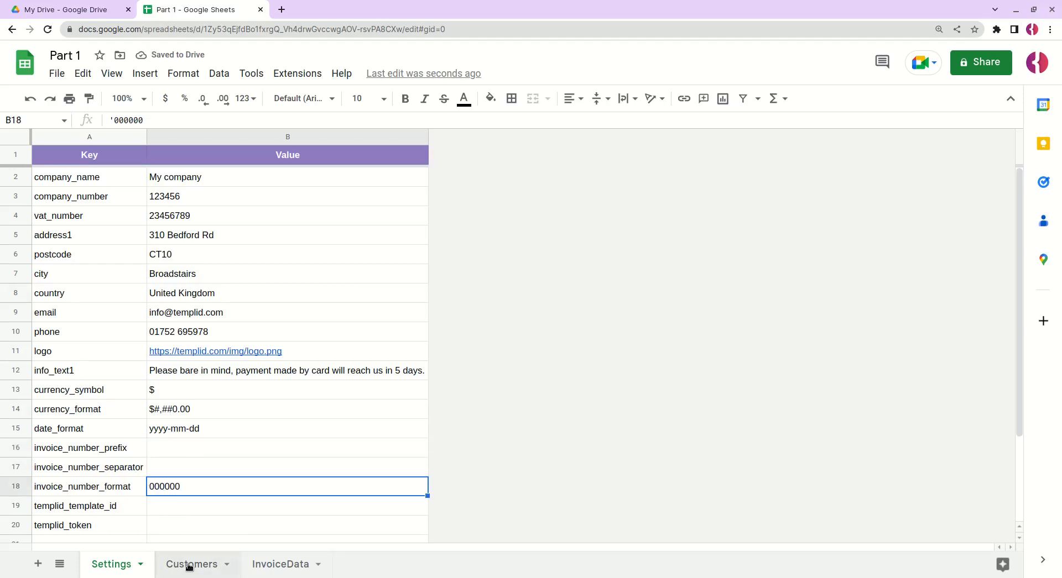
left_click(189, 565)
left_click(271, 562)
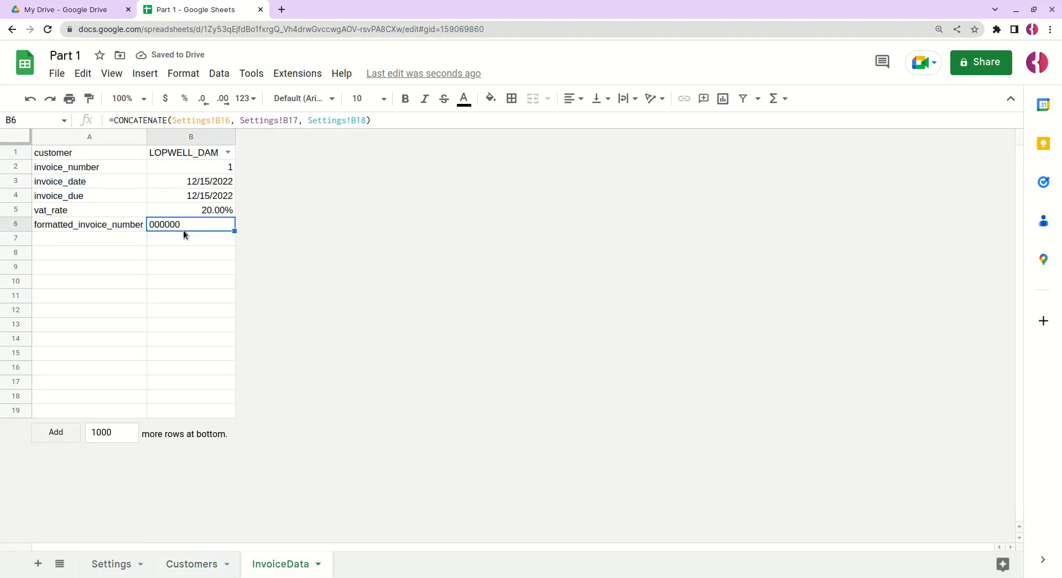
Undo the clearing of the invoice number prefix and separator on the Settings sheet, then return to InvoiceData
left_click(119, 566)
left_click(186, 470)
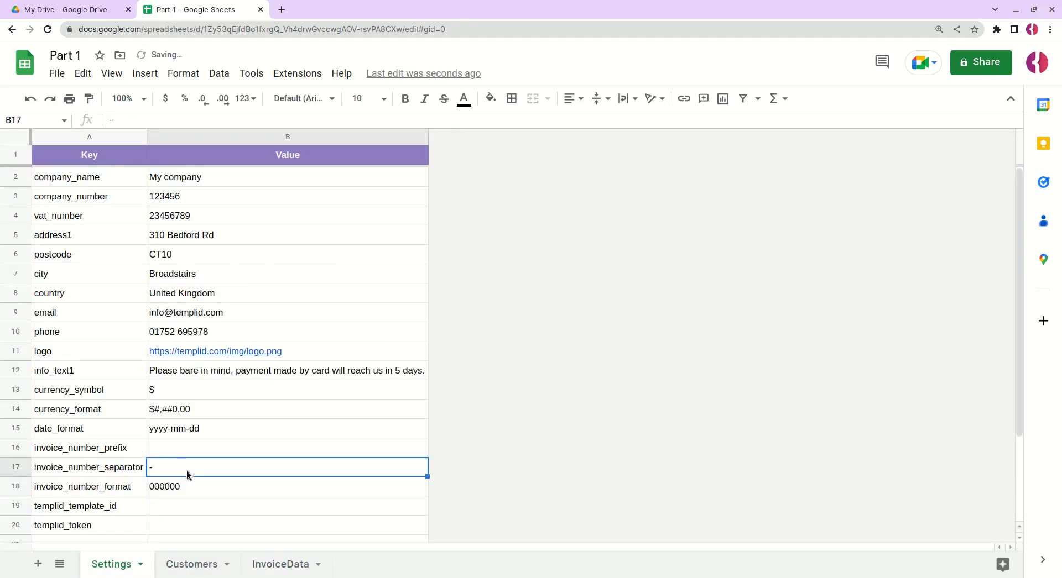
key("ctrl+z")
left_click(277, 564)
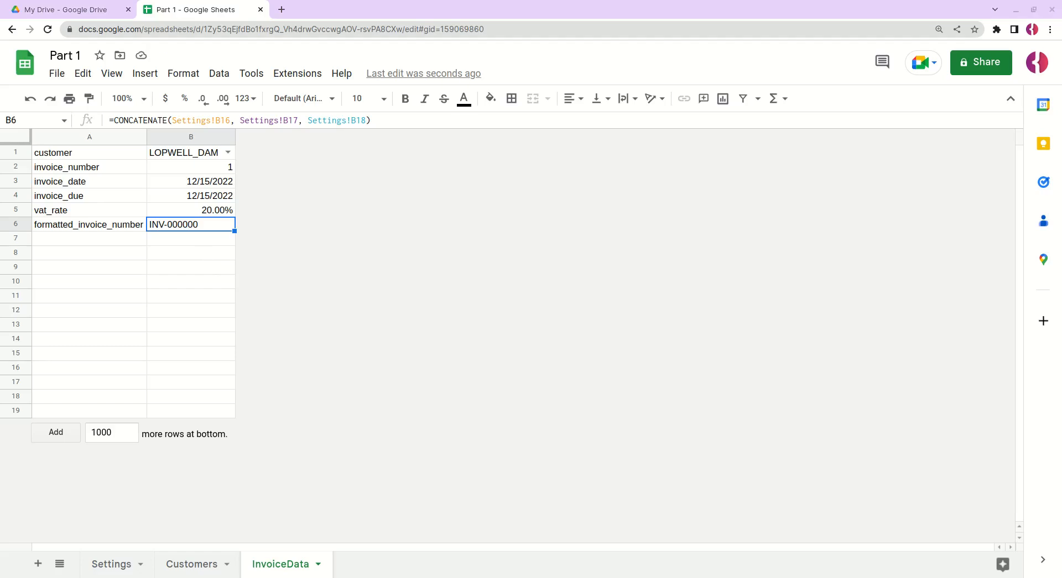
Label InvoiceData cell A7 recipient_email
left_click(94, 240)
type("recipient_email")
key("Tab")
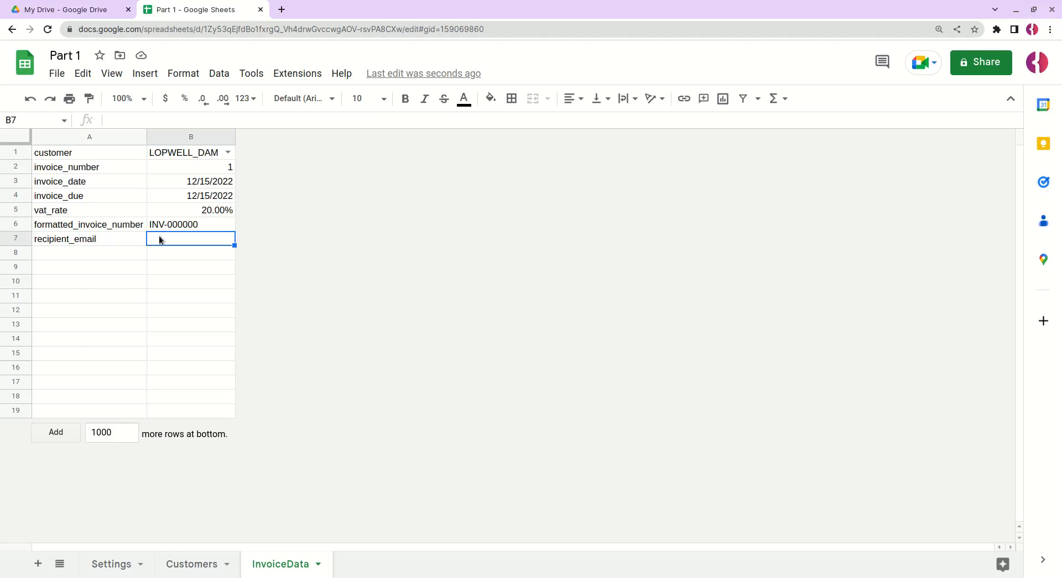
Enter the formula =VLOOKUP(B1,Customers!A2:B) in InvoiceData cell B7 to look up the selected customer in the open-ended Customers range
type("=Vlook")
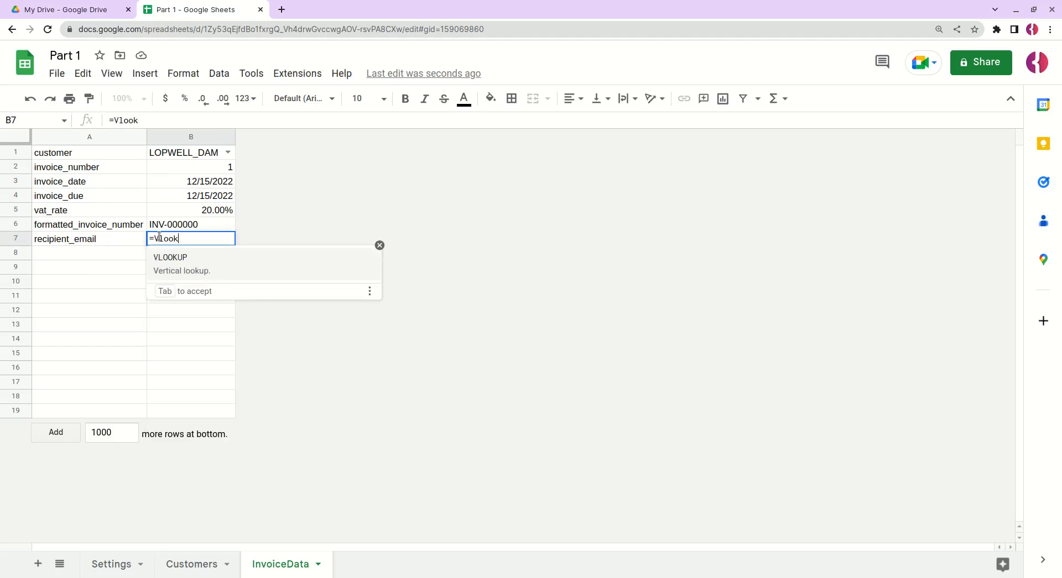
key("Tab")
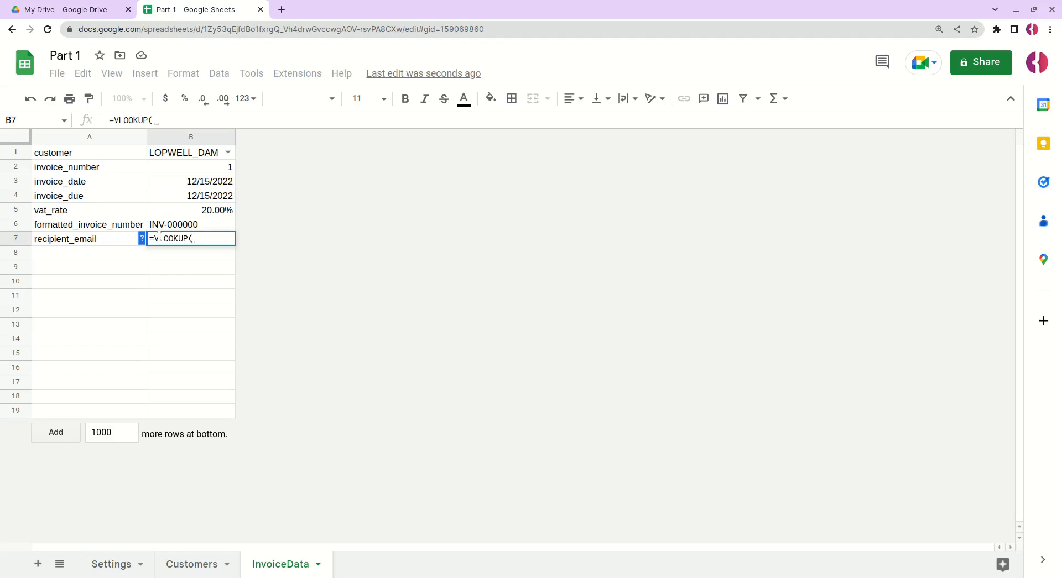
left_click(171, 154)
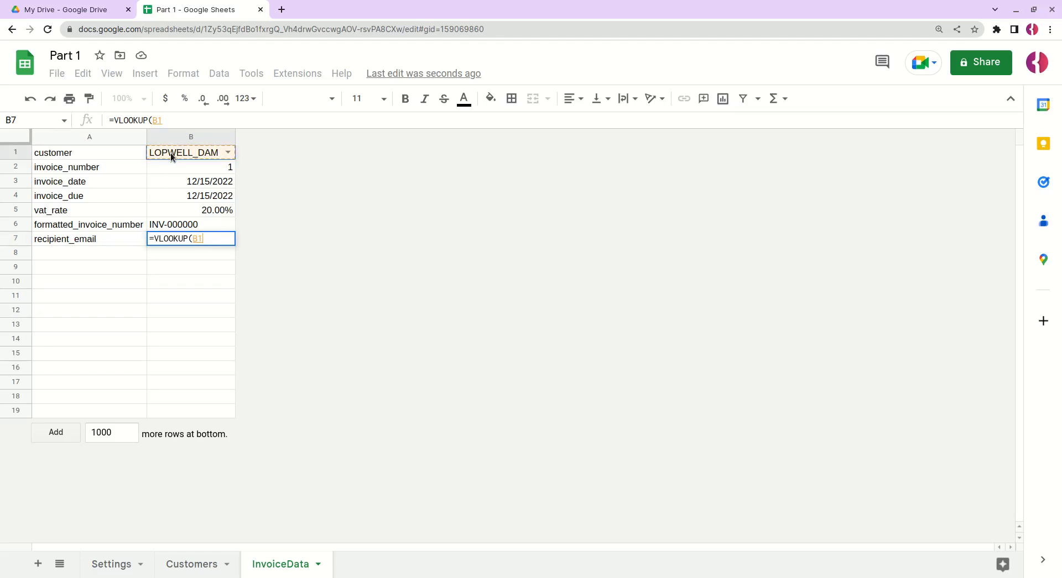
type(",")
left_click(199, 564)
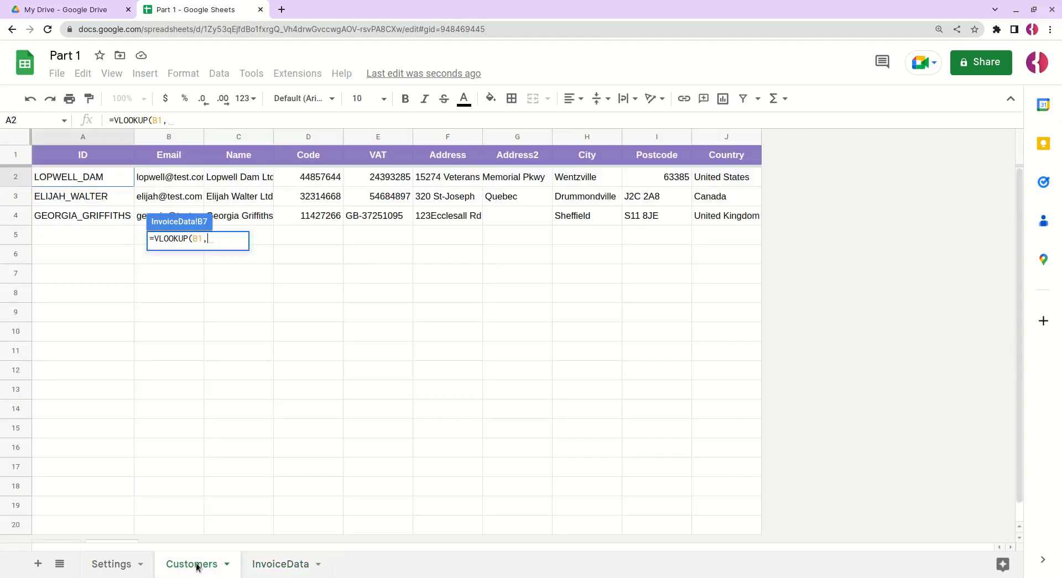
left_click_drag(97, 179, 163, 216)
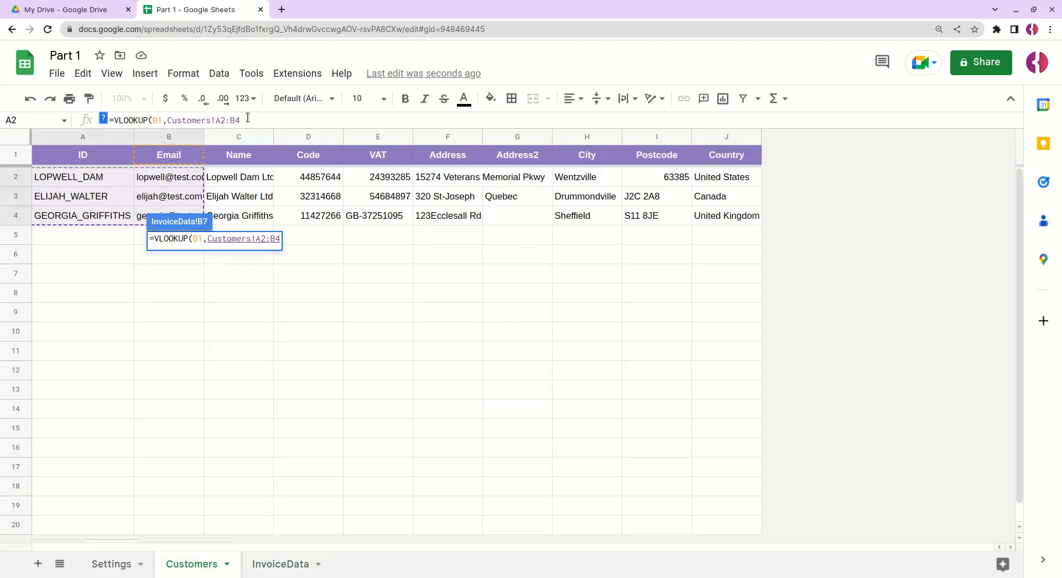
key("BackSpace")
type(")")
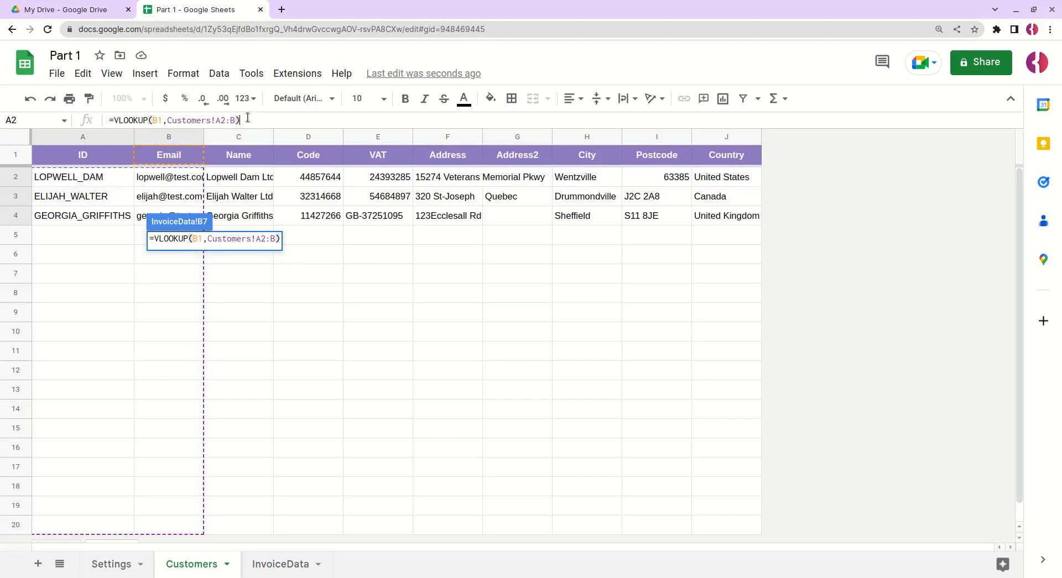
key("Return")
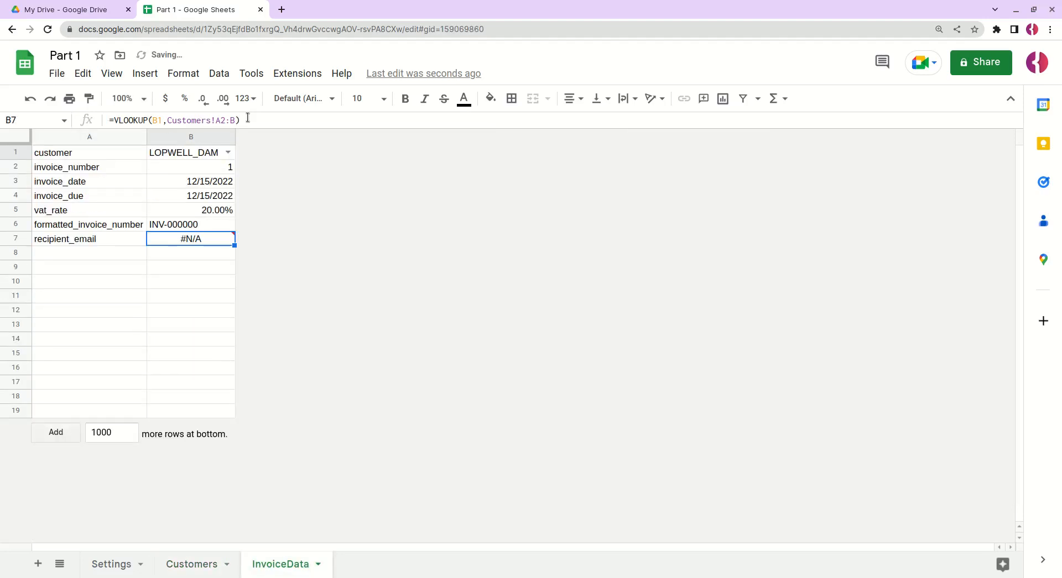
Add column index 2 as the third argument of the VLOOKUP in cell B7
left_click(243, 120)
key("Left")
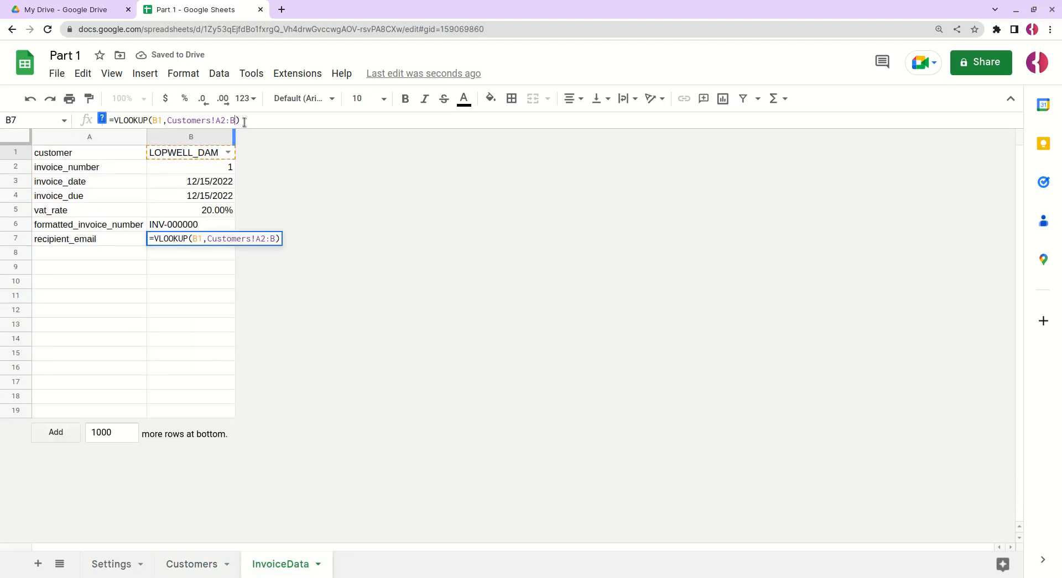
type(", 2")
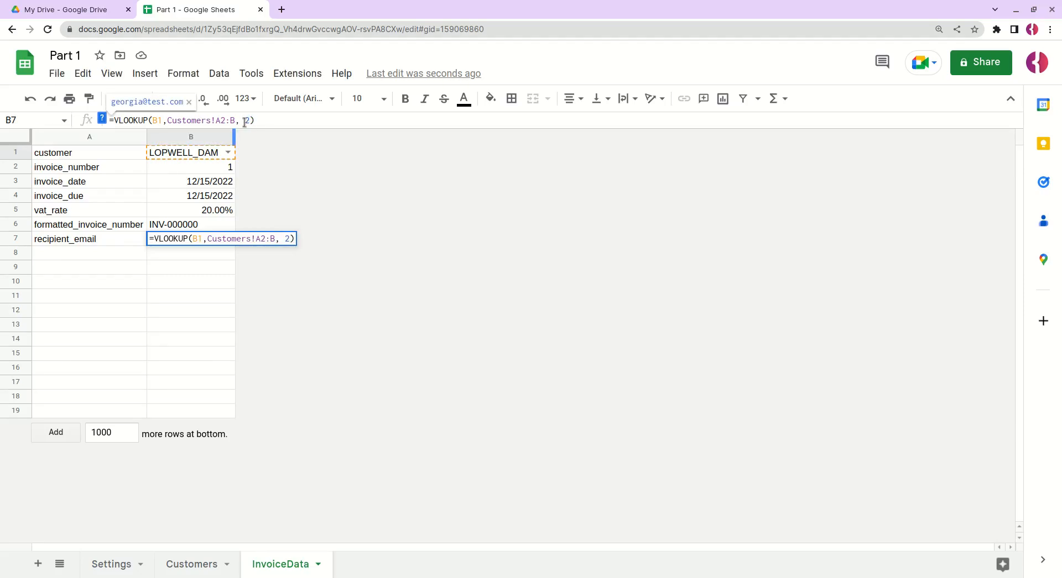
key("Return")
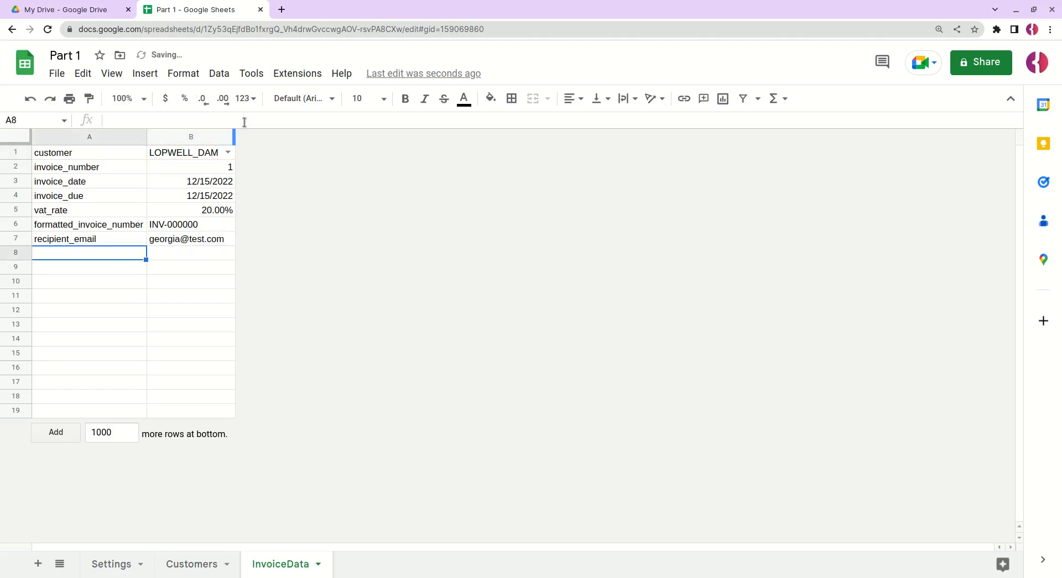
Add false as the last argument of the B7 formula, giving =VLOOKUP(B1,Customers!A2:B, 2, false) for exact matching
left_click(181, 240)
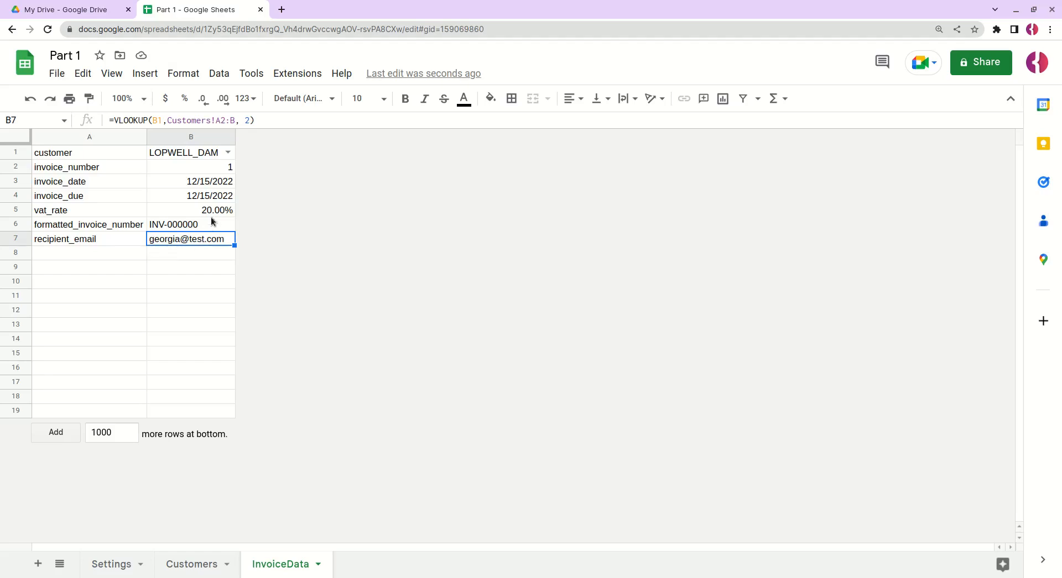
left_click(249, 120)
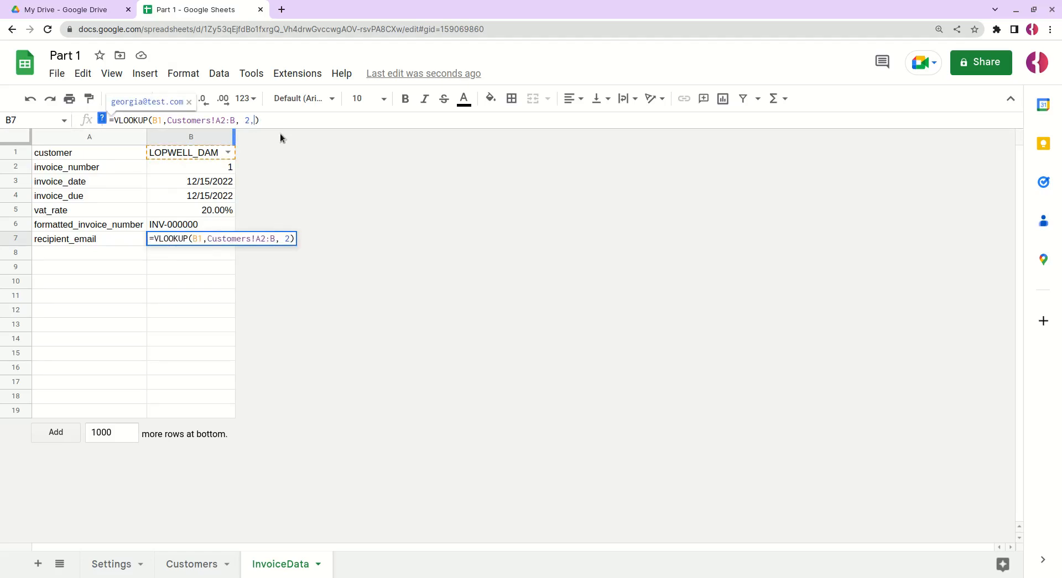
type(", ")
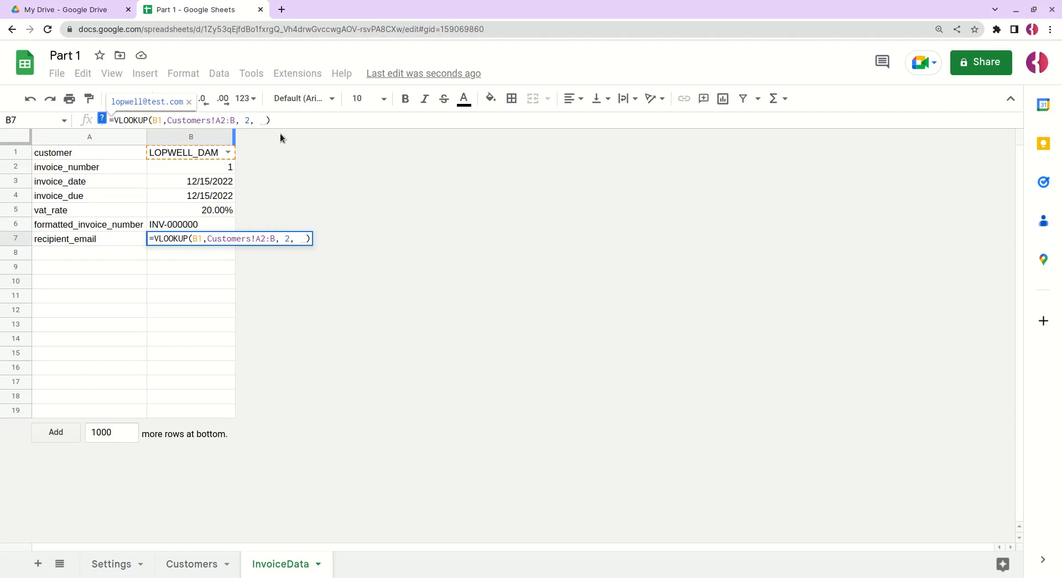
type("false")
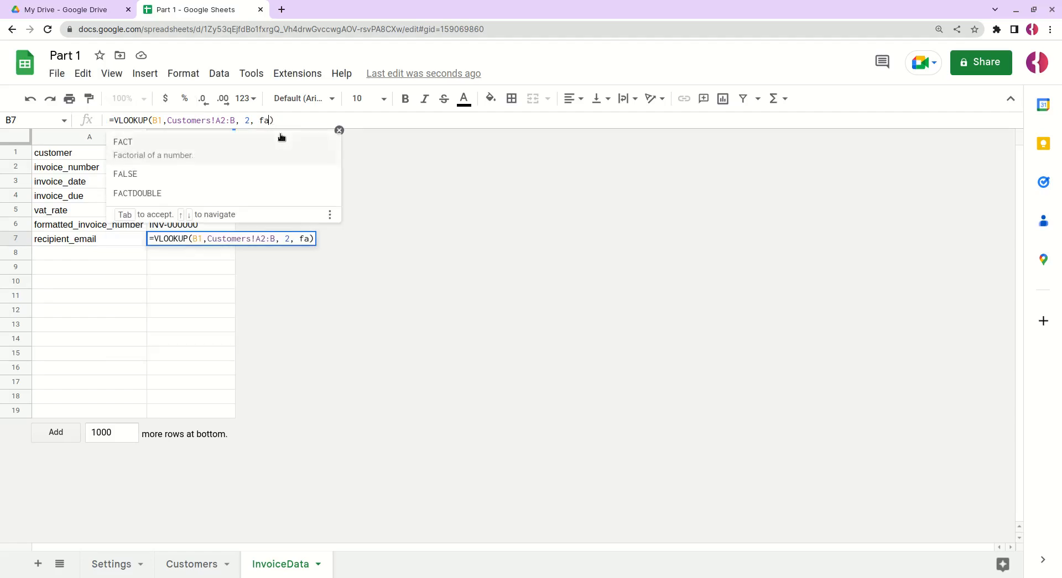
key("Return")
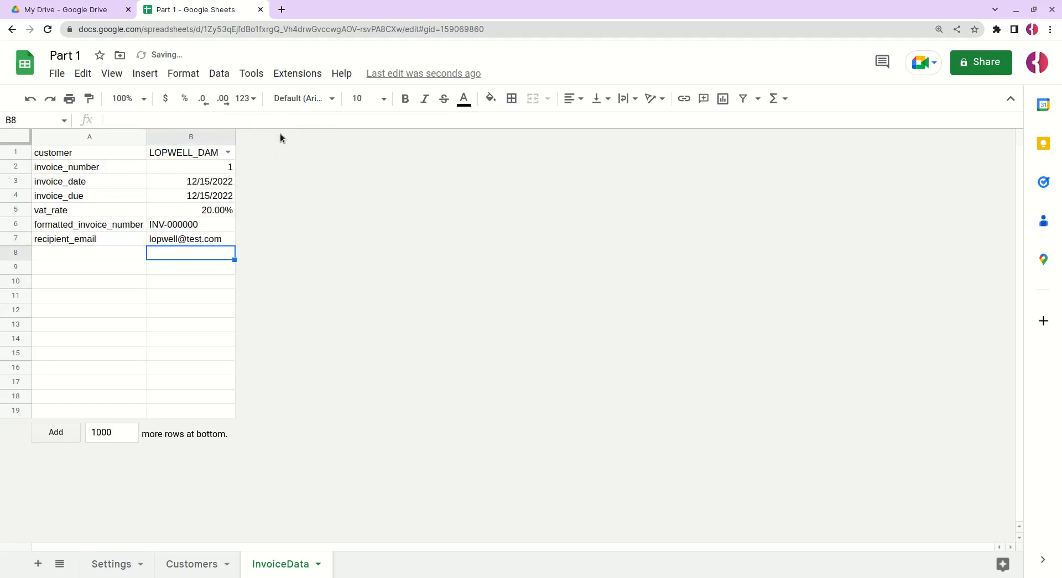
left_click(187, 239)
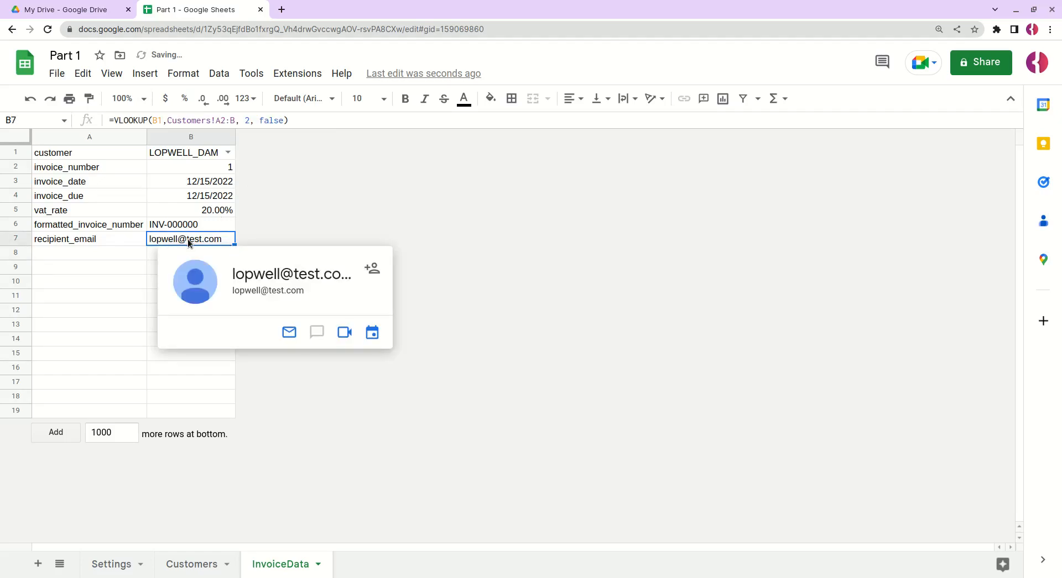
Compare the selected customer with its Customers sheet row, then choose the second customer ID in InvoiceData cell B1 to test the lookup
left_click(167, 153)
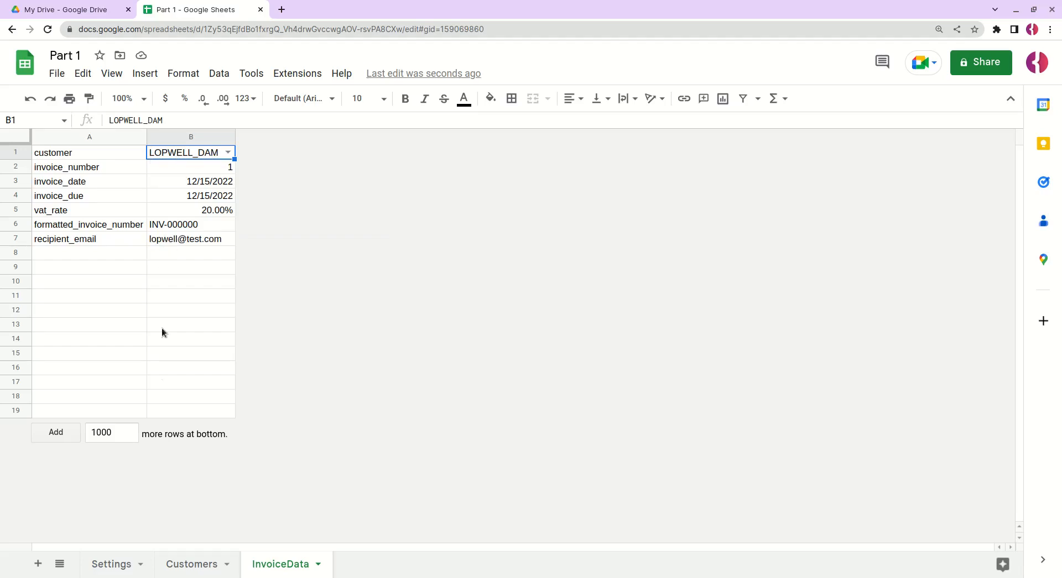
left_click(189, 564)
left_click(173, 182)
left_click(103, 181)
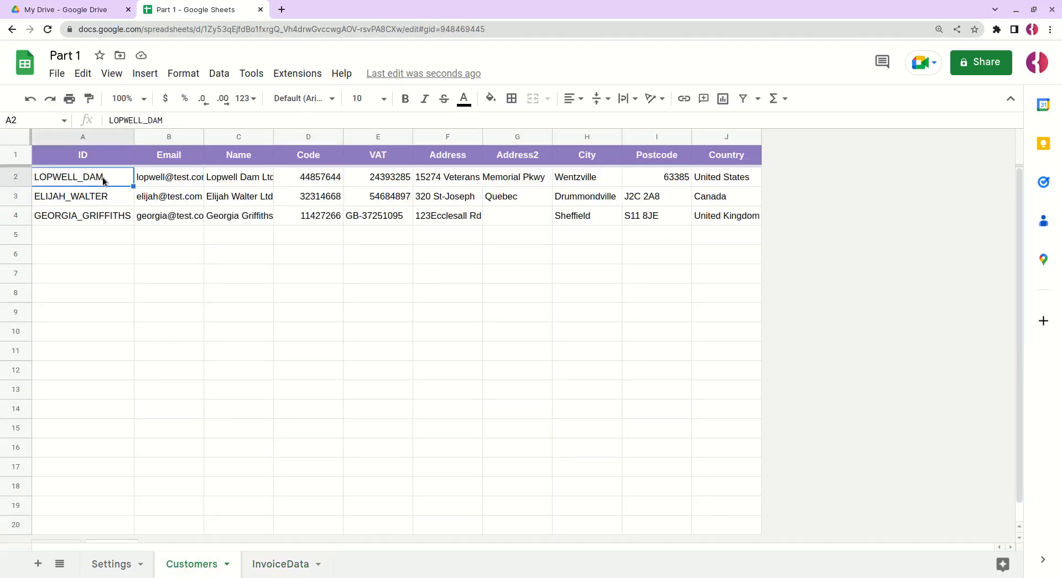
left_click(298, 564)
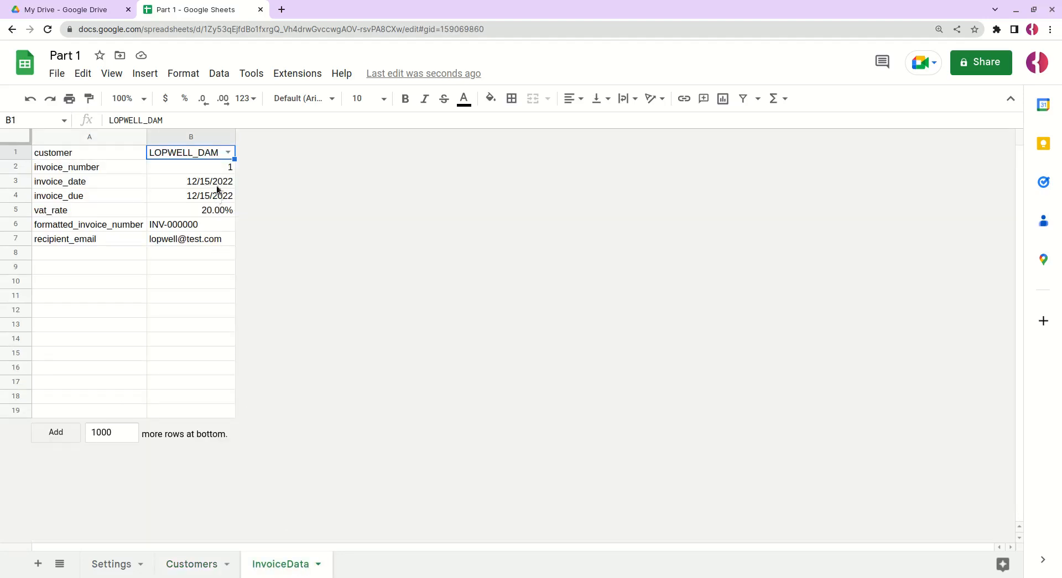
left_click(227, 153)
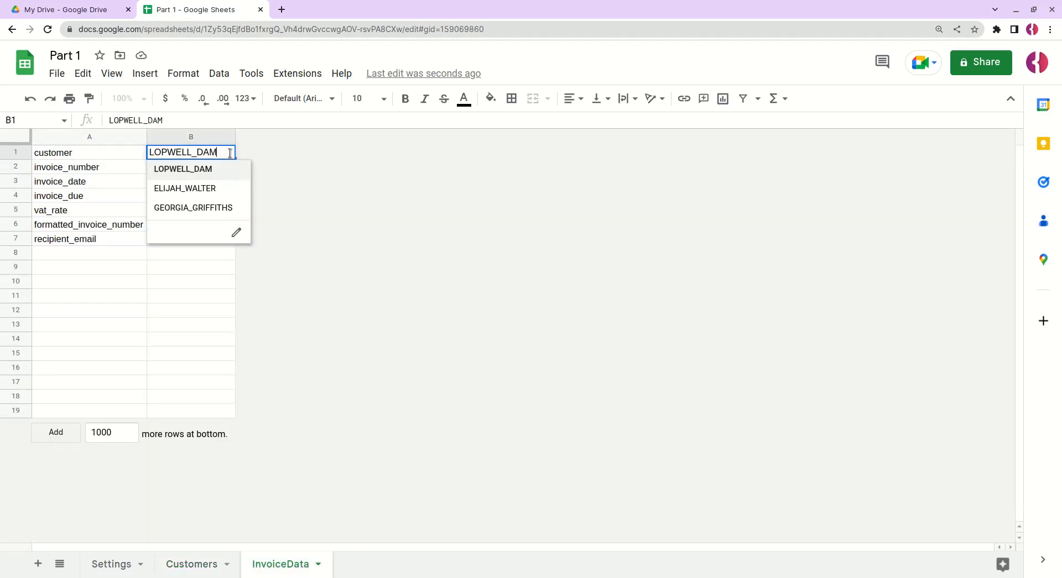
left_click(223, 189)
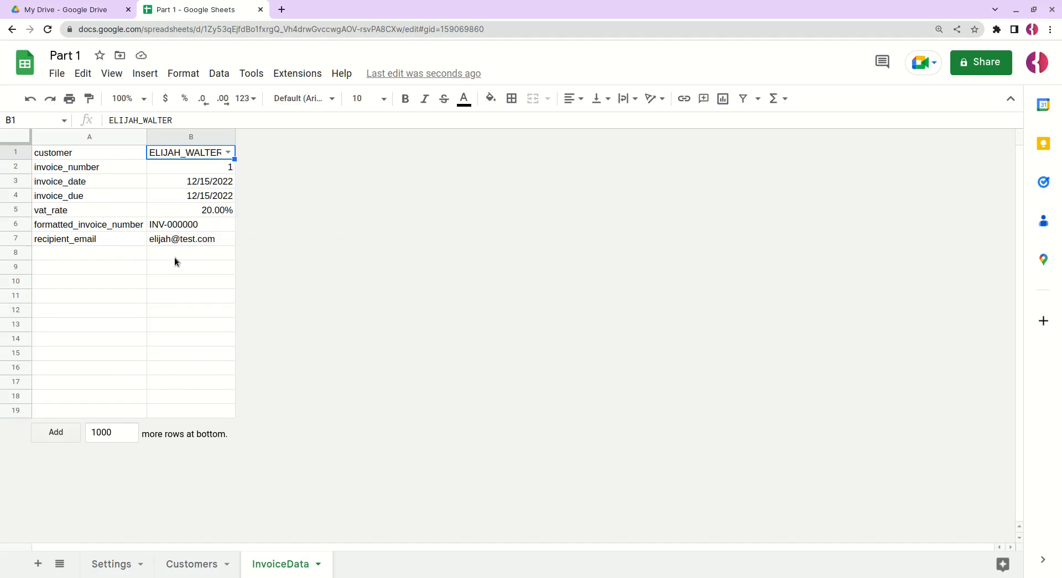
Align the contents of InvoiceData columns A and B vertically to the middle
left_click_drag(50, 137, 185, 137)
left_click(601, 99)
left_click(613, 121)
Increase the height of InvoiceData rows 1 to 19 and fit column B's width to its contents
left_click_drag(16, 152, 8, 408)
right_click(7, 397)
left_click(73, 288)
left_click_drag(506, 302, 452, 302)
type("35")
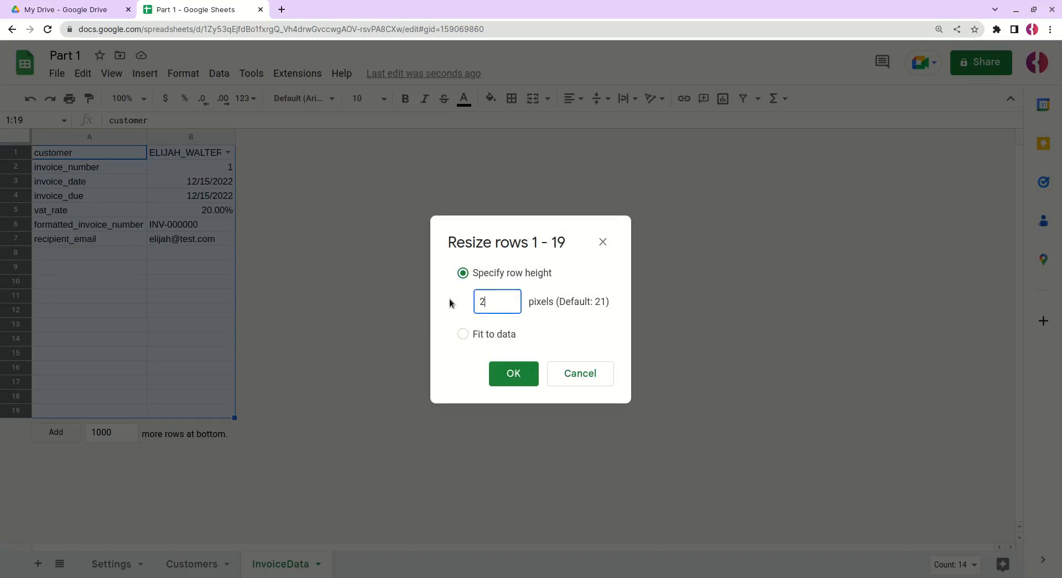
key("Return")
double_click(233, 136)
Format the input cells B2:B5 with a light green fill and bold text
left_click_drag(198, 175, 210, 232)
left_click(491, 99)
left_click(559, 181)
left_click(405, 98)
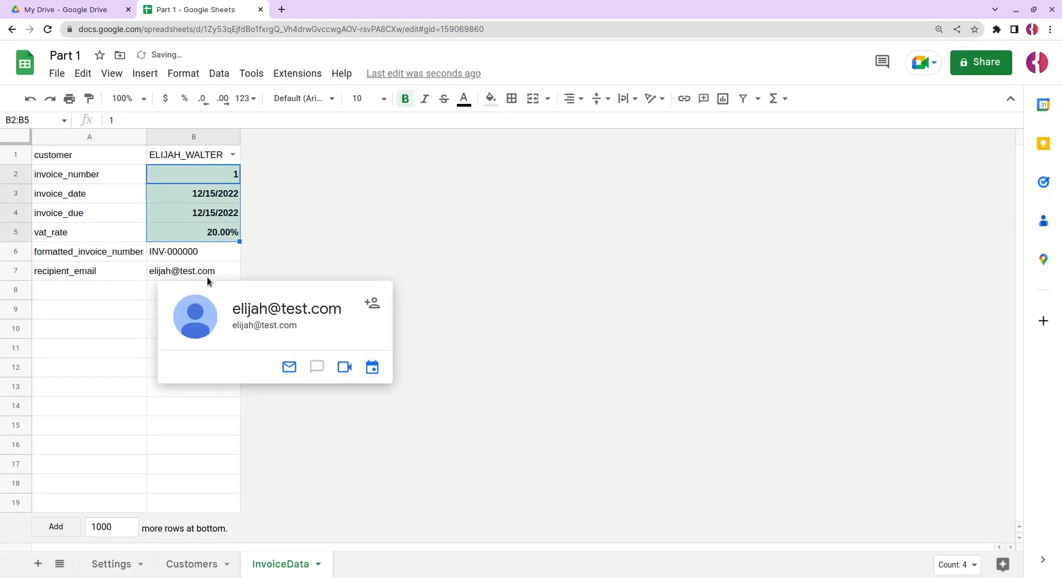
left_click(133, 310)
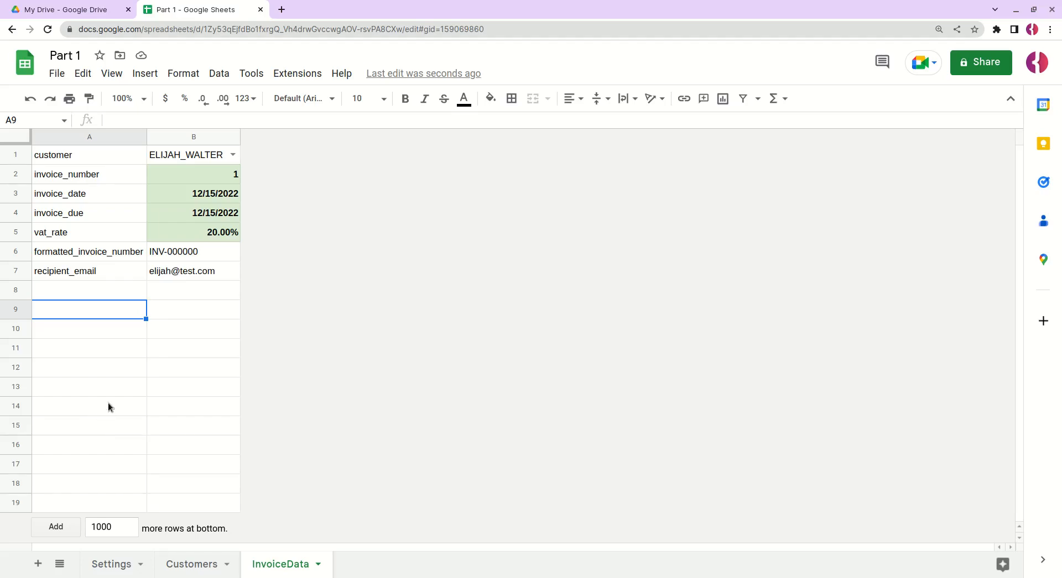
Add a new sheet and name it InvoiceProducts
left_click(36, 564)
double_click(365, 565)
type("Invoice")
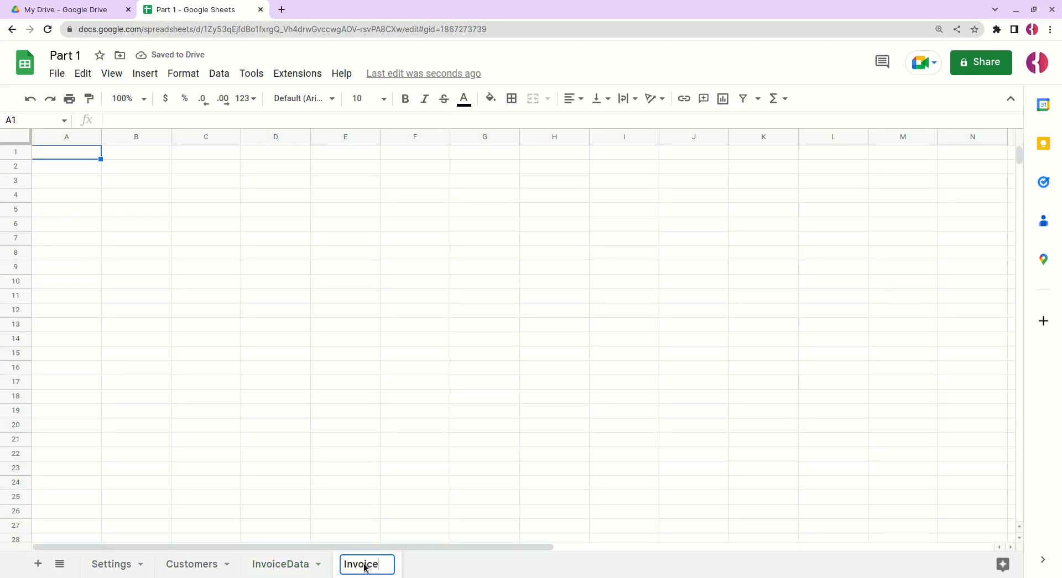
type("Products")
key("Return")
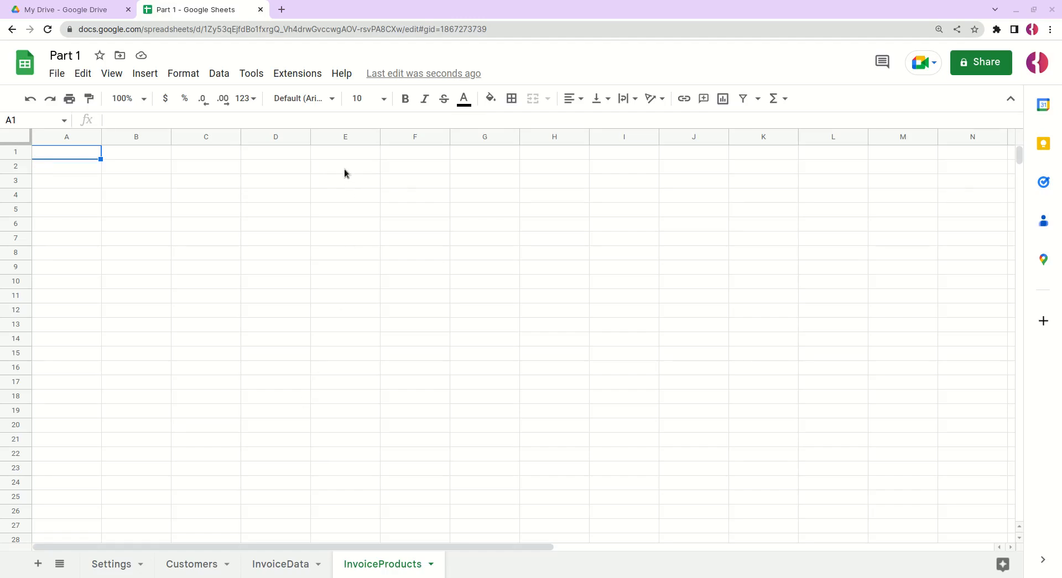
Delete columns E to Z from the InvoiceProducts sheet
left_click(338, 139)
key("ctrl+shift+Right")
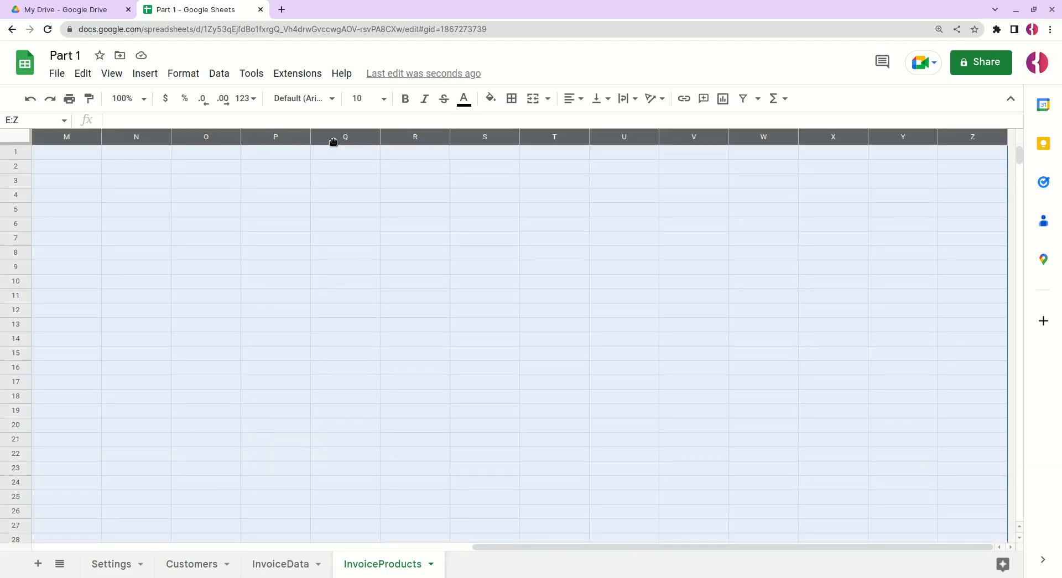
right_click(333, 142)
left_click(394, 287)
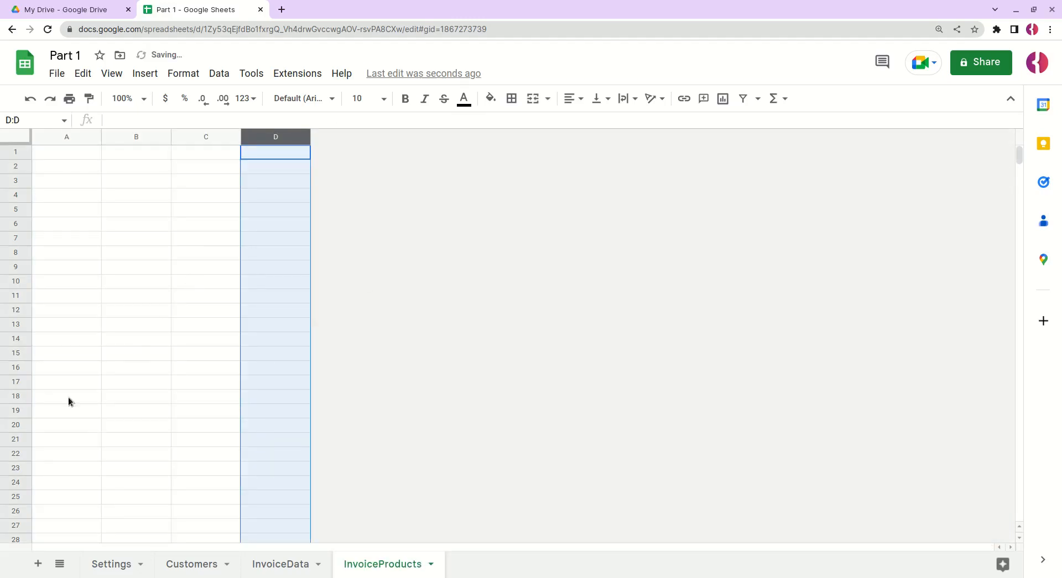
Delete rows 21 to 1000 from the InvoiceProducts sheet
left_click(17, 441)
key("ctrl+shift+Down")
right_click(16, 442)
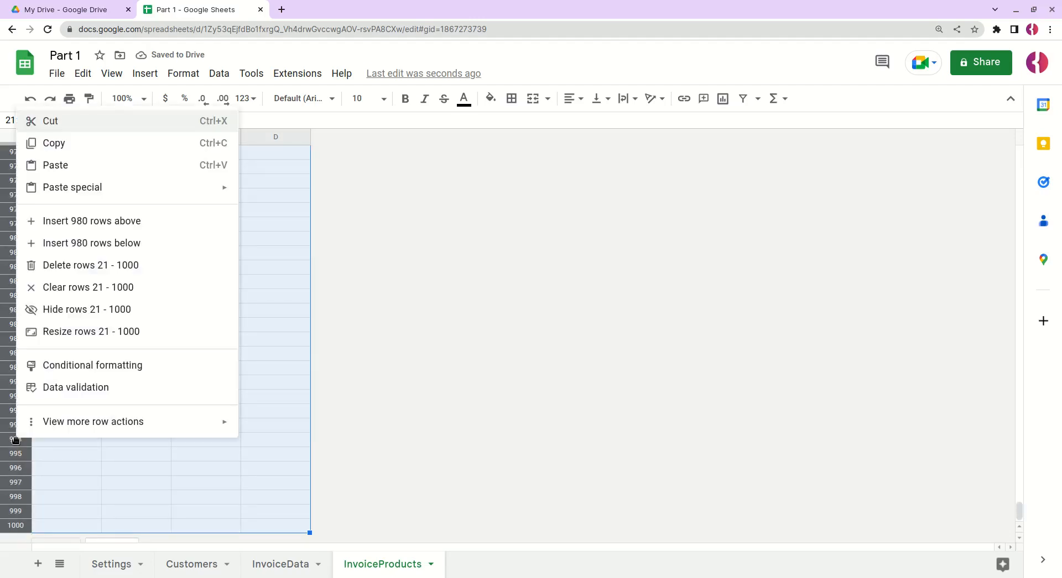
left_click(61, 265)
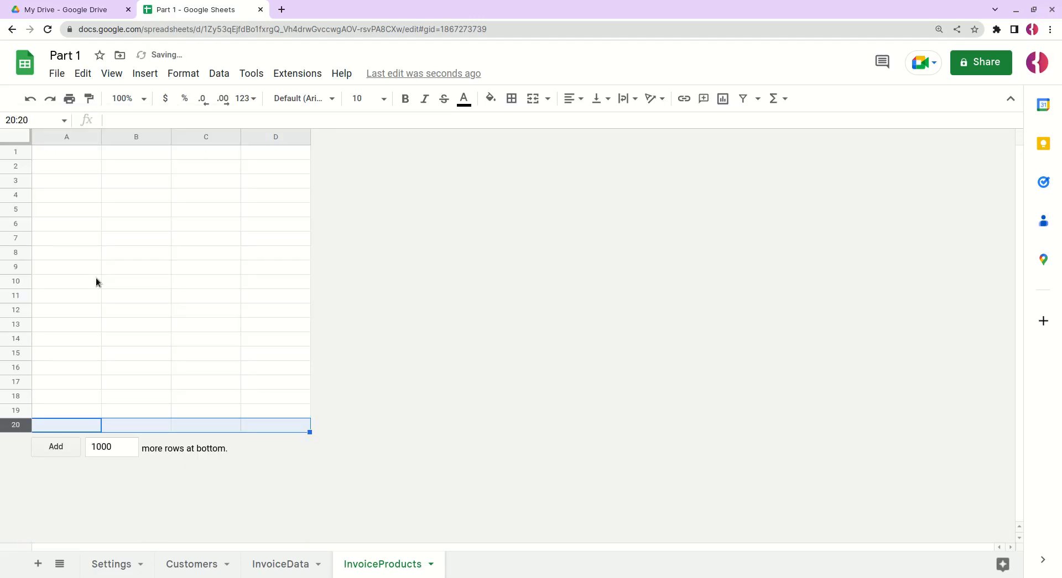
Enter the headers Invoice #, Products name, Quantity and Price in cells A1:D1 of InvoiceProducts
left_click(77, 157)
type("Invoice")
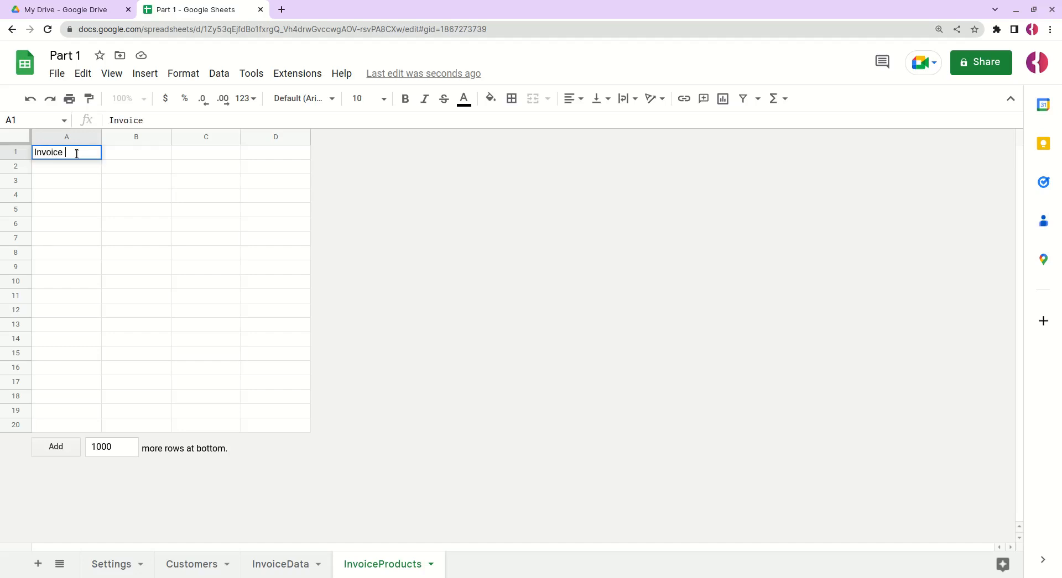
type(" #")
key("Tab")
type("Products name")
key("Tab")
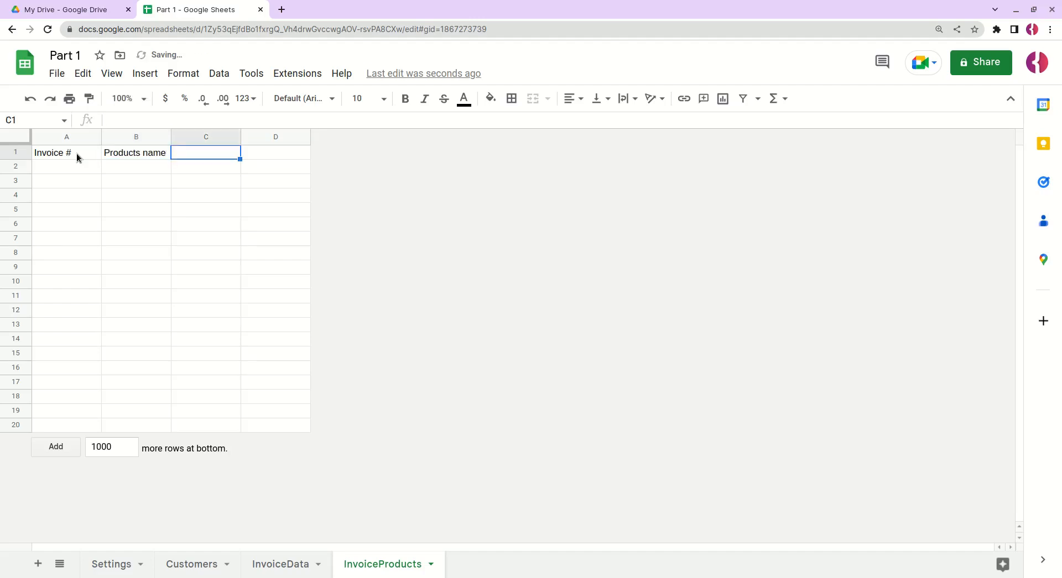
type("Quantity")
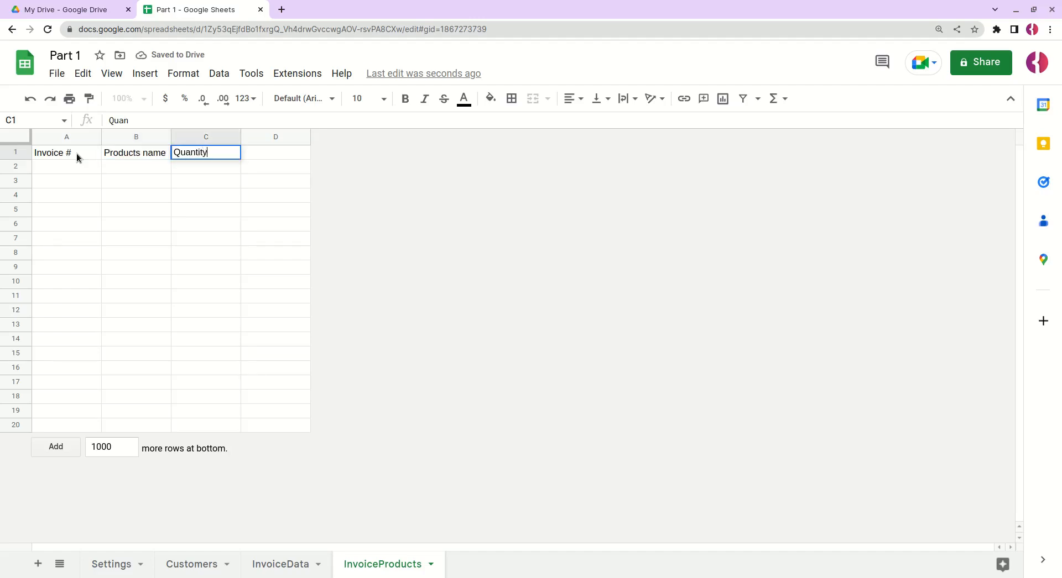
key("Tab")
type("Price")
key("Return")
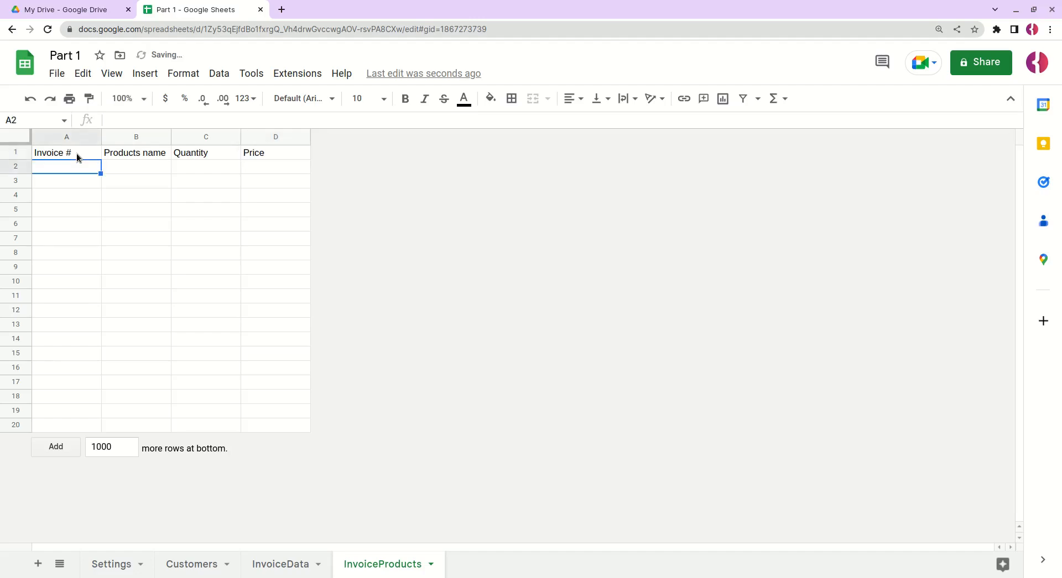
Freeze the header row of InvoiceProducts and paste the copied invoice line items into the cells starting at A2
left_click_drag(19, 146, 19, 160)
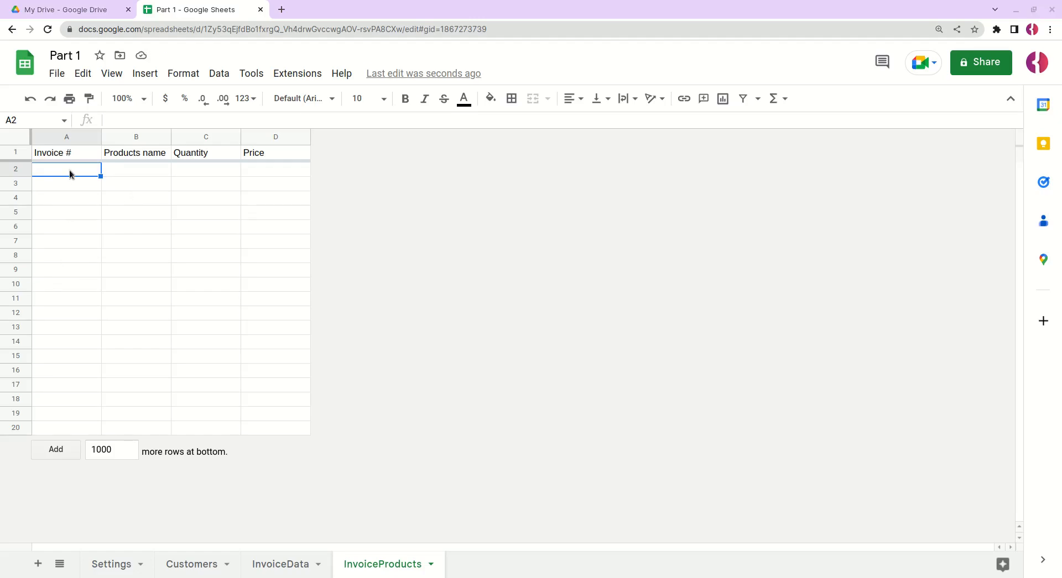
key("ctrl+v")
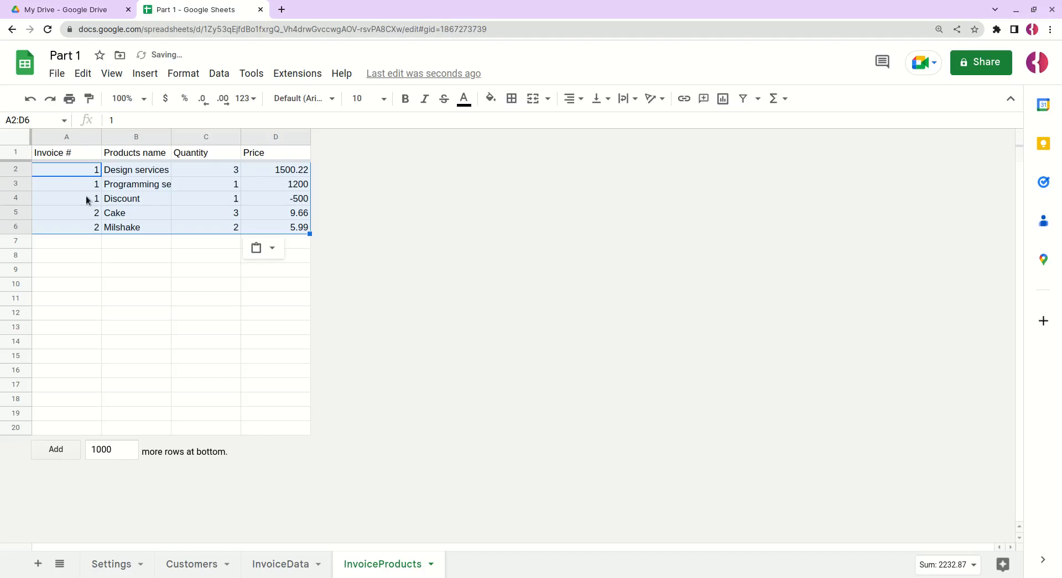
left_click(101, 254)
Fit the widths of the Products name and Invoice # columns to their contents
double_click(171, 136)
double_click(101, 136)
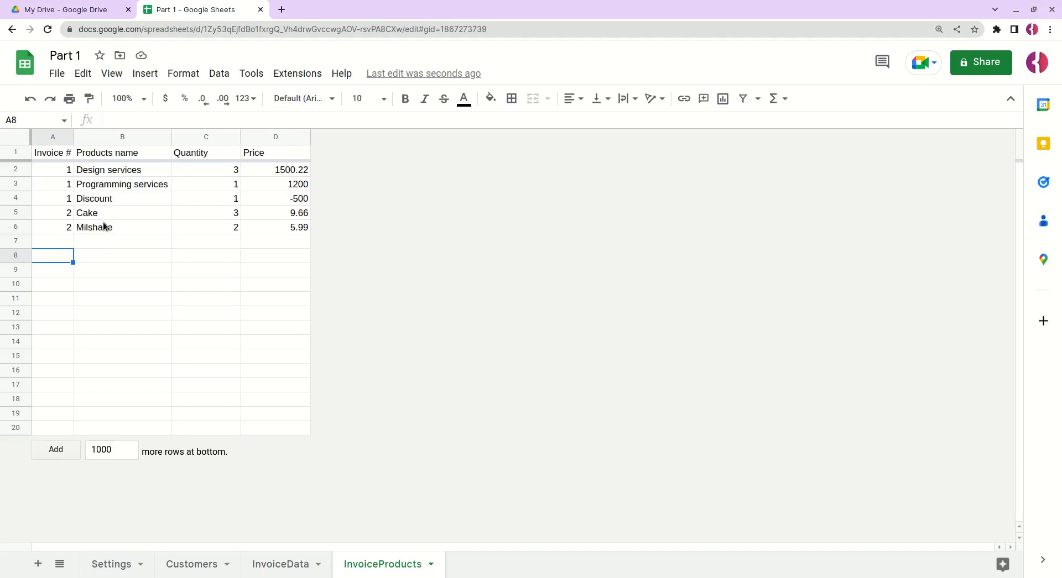
left_click_drag(57, 173, 265, 175)
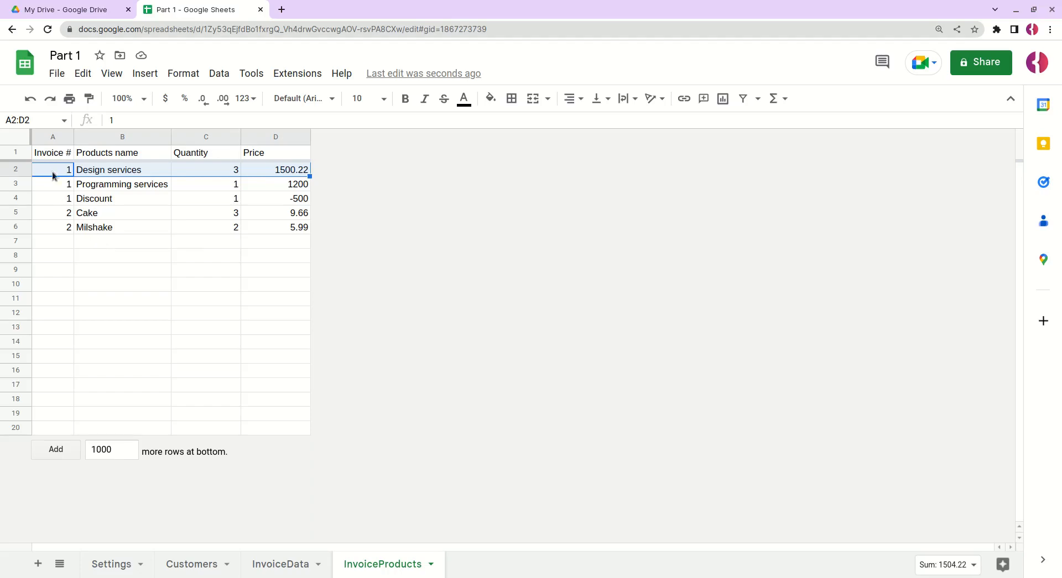
left_click(54, 241)
Format header row 1 of InvoiceProducts with a purple fill and bold, white, horizontally centred text
left_click(22, 156)
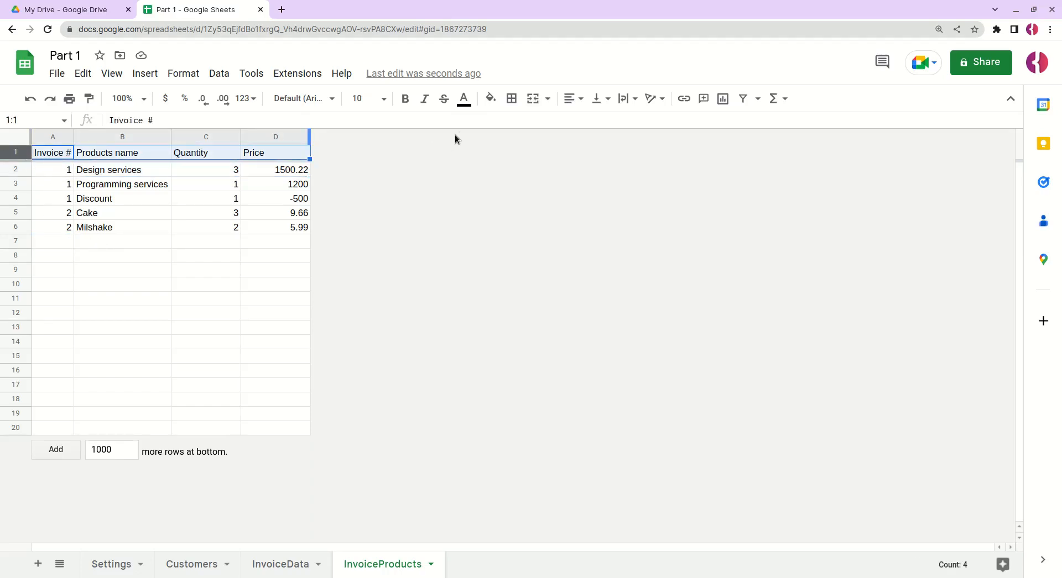
left_click(490, 99)
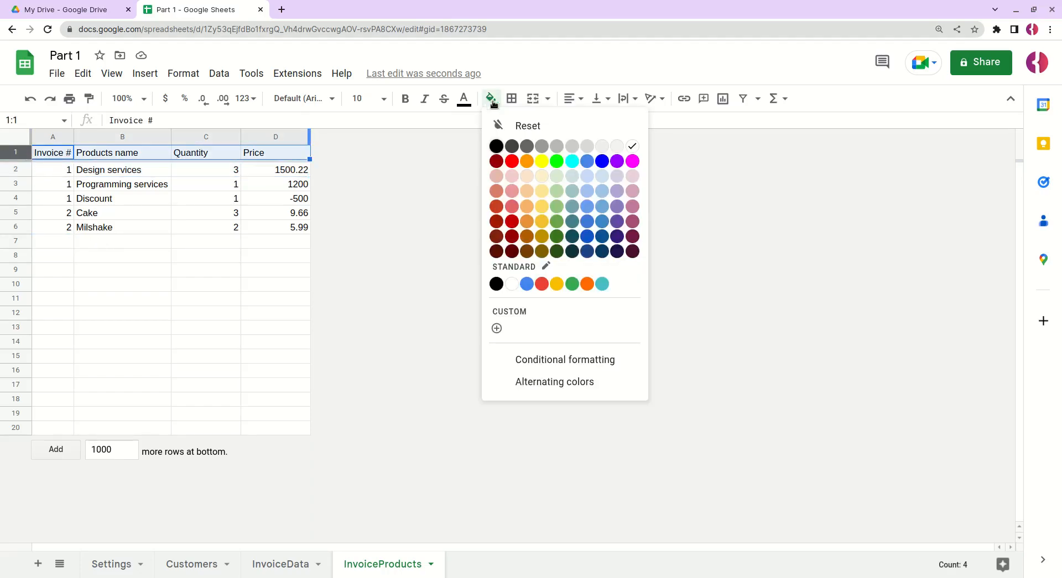
left_click(616, 206)
left_click(464, 98)
left_click(605, 146)
left_click(405, 99)
left_click(569, 98)
left_click(588, 125)
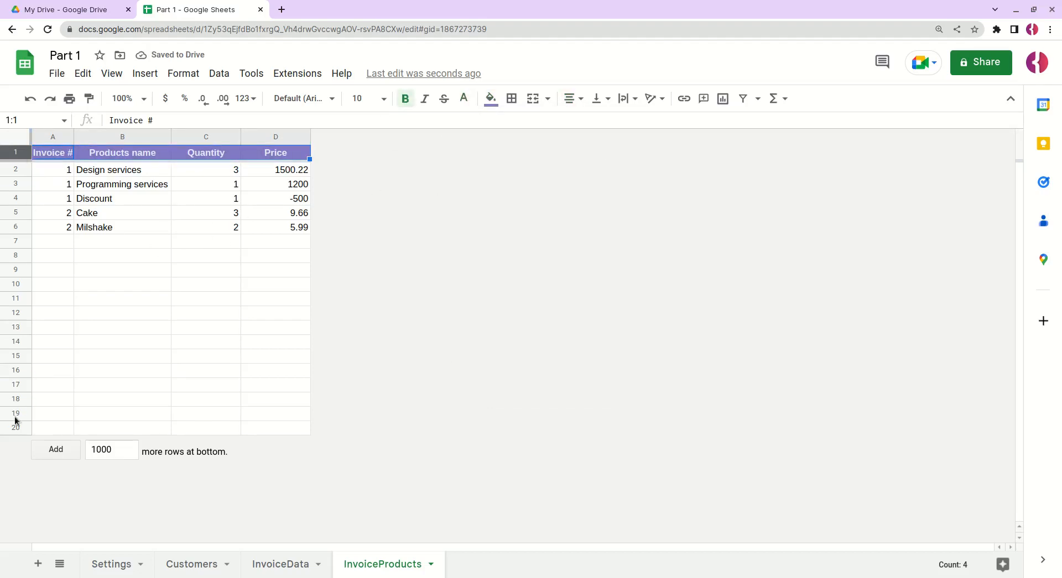
Align the contents of rows 1 to 20 vertically to the middle
left_click(15, 428, "shift")
left_click(597, 101)
left_click(614, 123)
Set the height of rows 1 to 20 to 28 pixels and refit the Invoice # column to its header
right_click(16, 199)
left_click(69, 424)
left_click_drag(491, 301, 434, 302)
type("28")
left_click(523, 372)
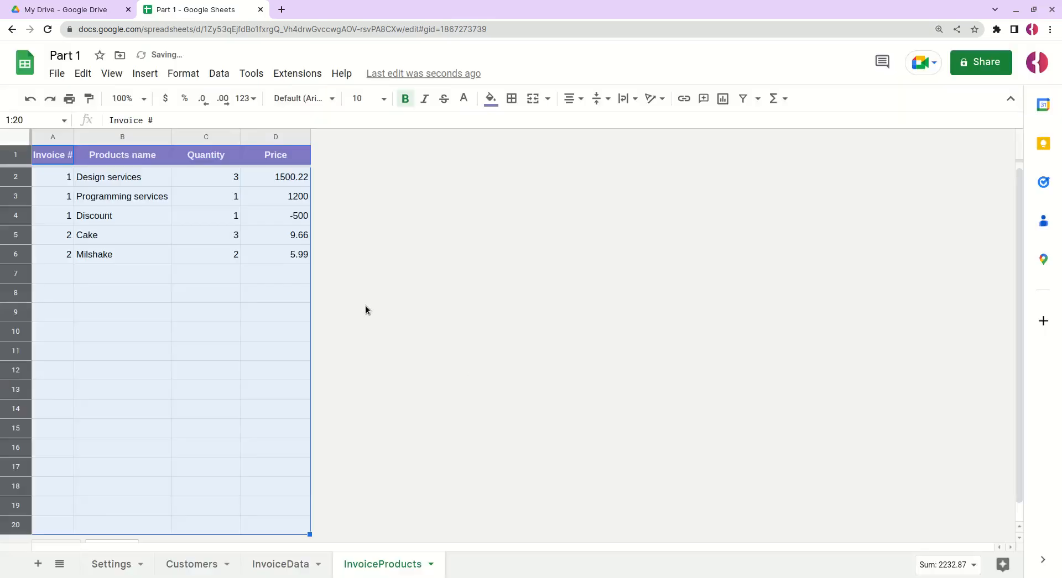
double_click(72, 136)
left_click(135, 256)
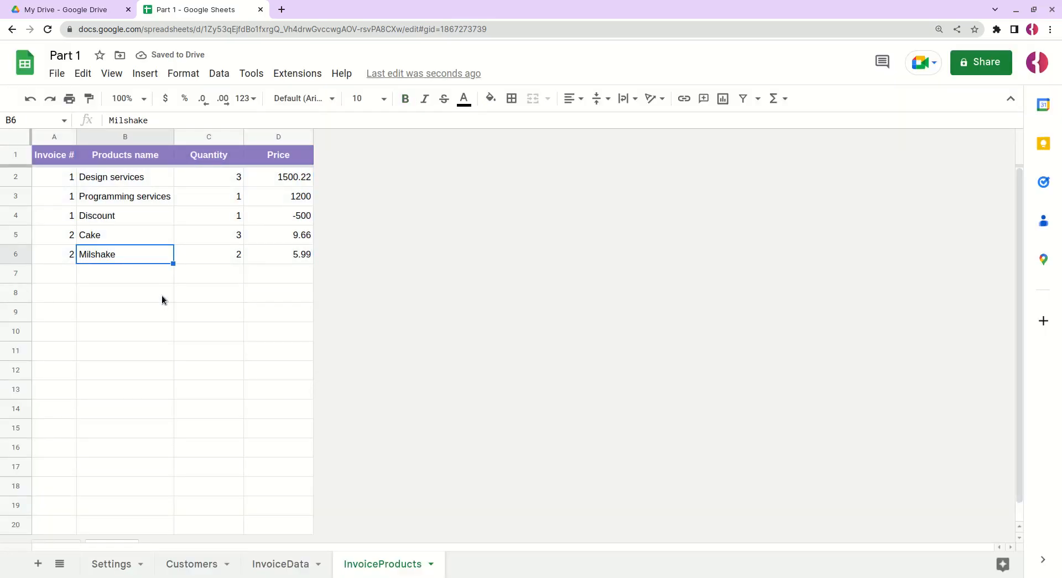